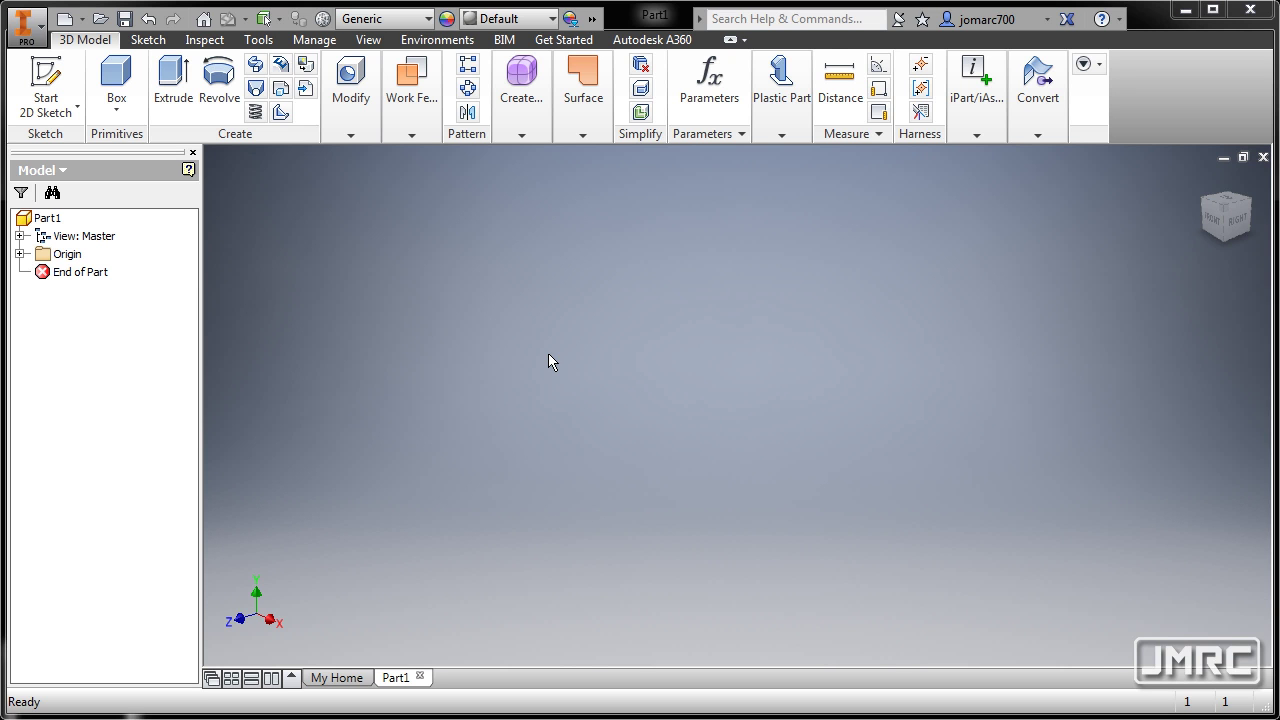
- Start a sketch on the XY plane and draw a top line about 31.6 mm long followed by a descending step and outer side on the right
{"action": "key", "text": "s"}
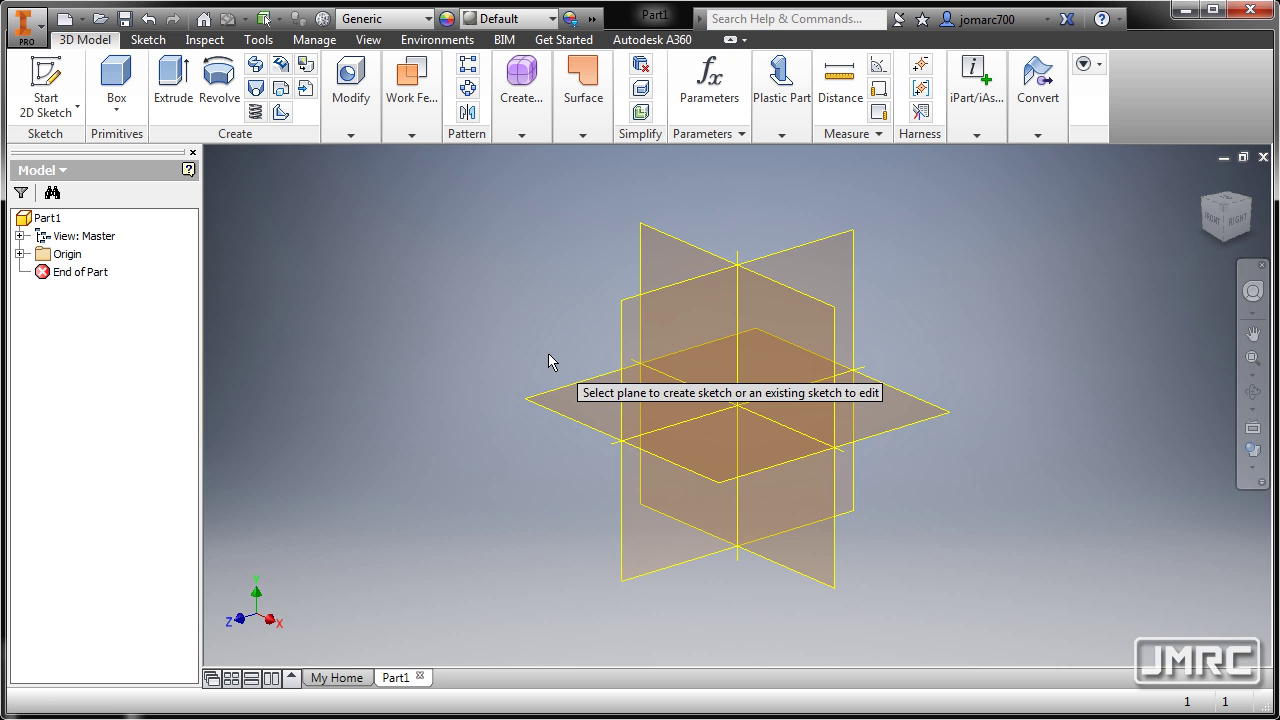
{"action": "left_click", "coordinate": [686, 245]}
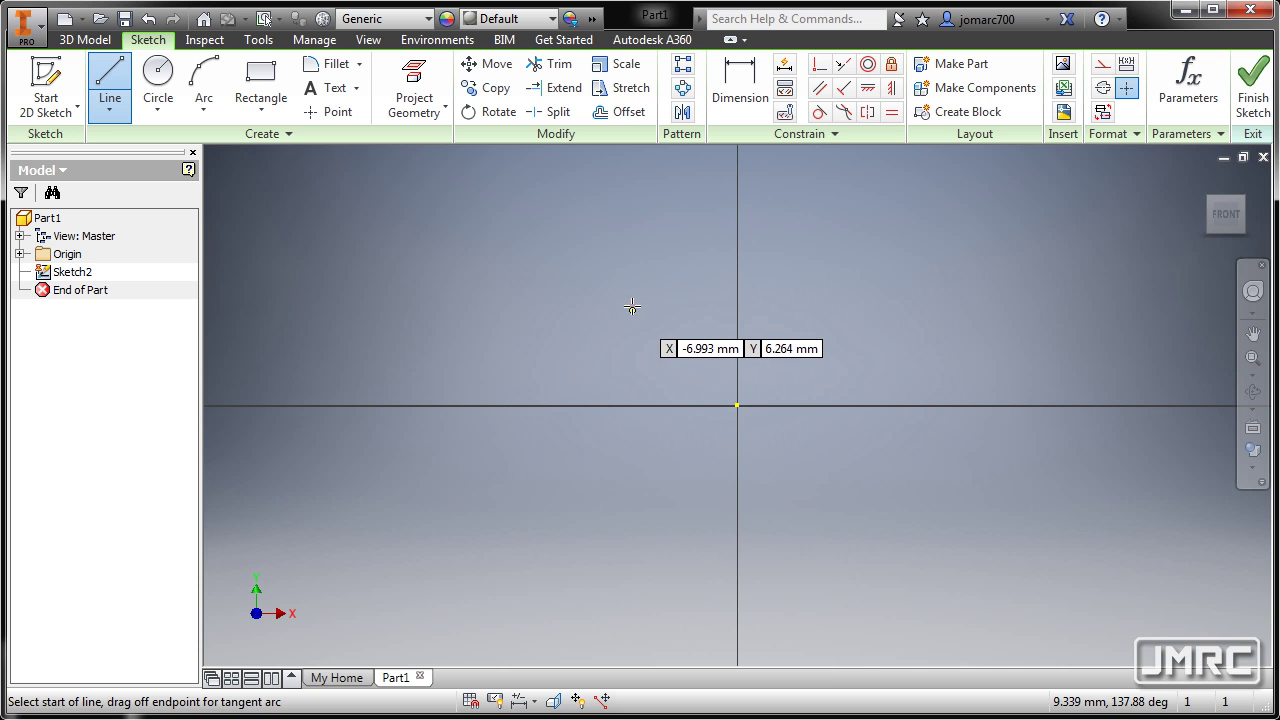
{"action": "left_click", "coordinate": [621, 308]}
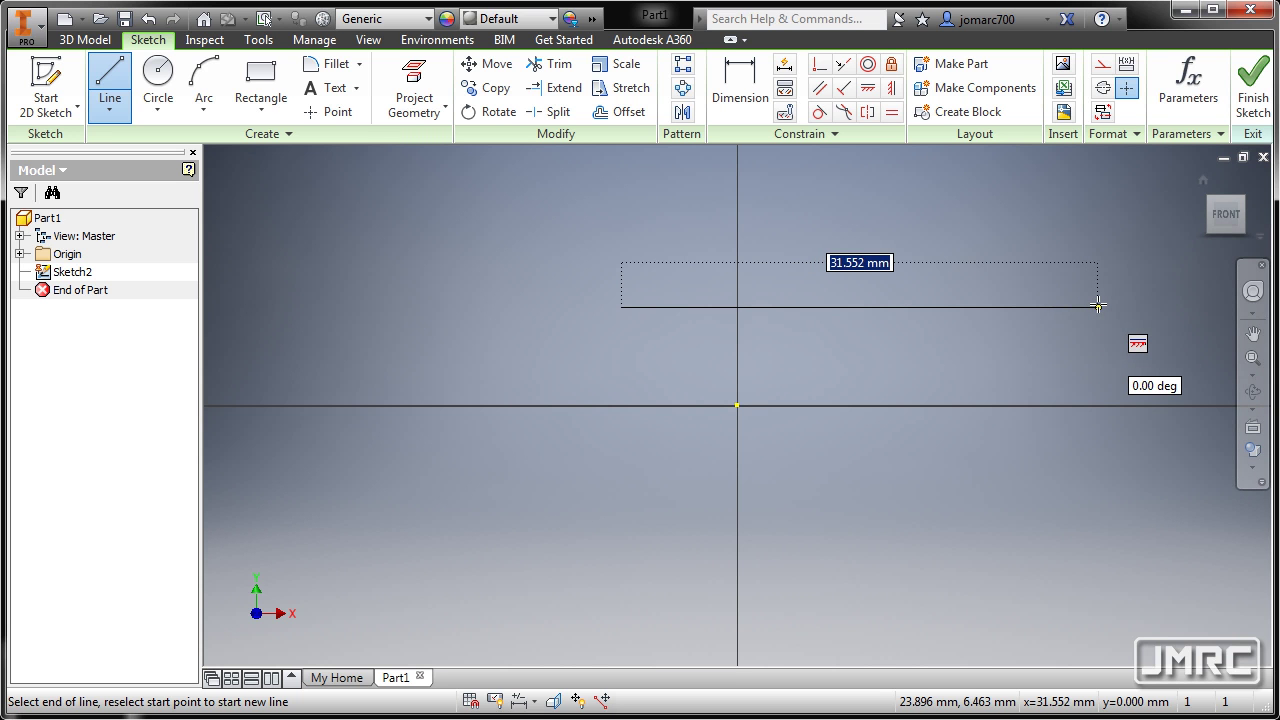
{"action": "left_click", "coordinate": [1097, 307]}
{"action": "middle_click_drag", "start_coordinate": [1099, 383], "coordinate": [893, 393]}
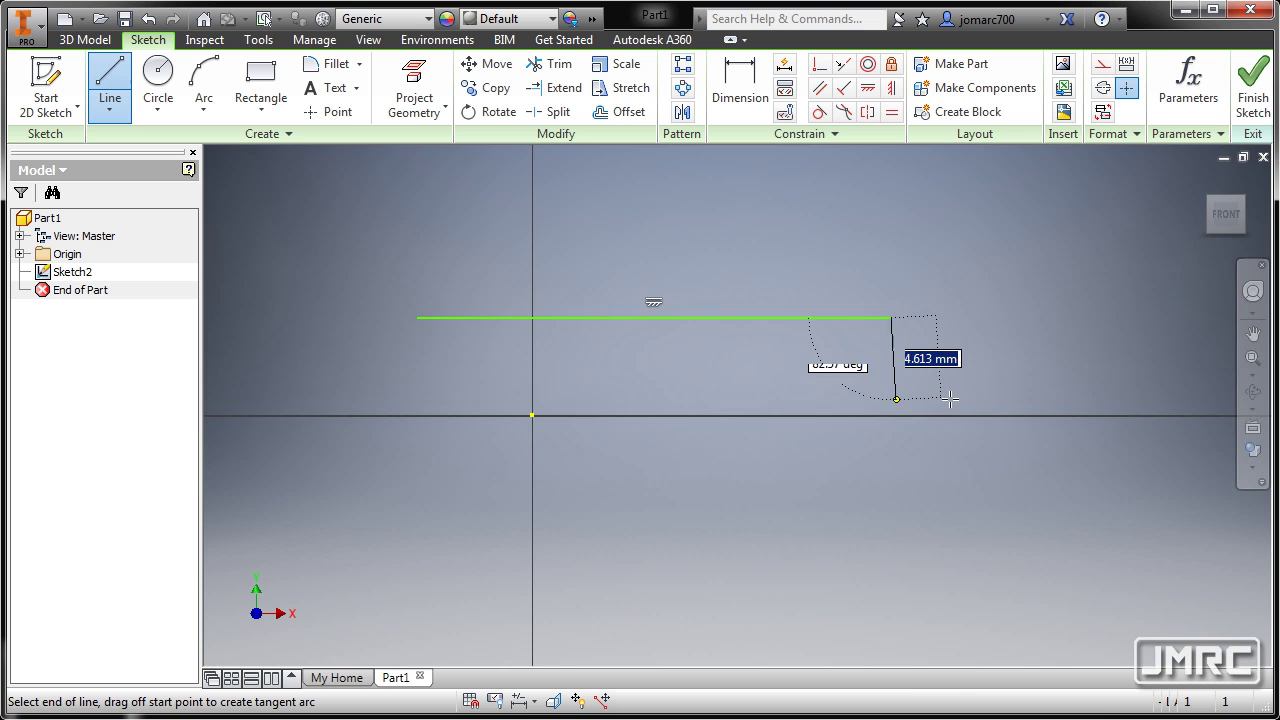
{"action": "left_click", "coordinate": [891, 393]}
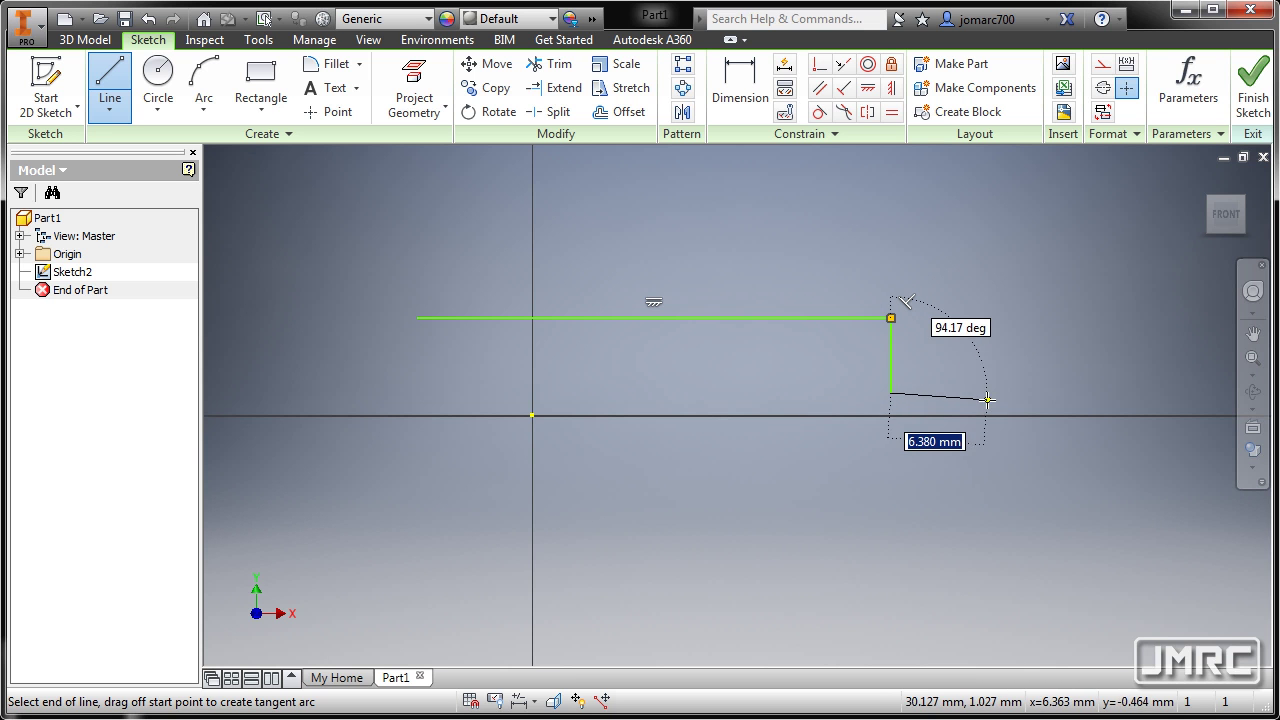
{"action": "left_click", "coordinate": [989, 393]}
{"action": "left_click", "coordinate": [990, 548]}
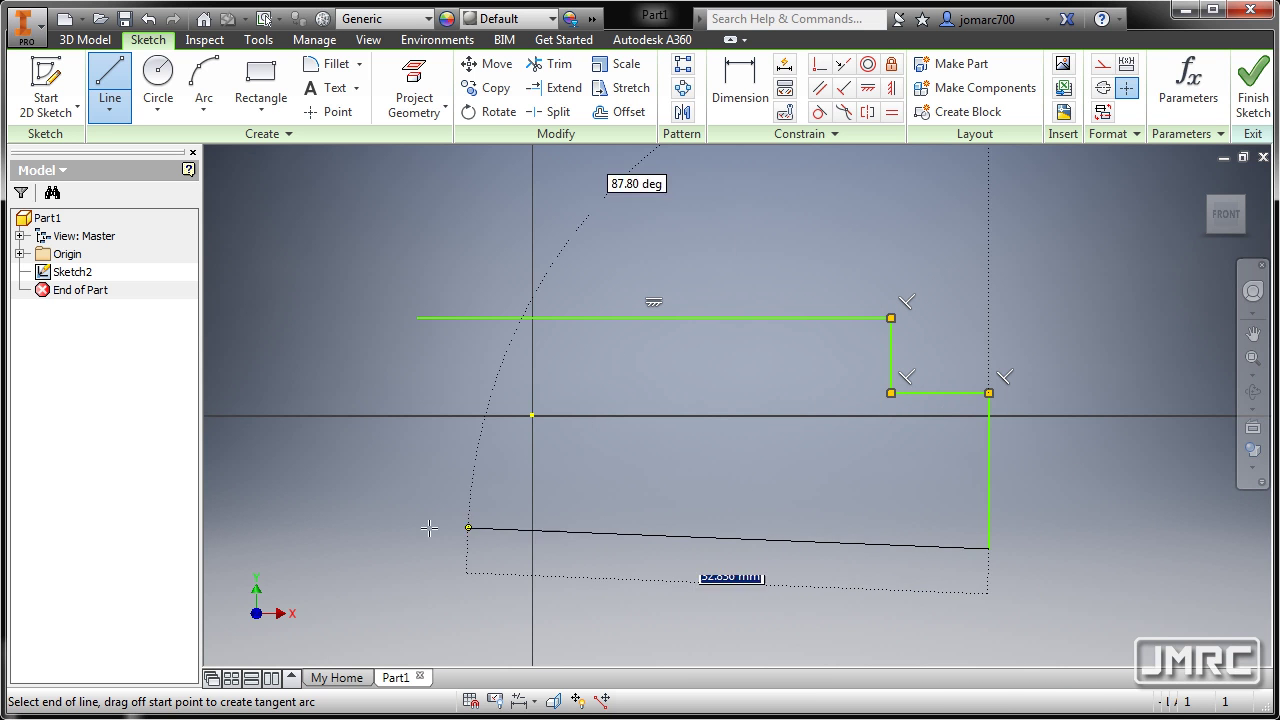
- Draw the rough right foot, central recess, left foot and left shoulder, closing the outline at the start of the top line
{"action": "left_click", "coordinate": [835, 531]}
{"action": "left_click", "coordinate": [795, 388]}
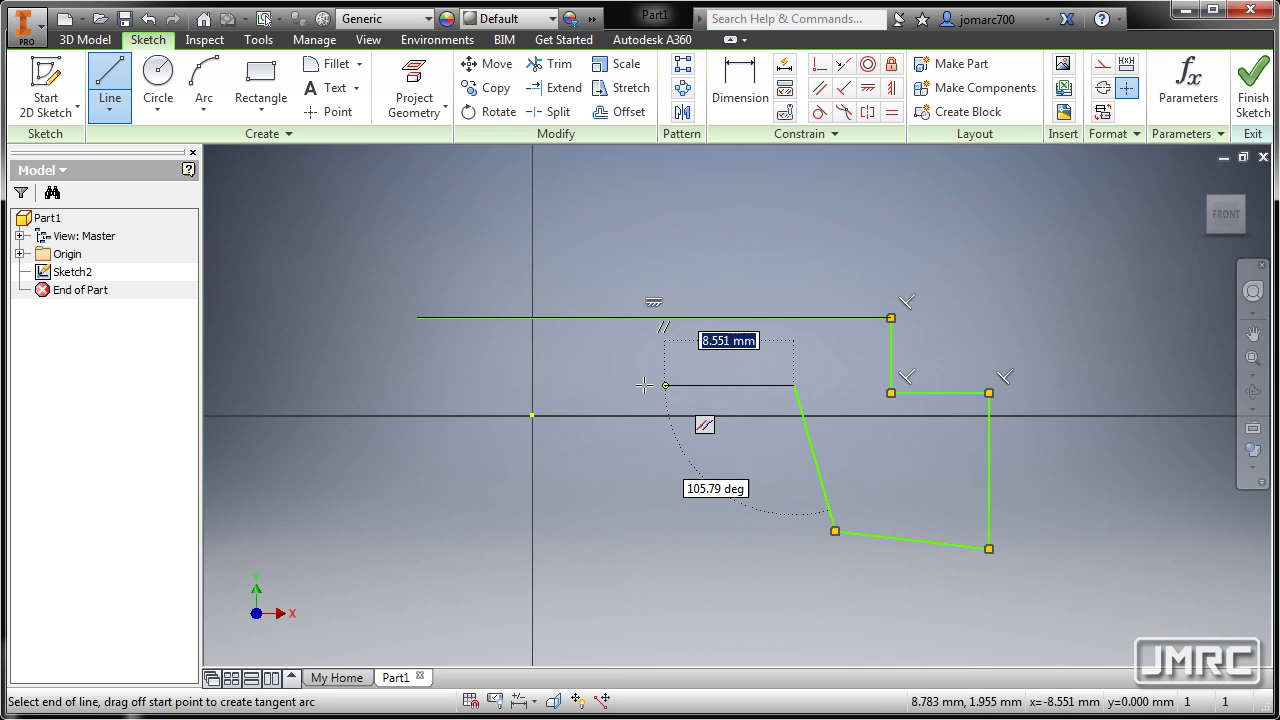
{"action": "left_click", "coordinate": [505, 374]}
{"action": "left_click", "coordinate": [498, 561]}
{"action": "left_click", "coordinate": [281, 541]}
{"action": "left_click", "coordinate": [262, 416]}
{"action": "left_click", "coordinate": [390, 410]}
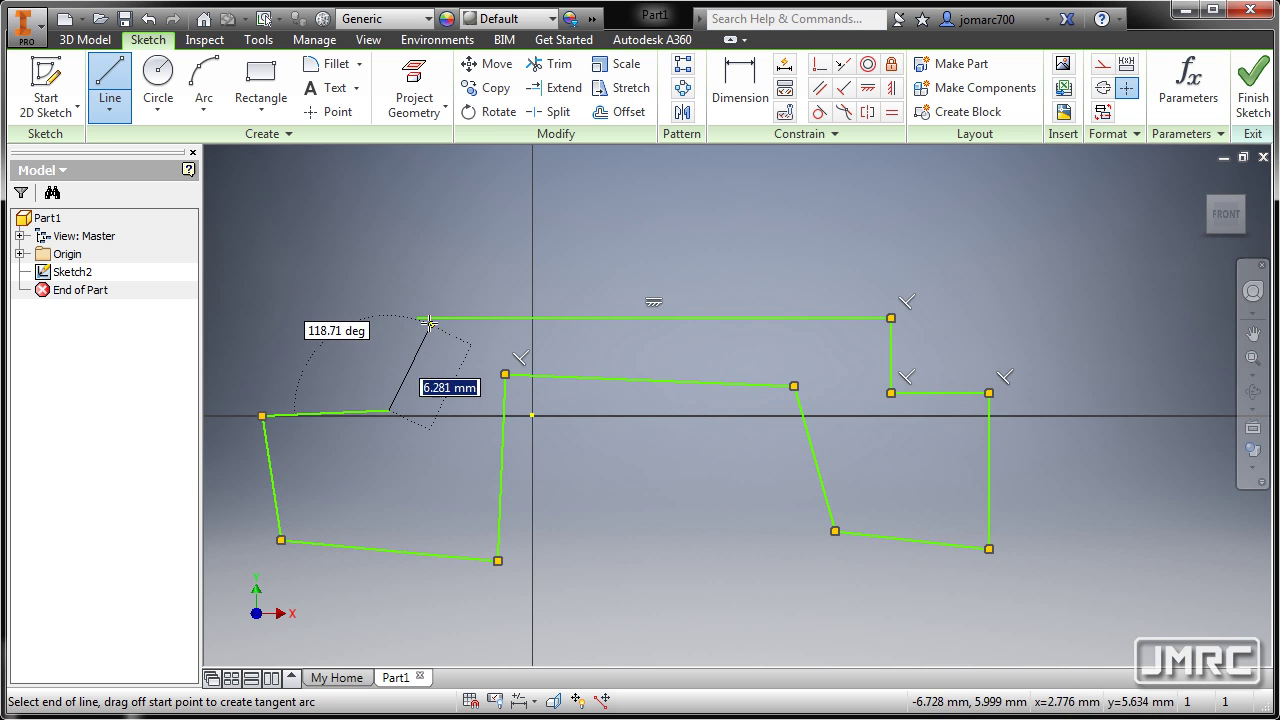
{"action": "left_click", "coordinate": [422, 318]}
{"action": "scroll", "coordinate": [638, 341], "scroll_direction": "down", "scroll_amount": 3}
{"action": "scroll", "coordinate": [651, 297], "scroll_direction": "up", "scroll_amount": 5}
{"action": "scroll", "coordinate": [651, 289], "scroll_direction": "down", "scroll_amount": 4}
{"action": "scroll", "coordinate": [657, 299], "scroll_direction": "up", "scroll_amount": 2}
{"action": "middle_click_drag", "start_coordinate": [657, 299], "coordinate": [643, 316]}
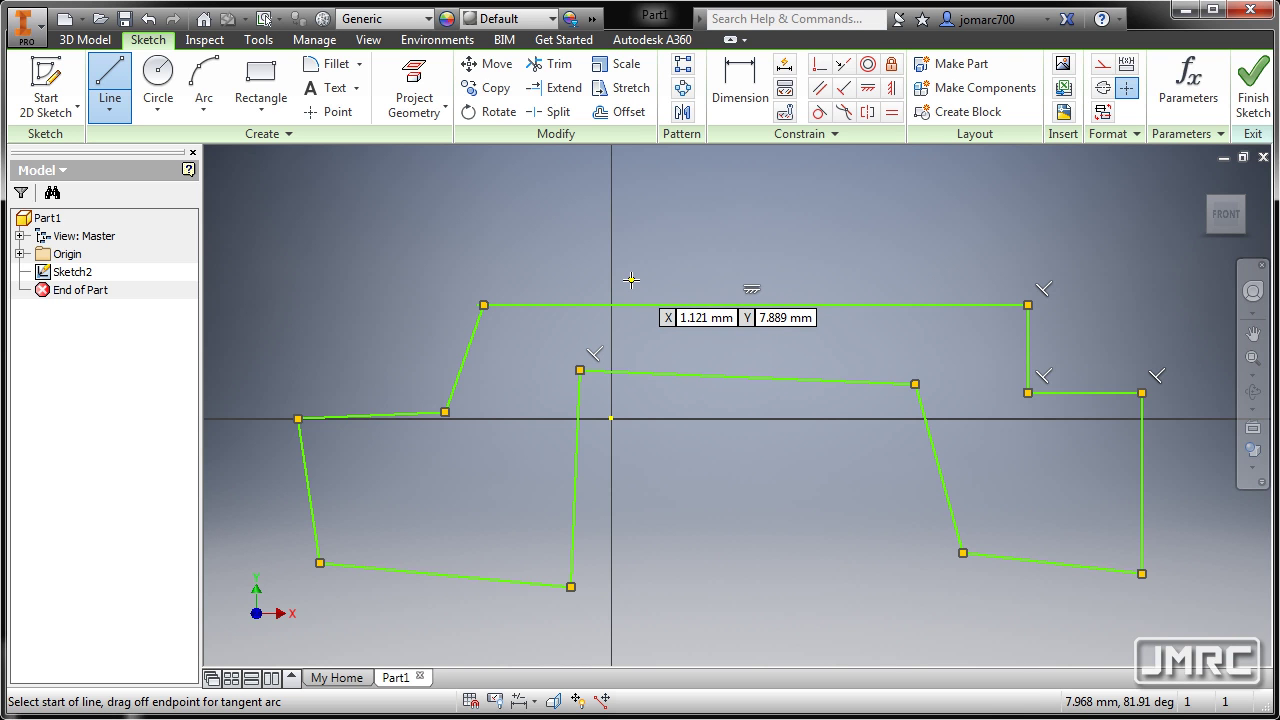
{"action": "key", "text": "Escape"}
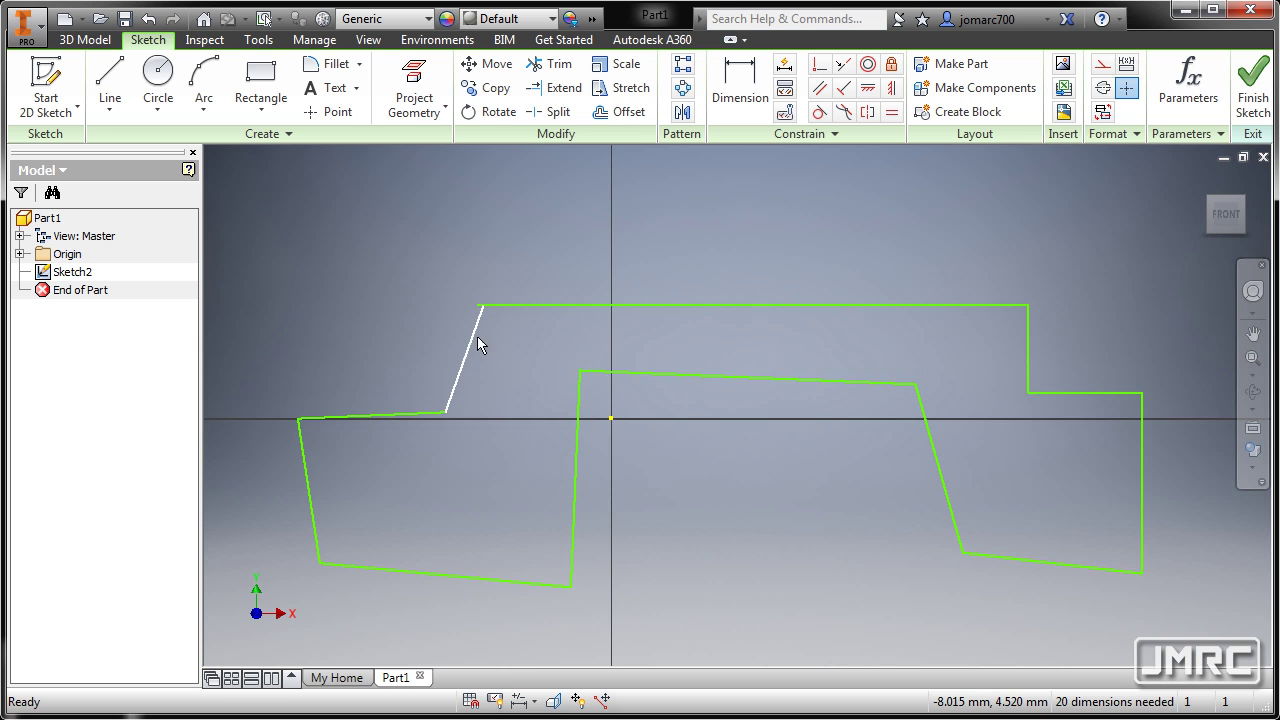
- Apply vertical constraints to the slanted upper-left edge and the far-left outer edge of the profile
{"action": "left_click", "coordinate": [891, 89]}
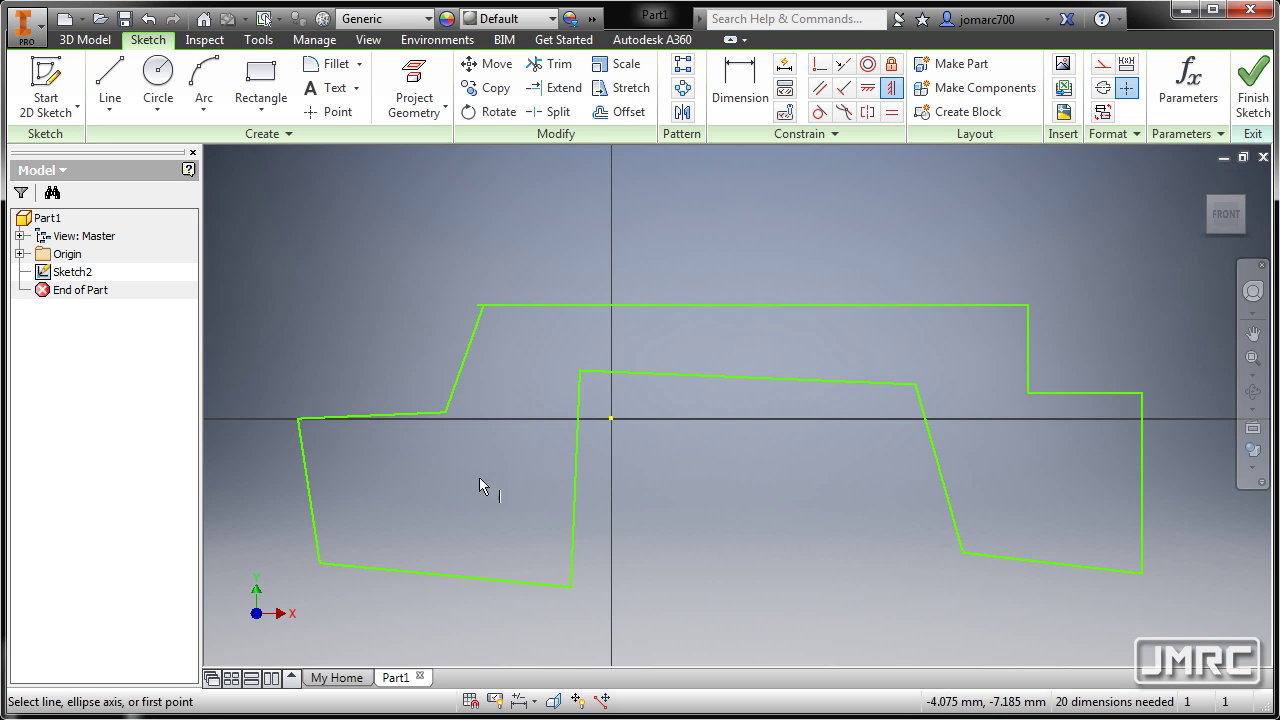
{"action": "left_click", "coordinate": [472, 347]}
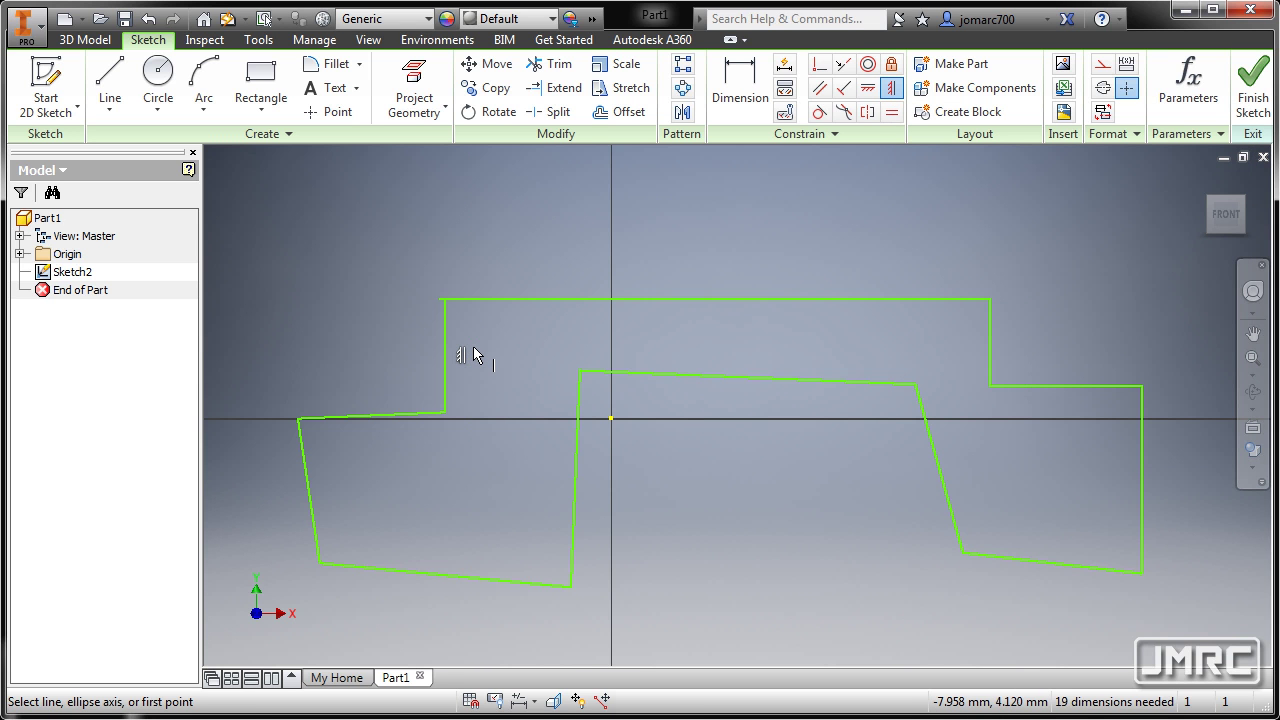
{"action": "key", "text": "Escape"}
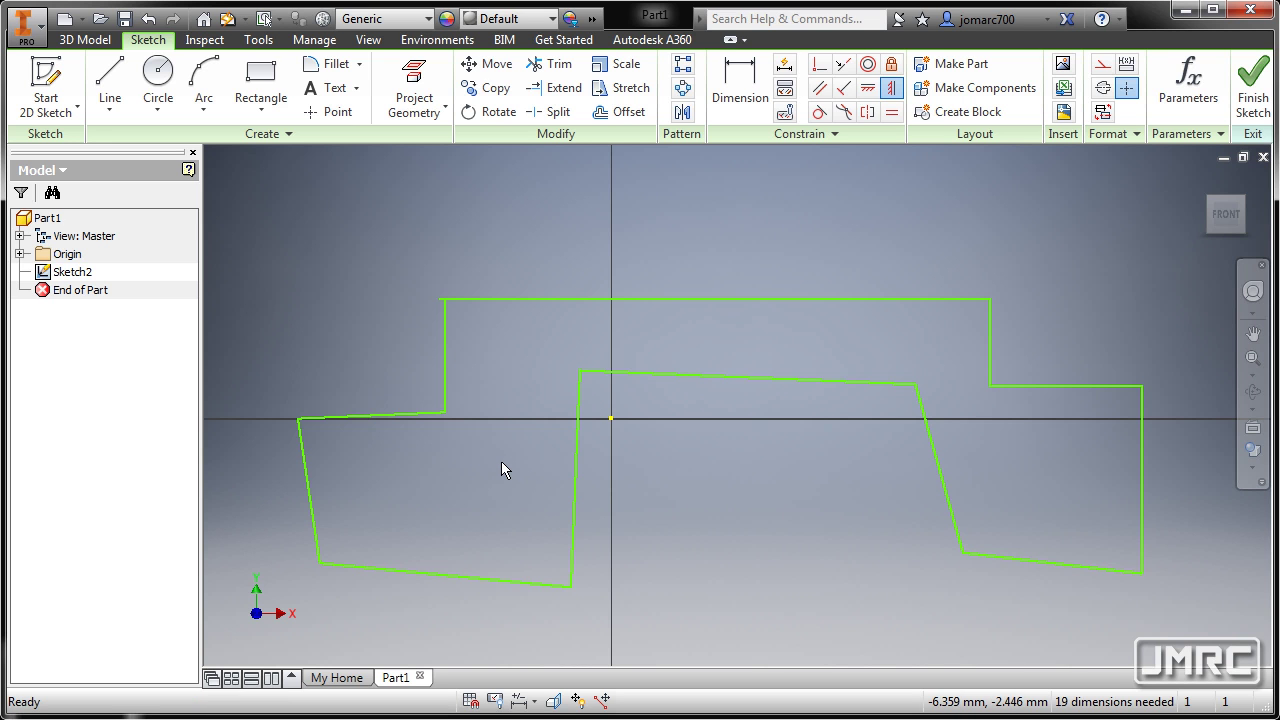
{"action": "left_click", "coordinate": [310, 500]}
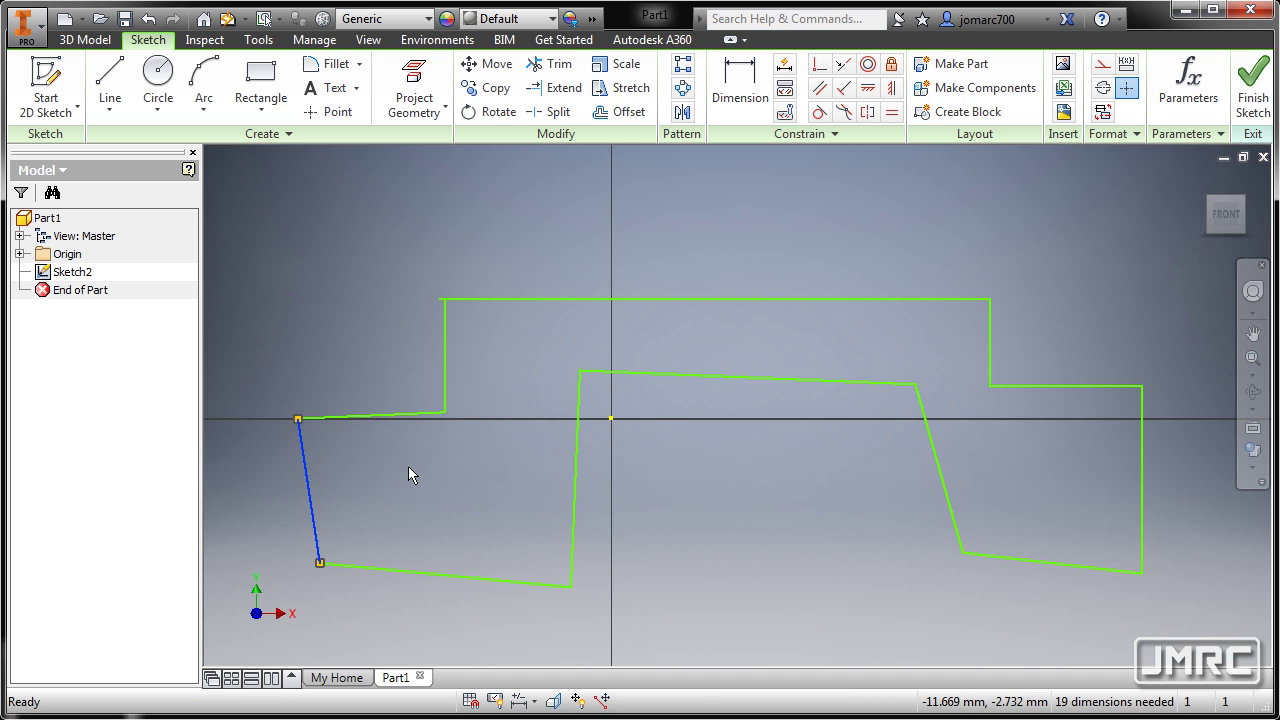
{"action": "right_click", "coordinate": [406, 467]}
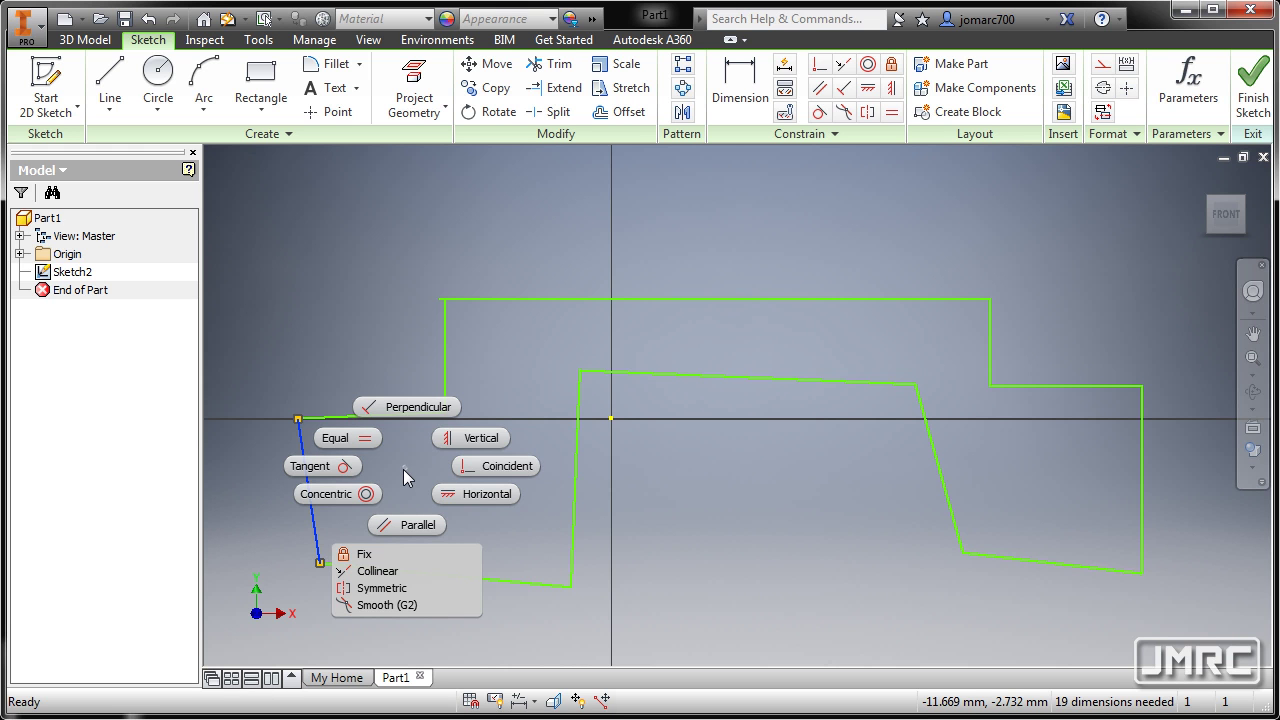
{"action": "left_click", "coordinate": [460, 440]}
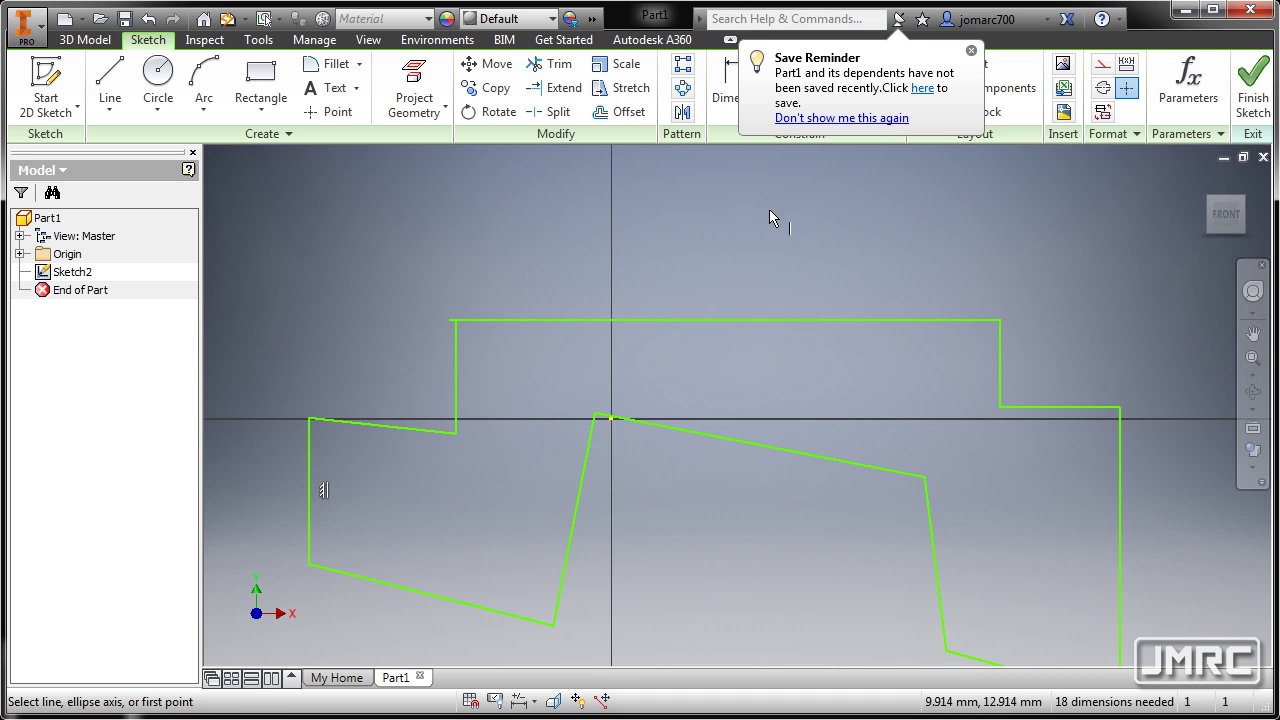
{"action": "left_click", "coordinate": [971, 50]}
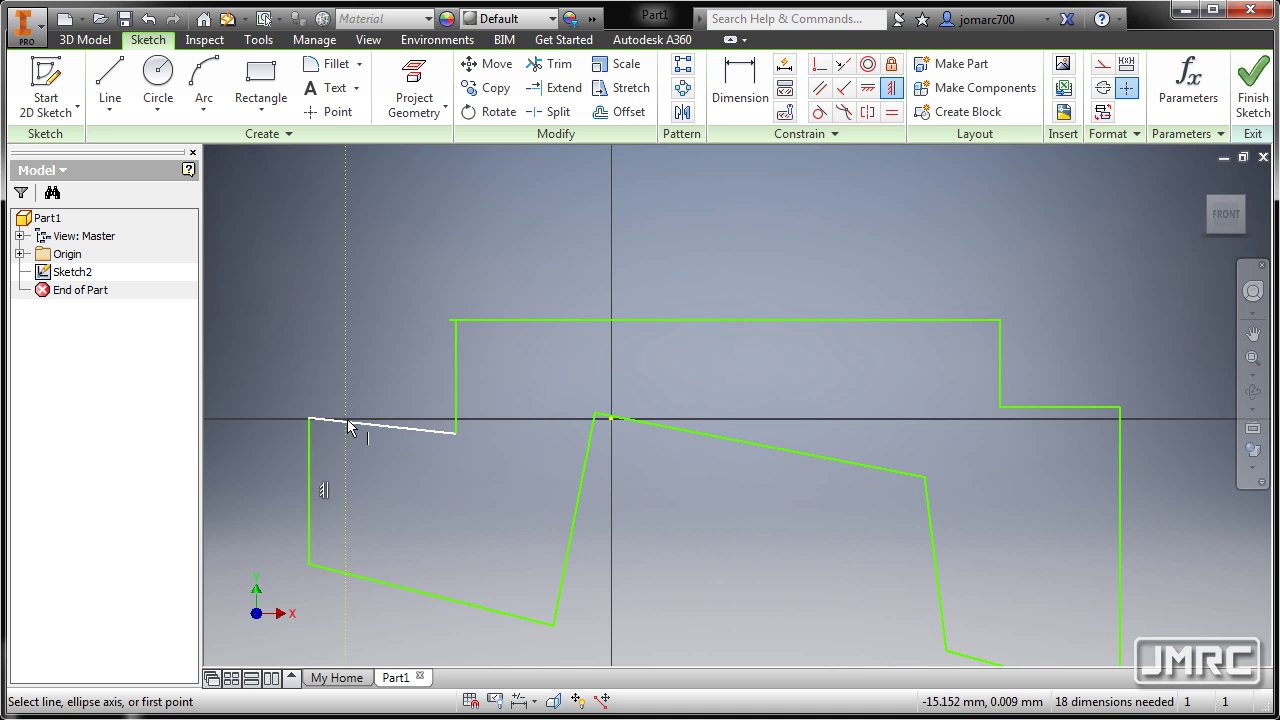
- Apply vertical constraints to both slanted inner sides of the central recess
{"action": "mouse_move", "coordinate": [629, 462]}
{"action": "middle_mouse_down"}
{"action": "mouse_move", "coordinate": [686, 357]}
{"action": "mouse_move", "coordinate": [673, 336]}
{"action": "middle_mouse_up"}
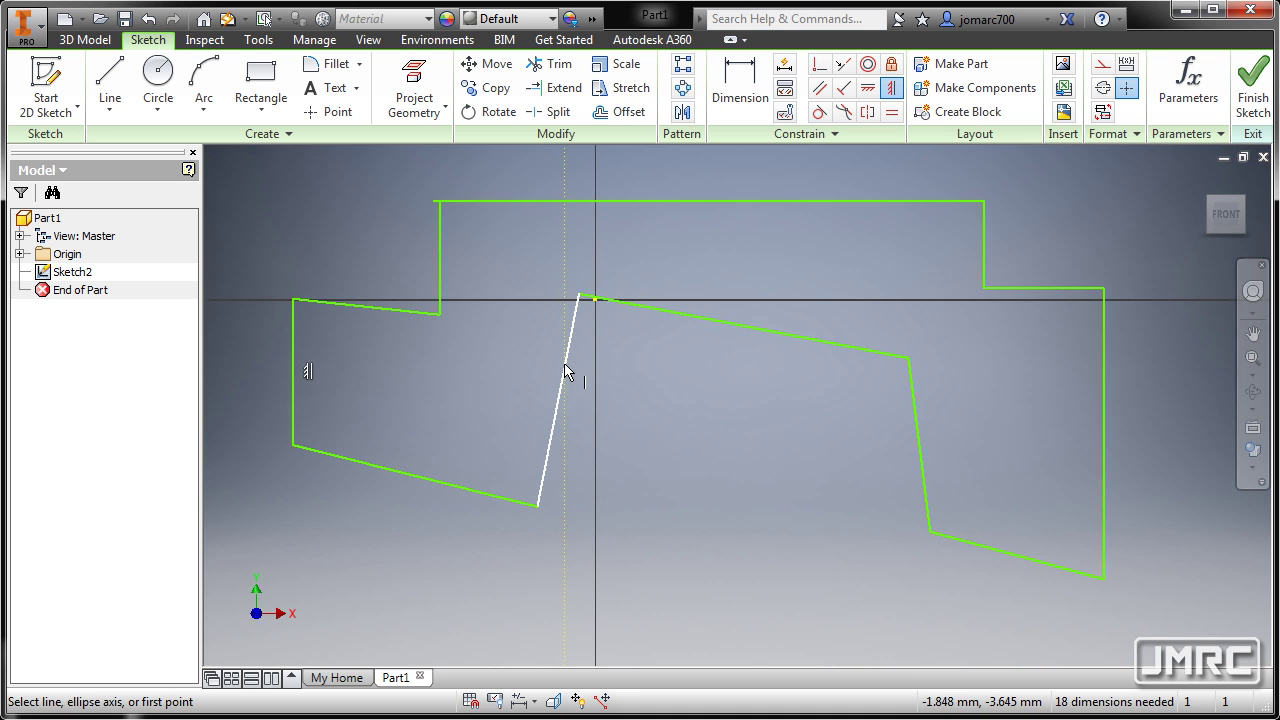
{"action": "left_click", "coordinate": [564, 372]}
{"action": "scroll", "coordinate": [674, 372], "scroll_direction": "down", "scroll_amount": 3}
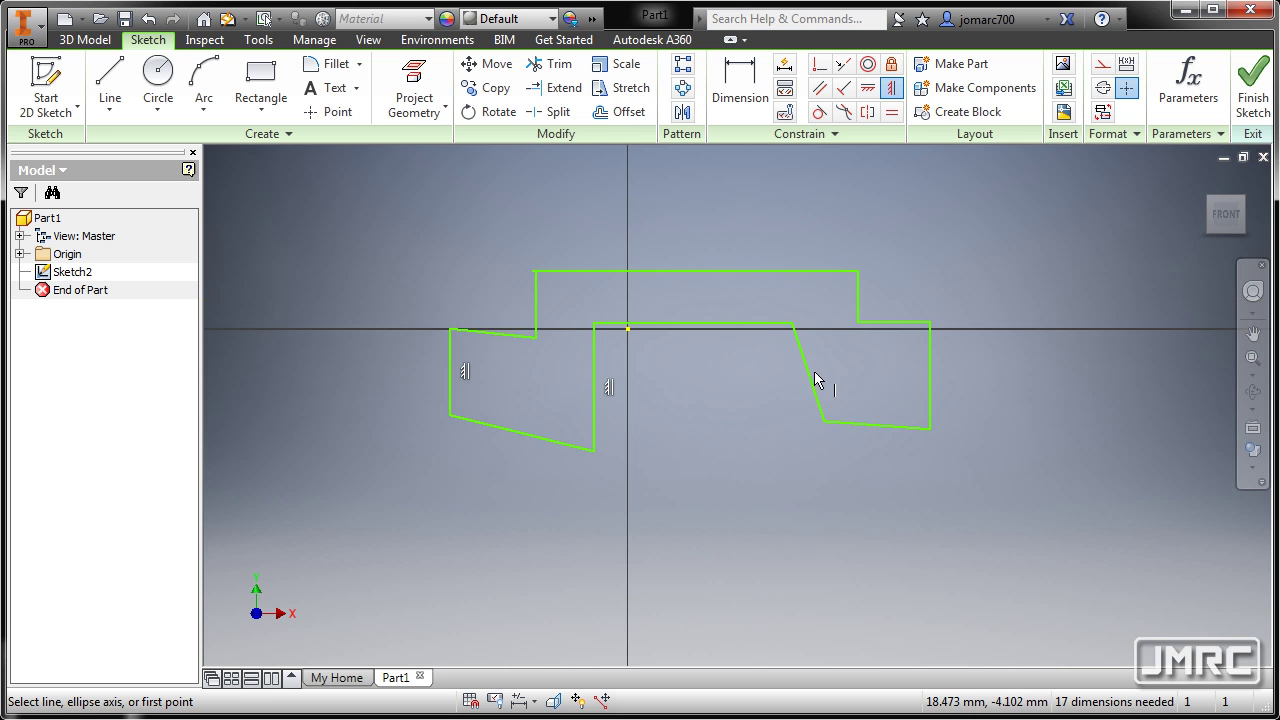
{"action": "left_click", "coordinate": [809, 372]}
{"action": "left_click", "coordinate": [802, 351]}
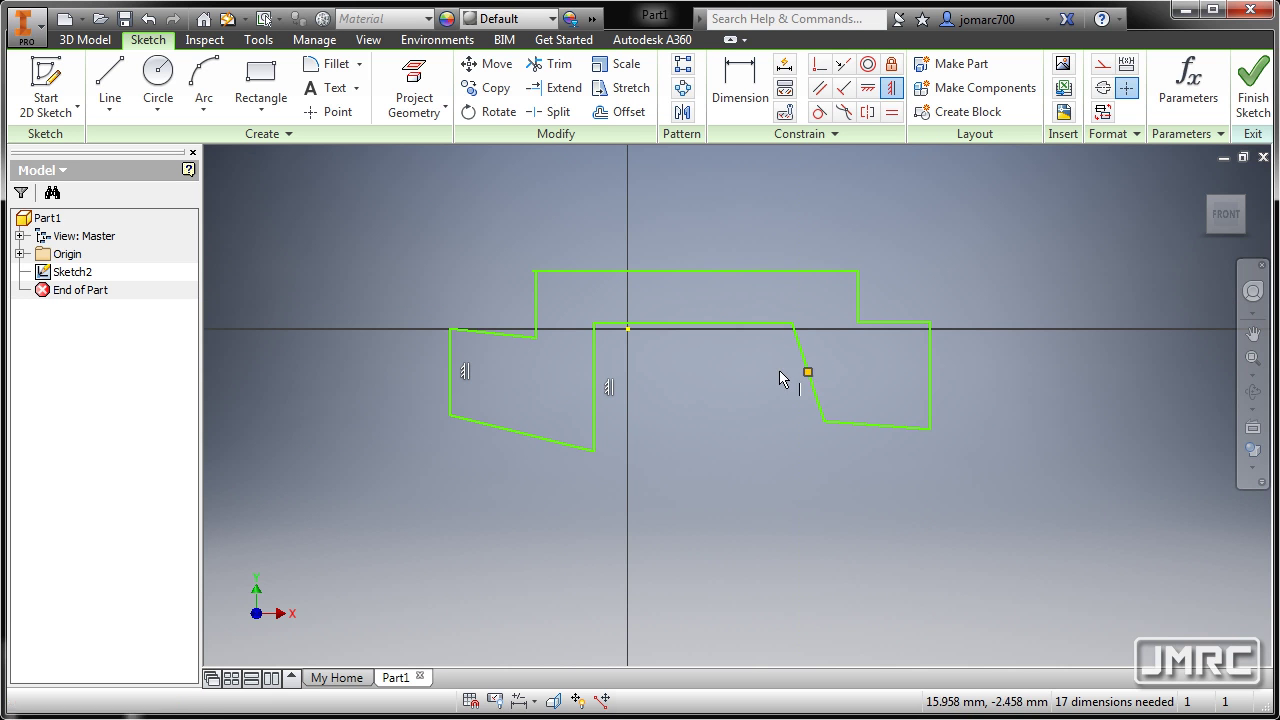
{"action": "key", "text": "Escape"}
{"action": "left_click", "coordinate": [800, 358]}
{"action": "right_click", "coordinate": [745, 420]}
{"action": "left_click", "coordinate": [818, 390]}
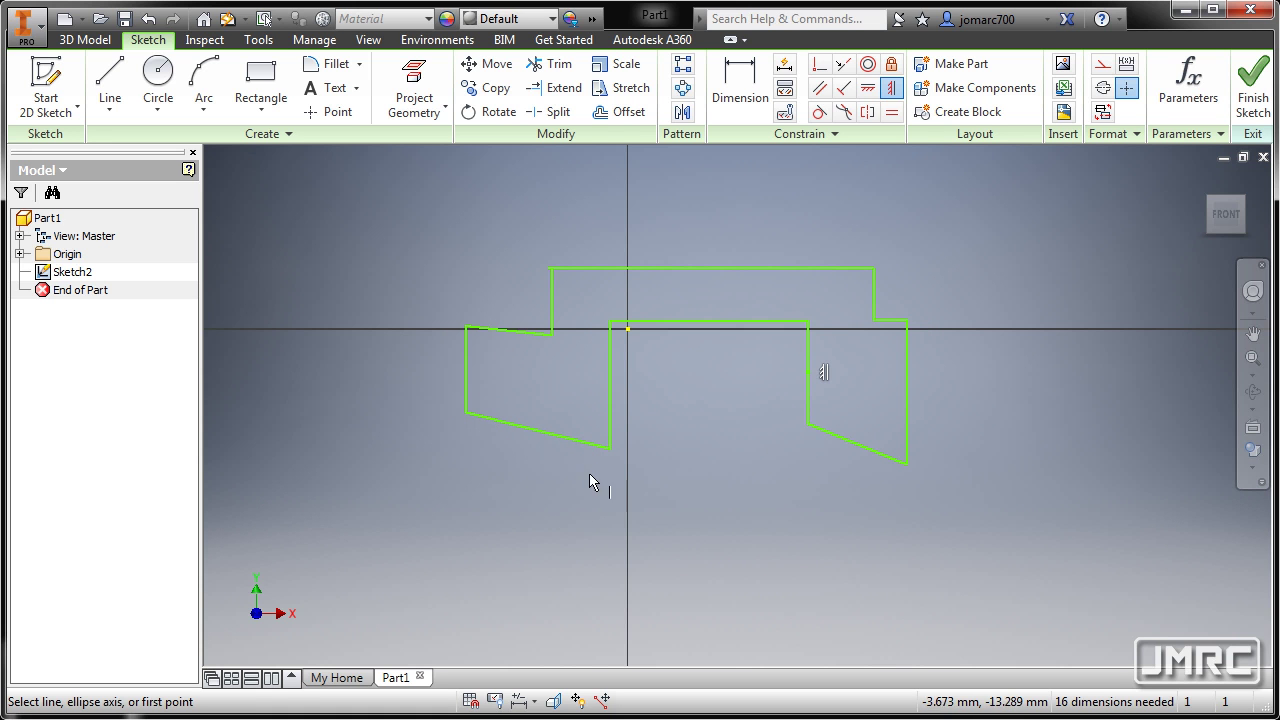
{"action": "key", "text": "Escape"}
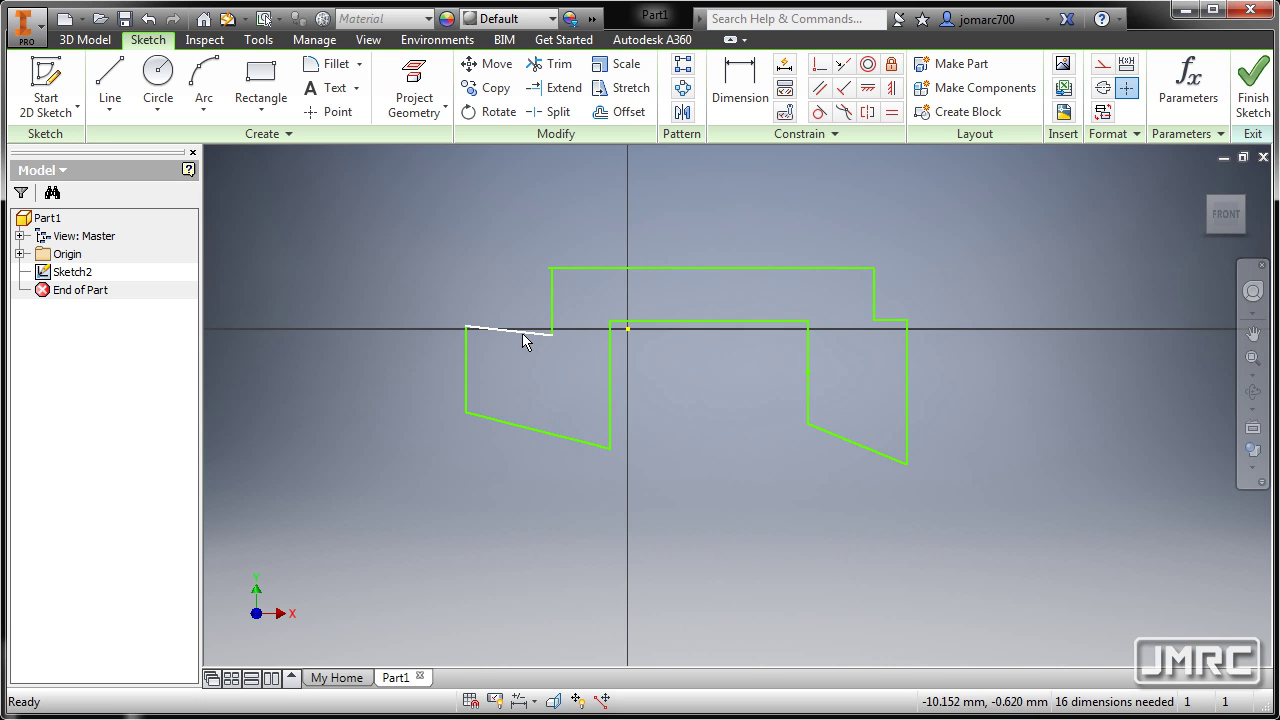
- Apply horizontal constraints to the left shoulder and to the bottom edges of the left and right feet
{"action": "left_click", "coordinate": [514, 330]}
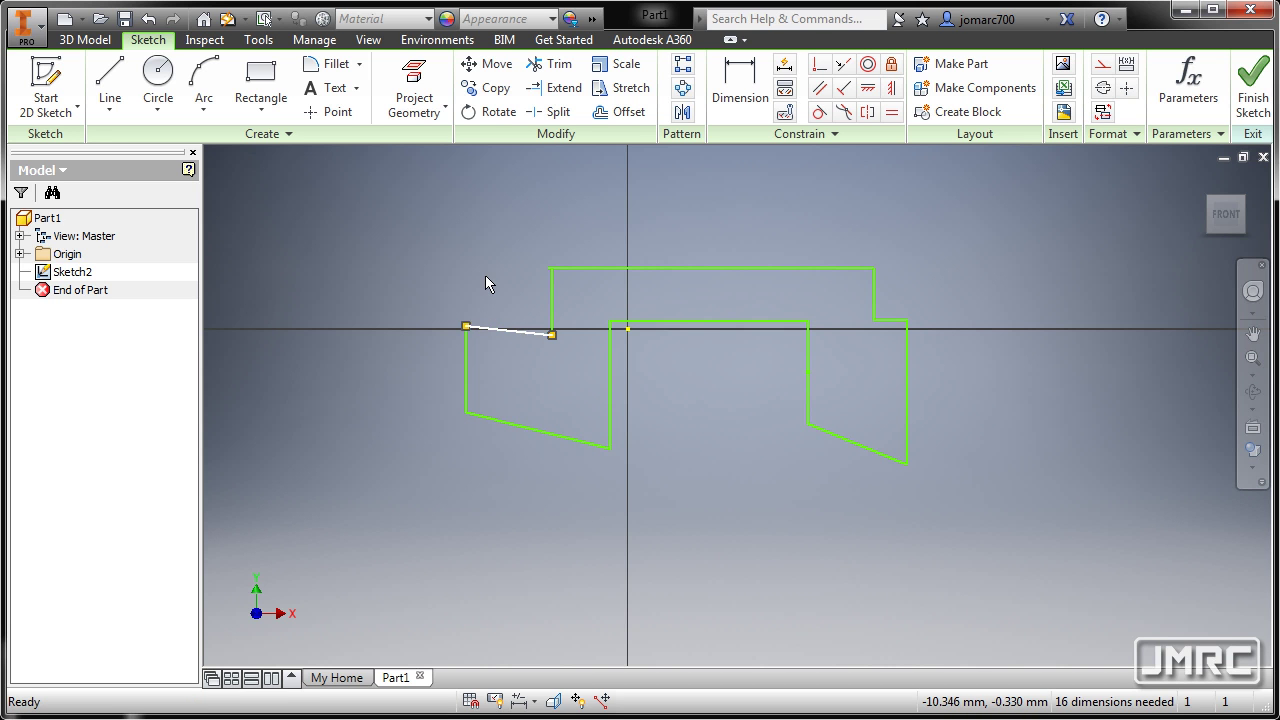
{"action": "right_click", "coordinate": [485, 275]}
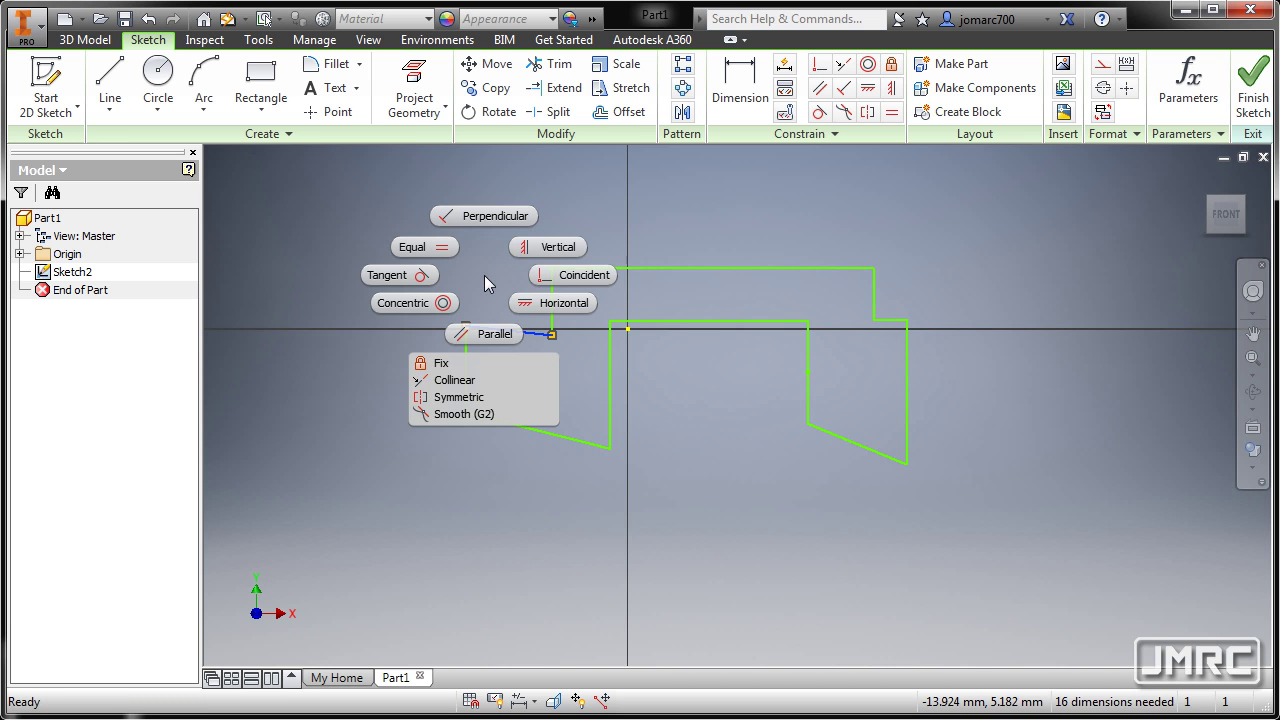
{"action": "left_click", "coordinate": [556, 303]}
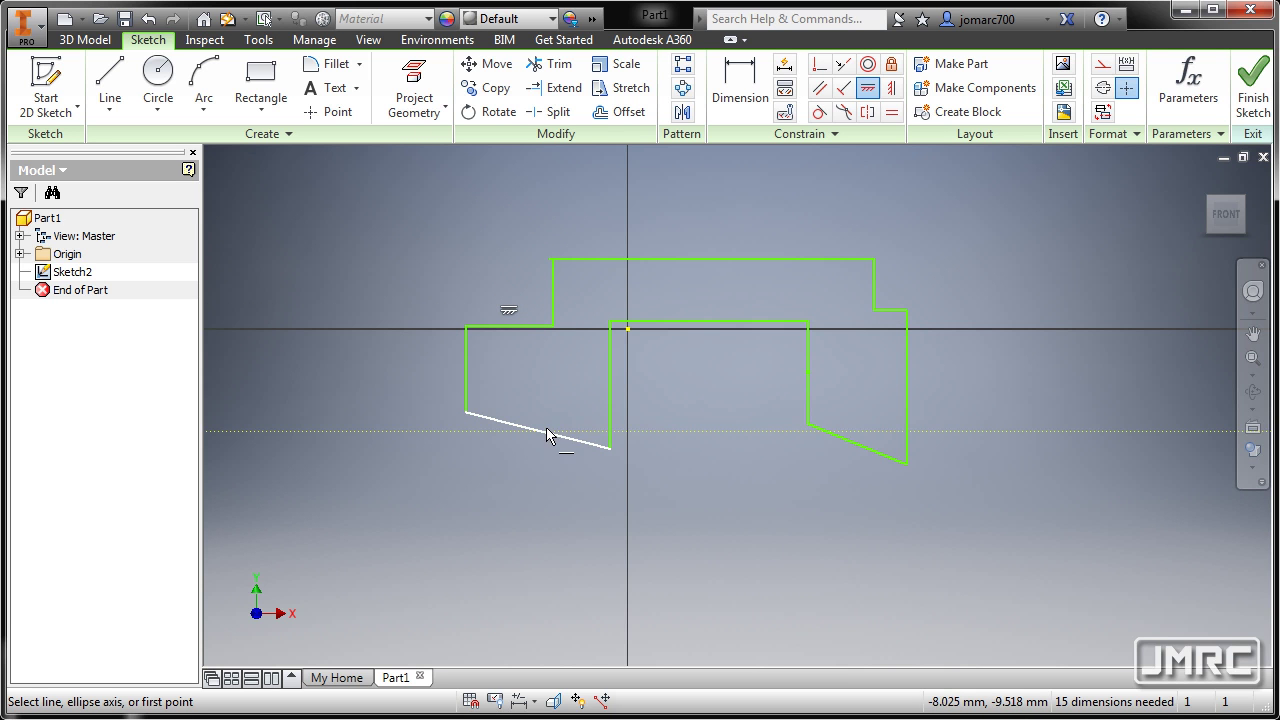
{"action": "left_click", "coordinate": [583, 447]}
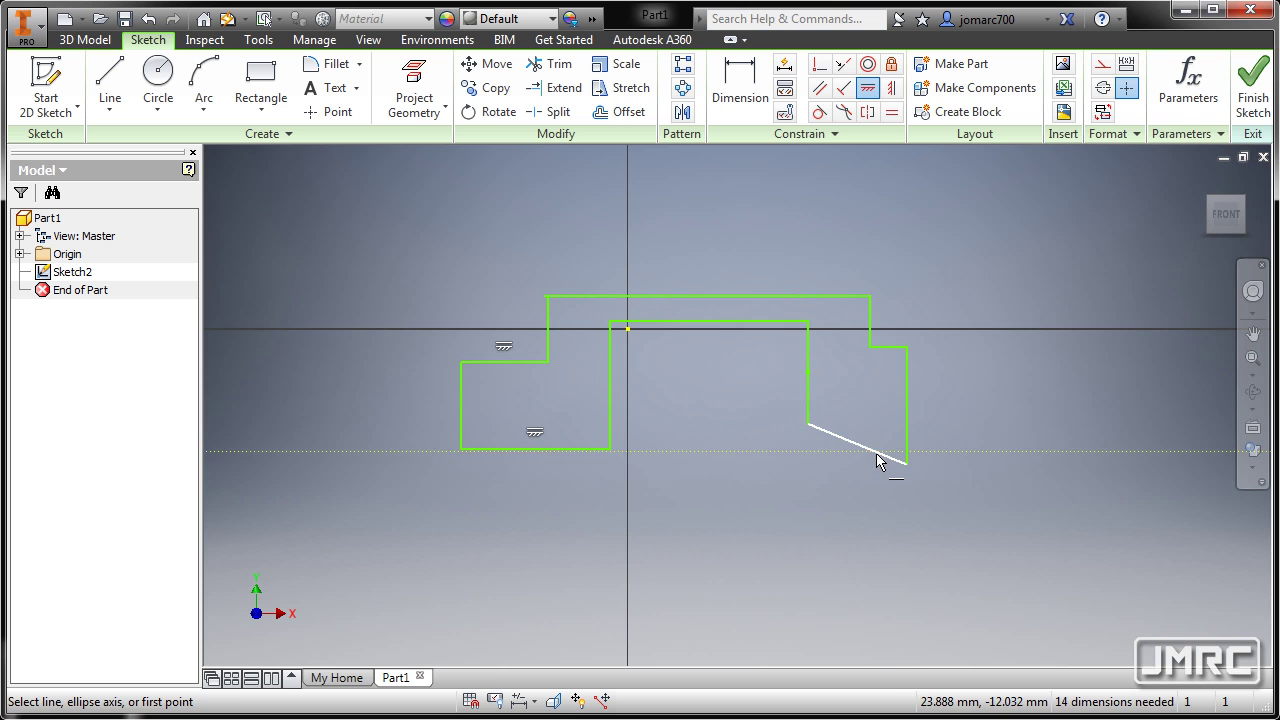
{"action": "left_click", "coordinate": [876, 453]}
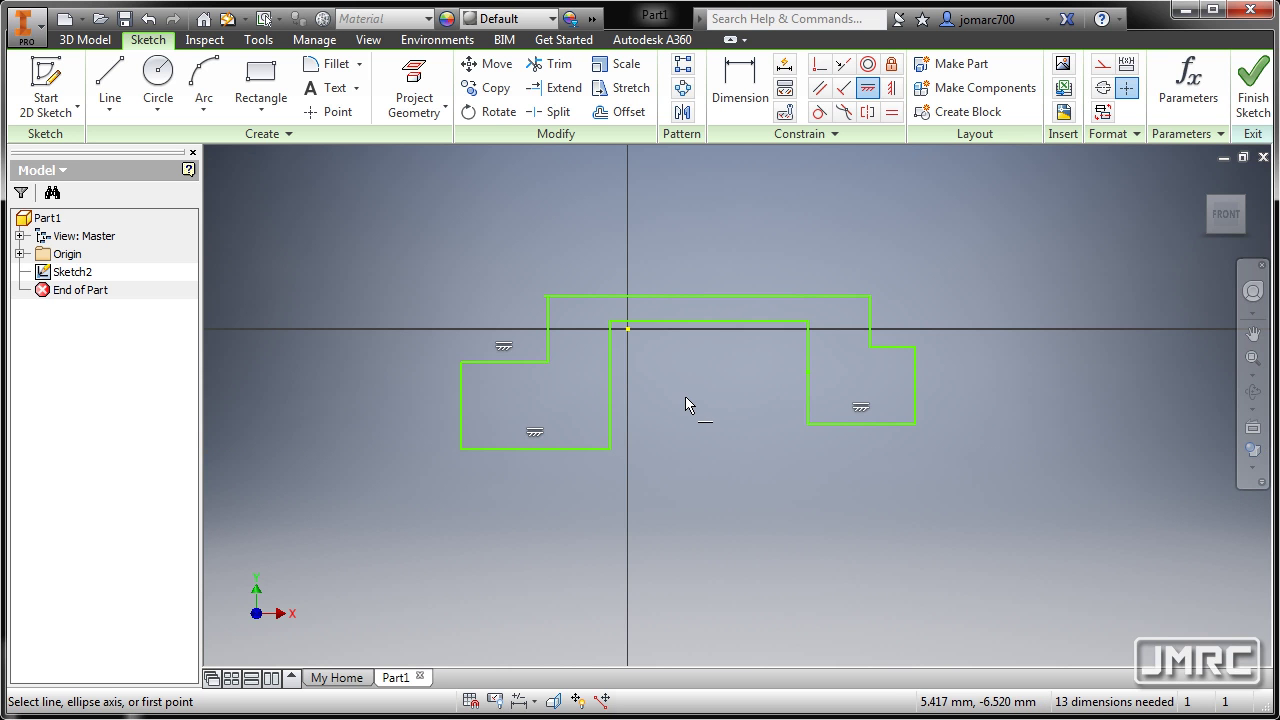
{"action": "scroll", "coordinate": [564, 331], "scroll_direction": "up", "scroll_amount": 3}
{"action": "scroll", "coordinate": [567, 329], "scroll_direction": "down", "scroll_amount": 3}
{"action": "scroll", "coordinate": [588, 314], "scroll_direction": "up", "scroll_amount": 5}
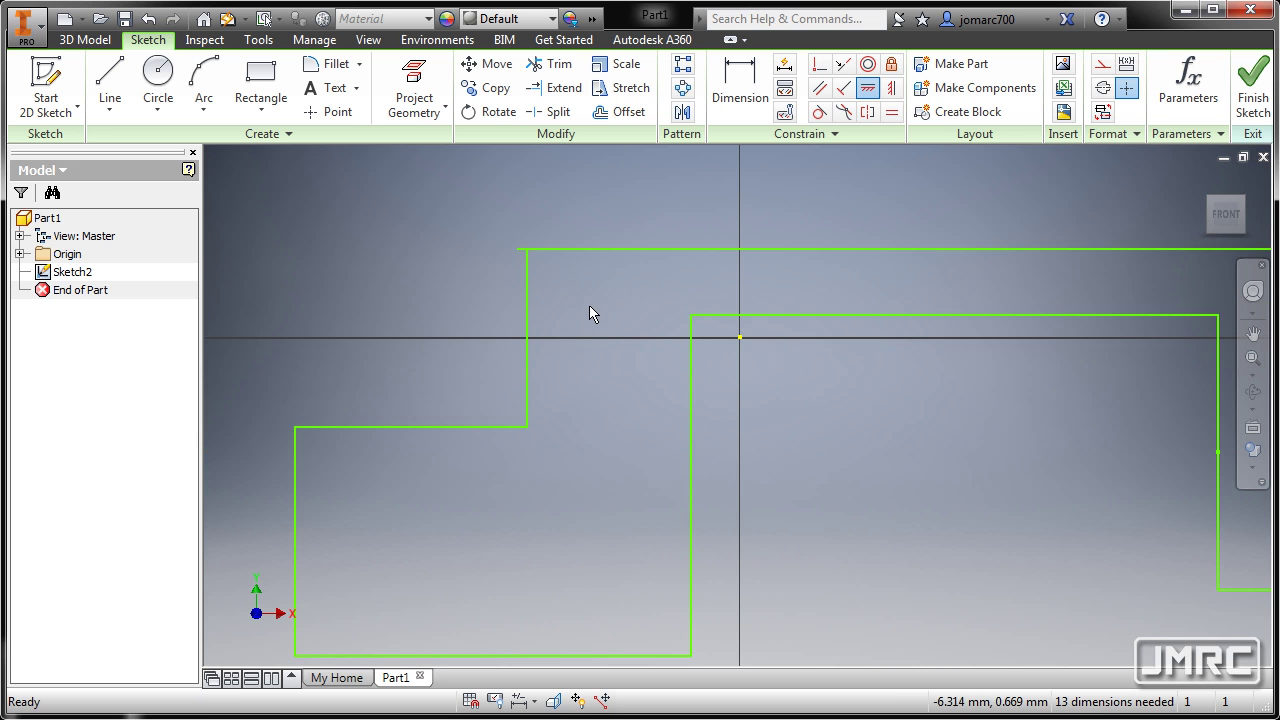
{"action": "key", "text": "Escape"}
- Trim the short overhang of the top line beyond the upper-left corner of the profile
{"action": "scroll", "coordinate": [524, 263], "scroll_direction": "up", "scroll_amount": 4}
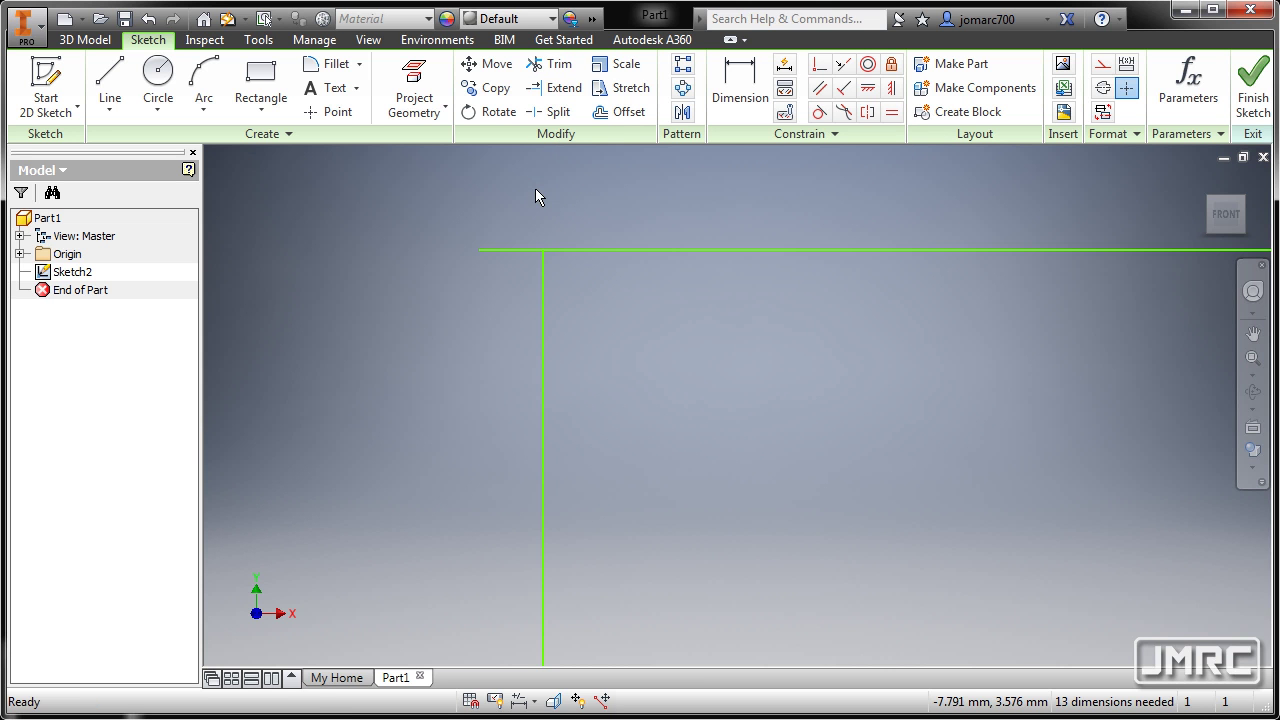
{"action": "key", "text": "x"}
{"action": "left_click", "coordinate": [504, 250]}
{"action": "scroll", "coordinate": [633, 312], "scroll_direction": "down", "scroll_amount": 3}
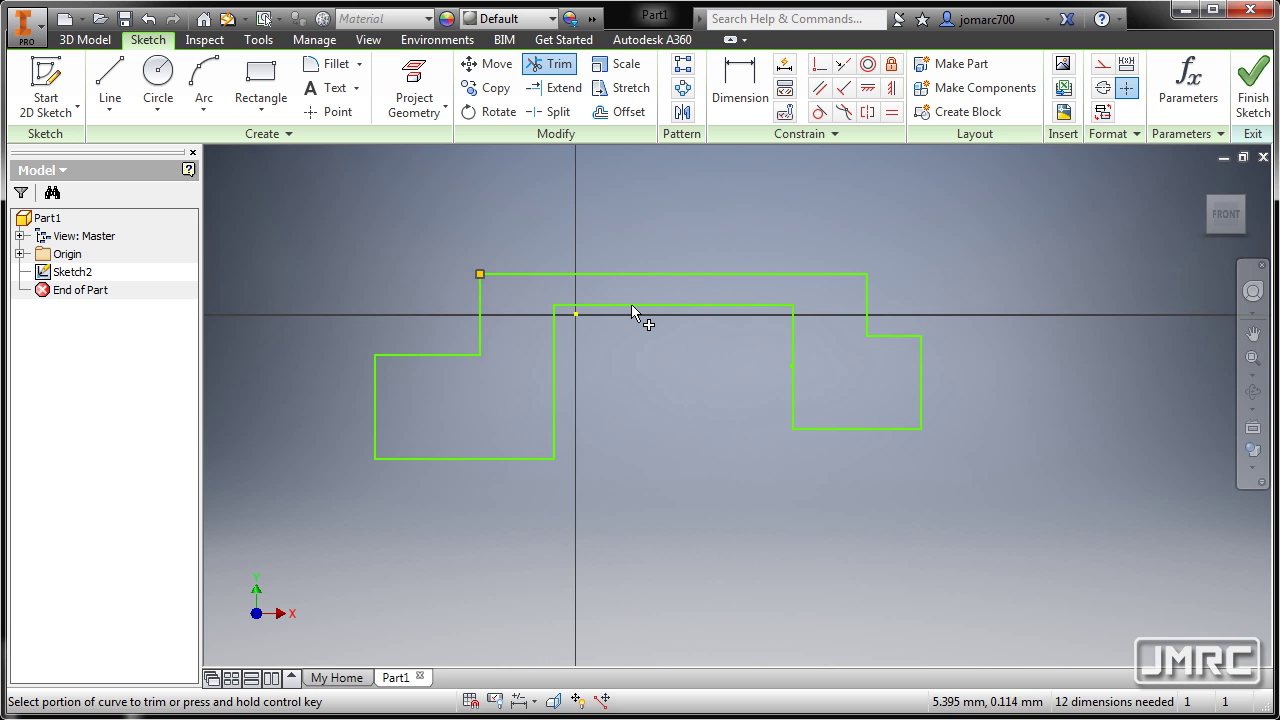
{"action": "scroll", "coordinate": [628, 336], "scroll_direction": "up", "scroll_amount": 3}
{"action": "scroll", "coordinate": [650, 330], "scroll_direction": "down", "scroll_amount": 2}
{"action": "scroll", "coordinate": [662, 340], "scroll_direction": "down", "scroll_amount": 2}
{"action": "key", "text": "Escape"}
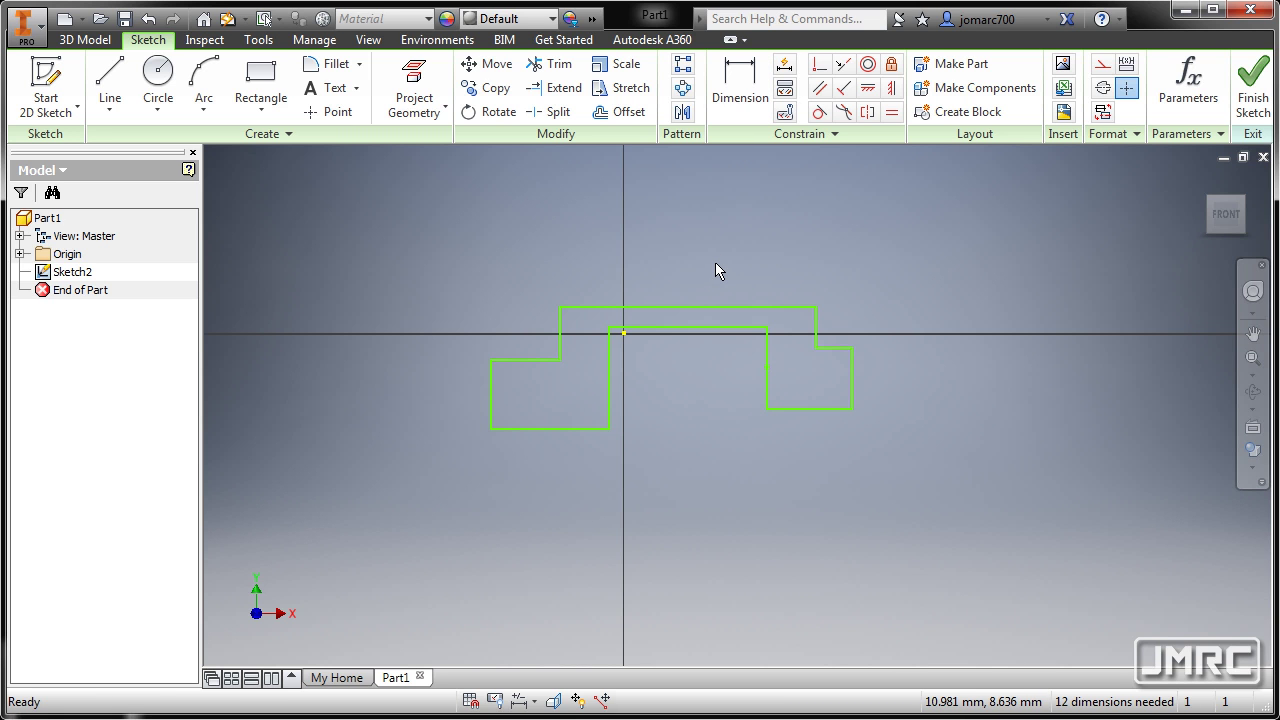
- Dimension the distance between the two inner sides of the central recess as 40 mm
{"action": "key", "text": "d"}
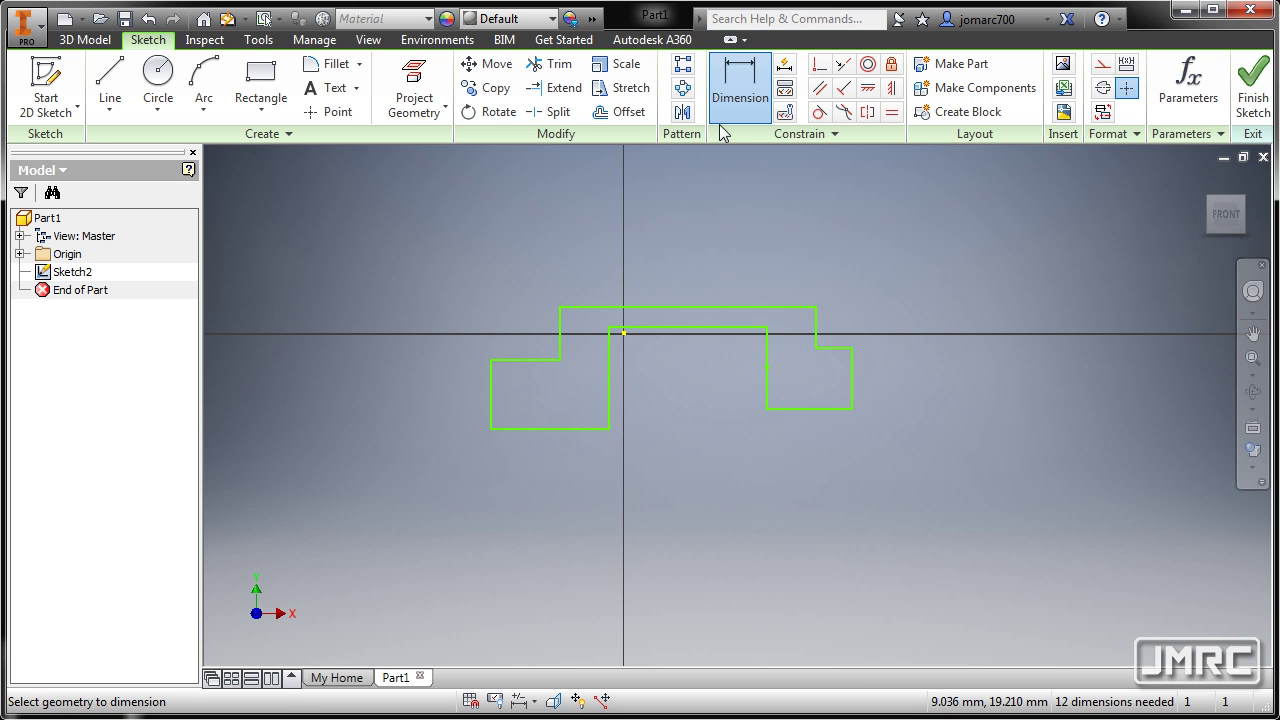
{"action": "left_click", "coordinate": [608, 380]}
{"action": "left_click", "coordinate": [767, 395]}
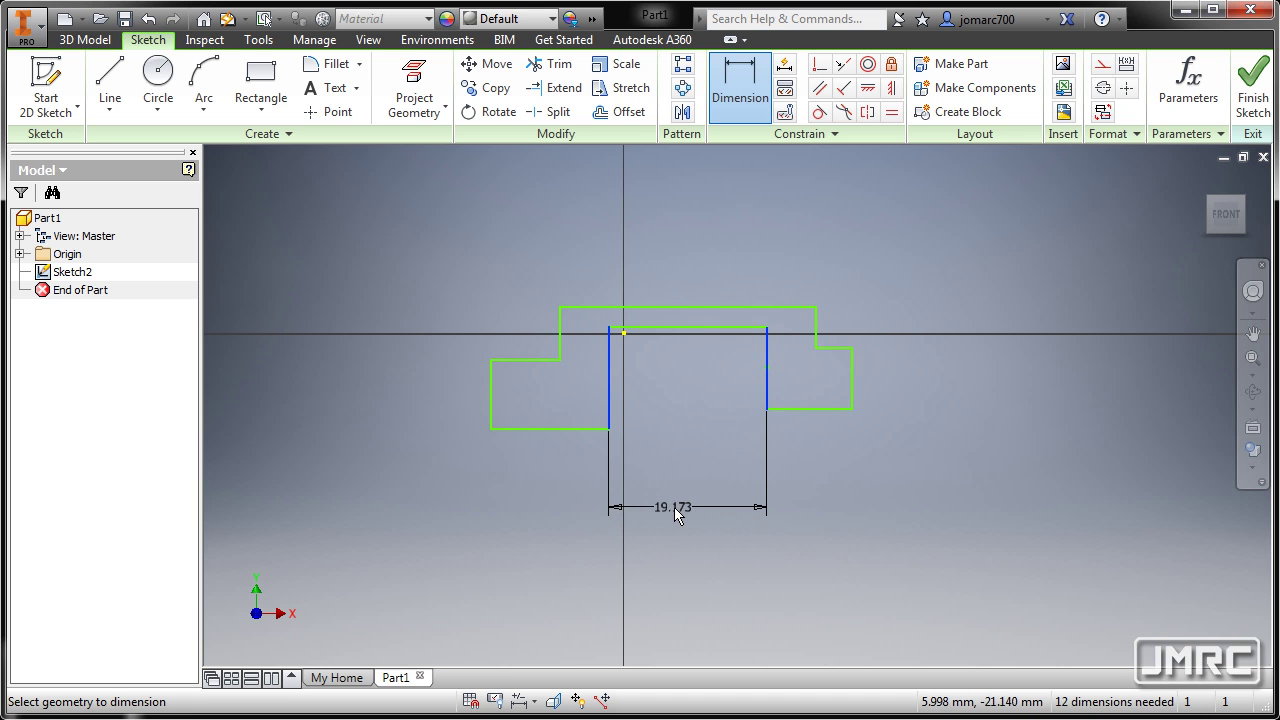
{"action": "left_click", "coordinate": [675, 512]}
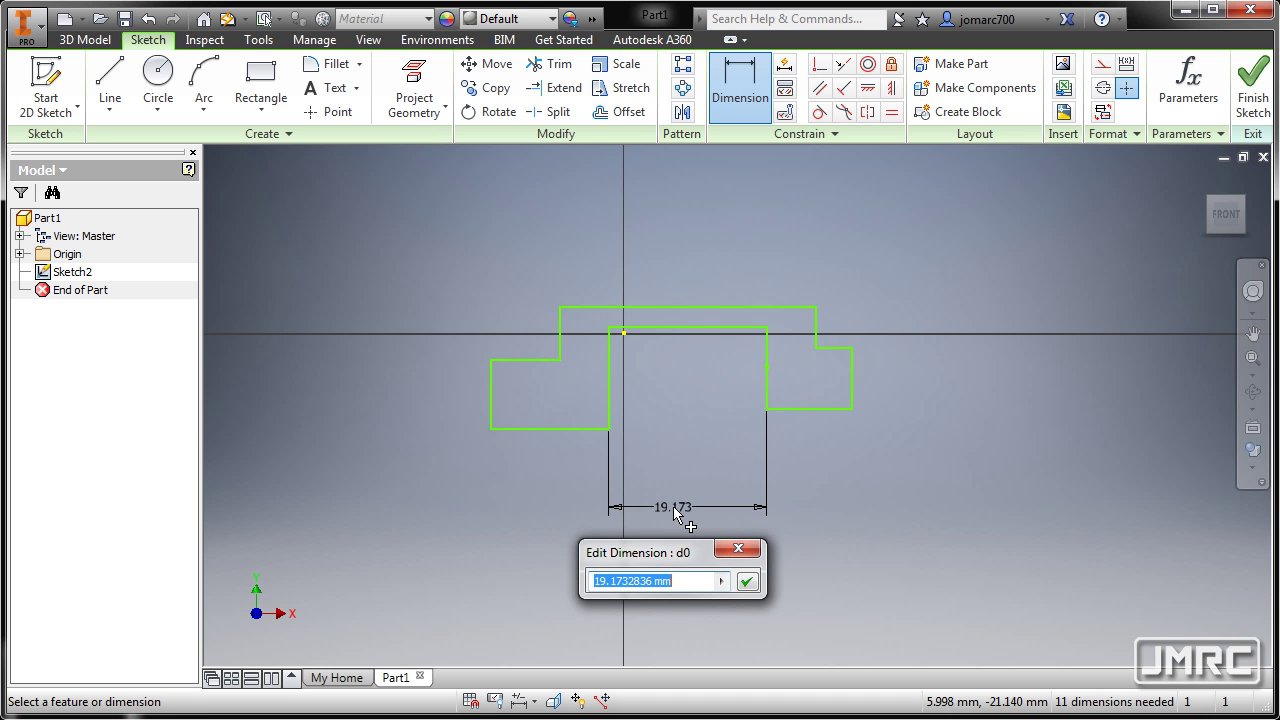
{"action": "type", "text": "40"}
{"action": "key", "text": "Return"}
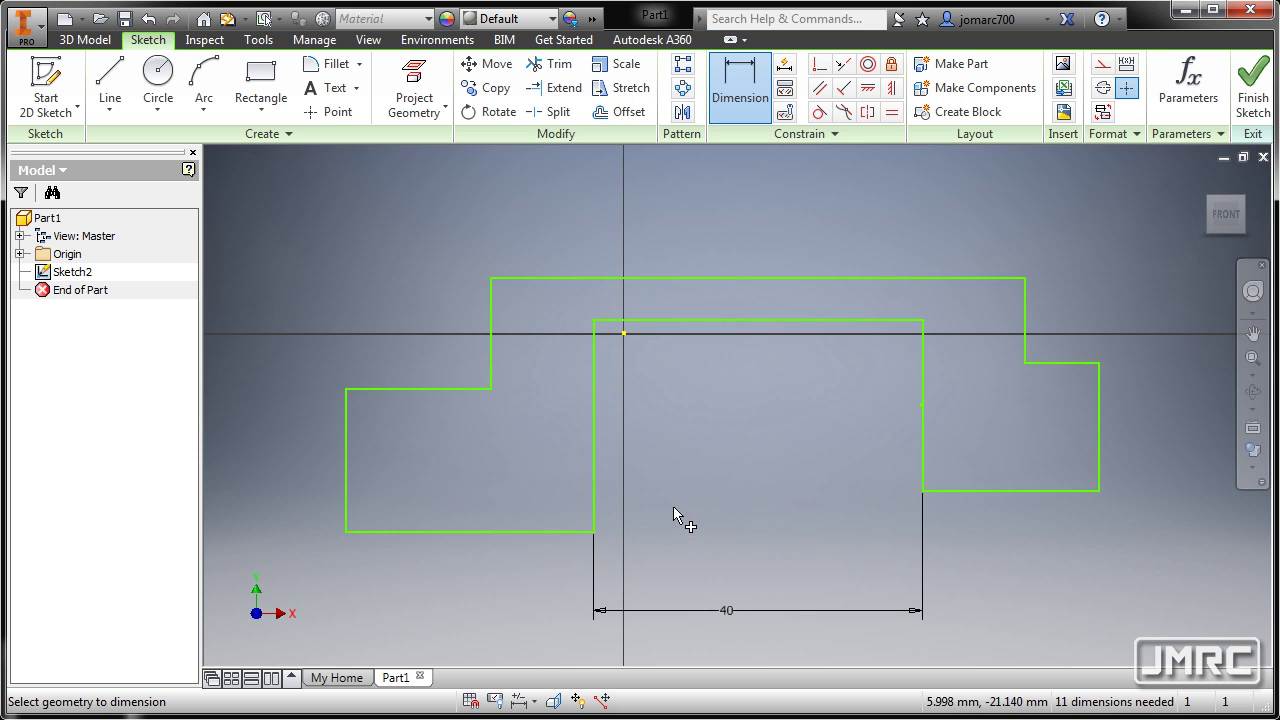
- Dimension the width of the left foot as 20 mm
{"action": "middle_click_drag", "start_coordinate": [697, 446], "coordinate": [678, 427]}
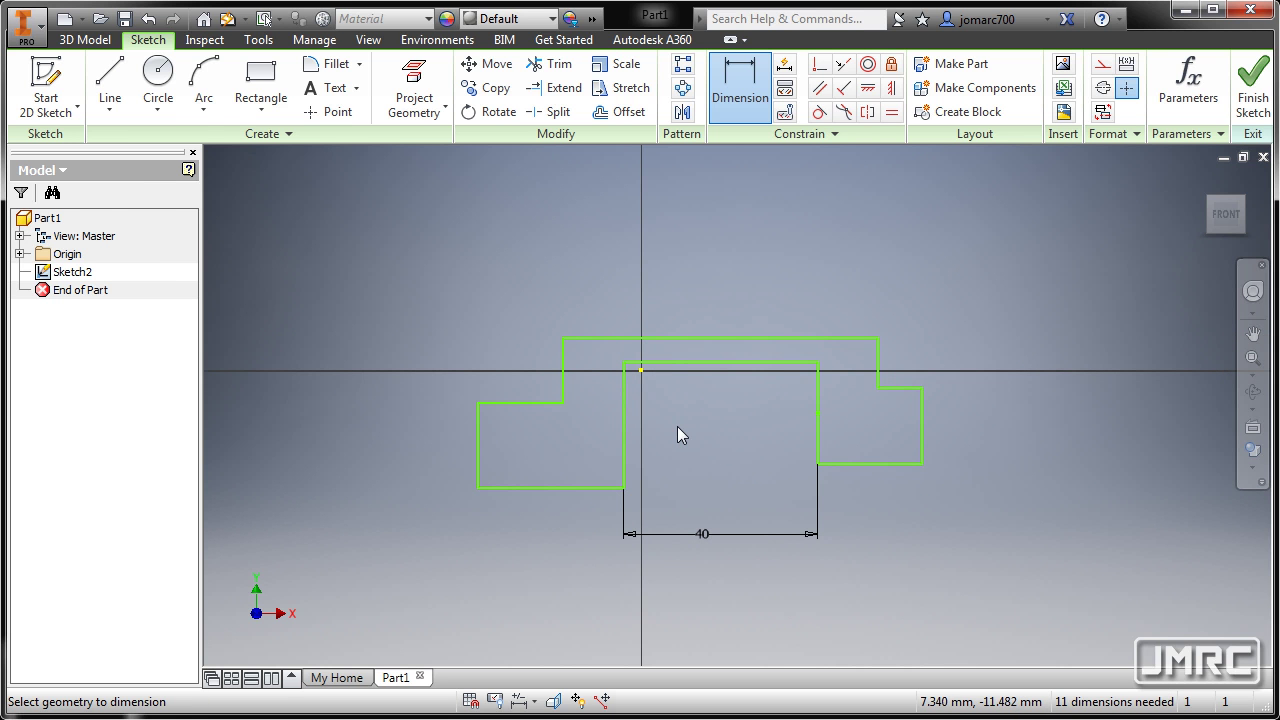
{"action": "left_click", "coordinate": [480, 448]}
{"action": "left_click", "coordinate": [624, 450]}
{"action": "left_click", "coordinate": [563, 534]}
{"action": "type", "text": "20"}
{"action": "key", "text": "Return"}
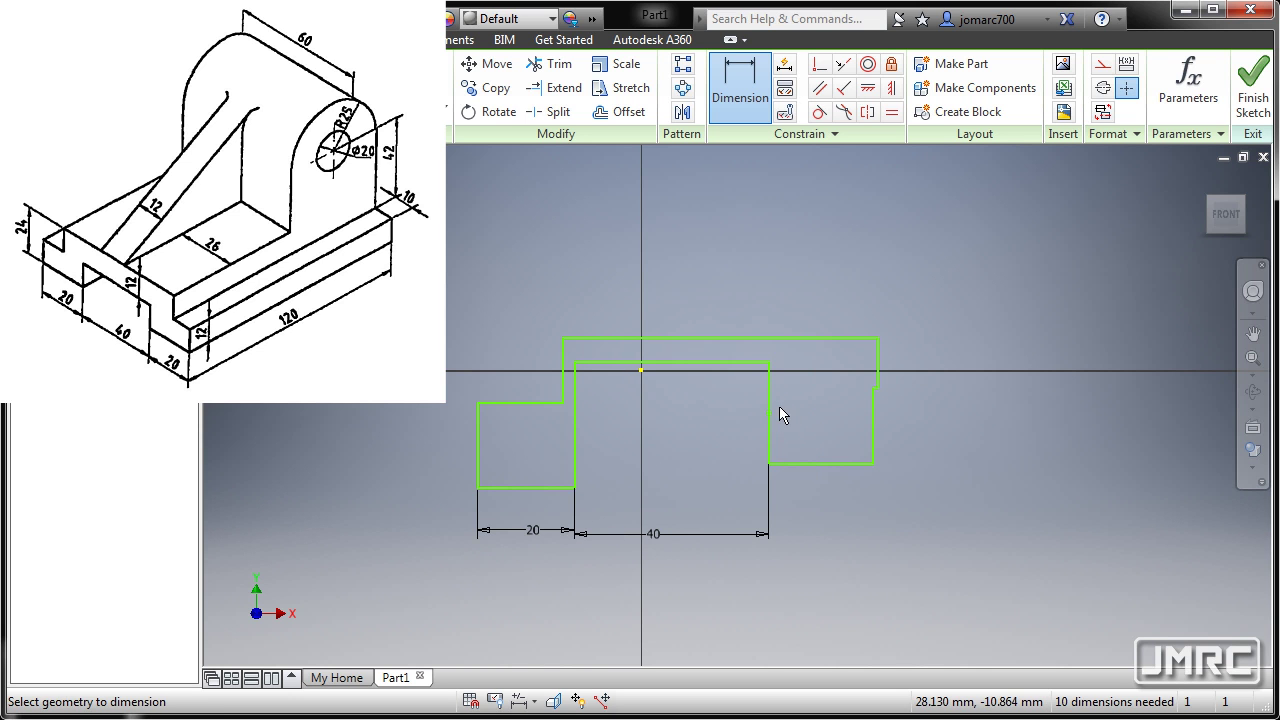
- Dimension the width of the right foot as 20 mm
{"action": "left_click", "coordinate": [769, 400]}
{"action": "left_click", "coordinate": [873, 445]}
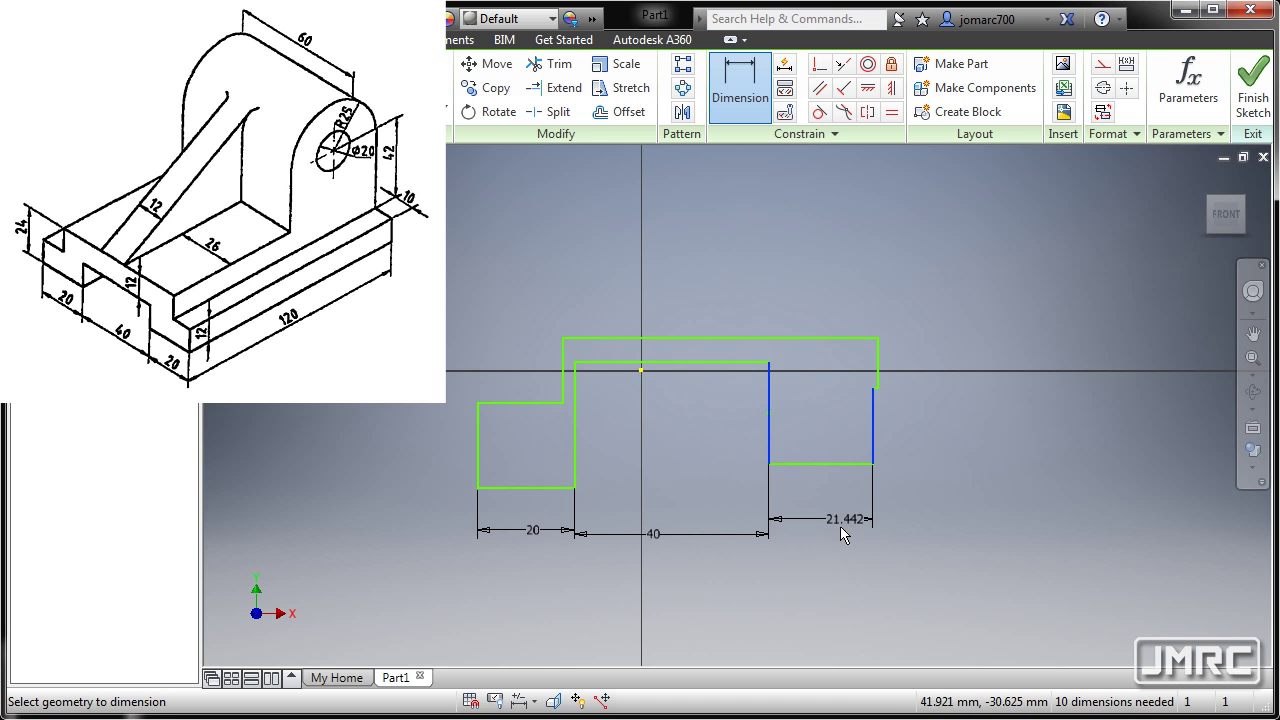
{"action": "left_click", "coordinate": [838, 535]}
{"action": "type", "text": "20"}
{"action": "key", "text": "Return"}
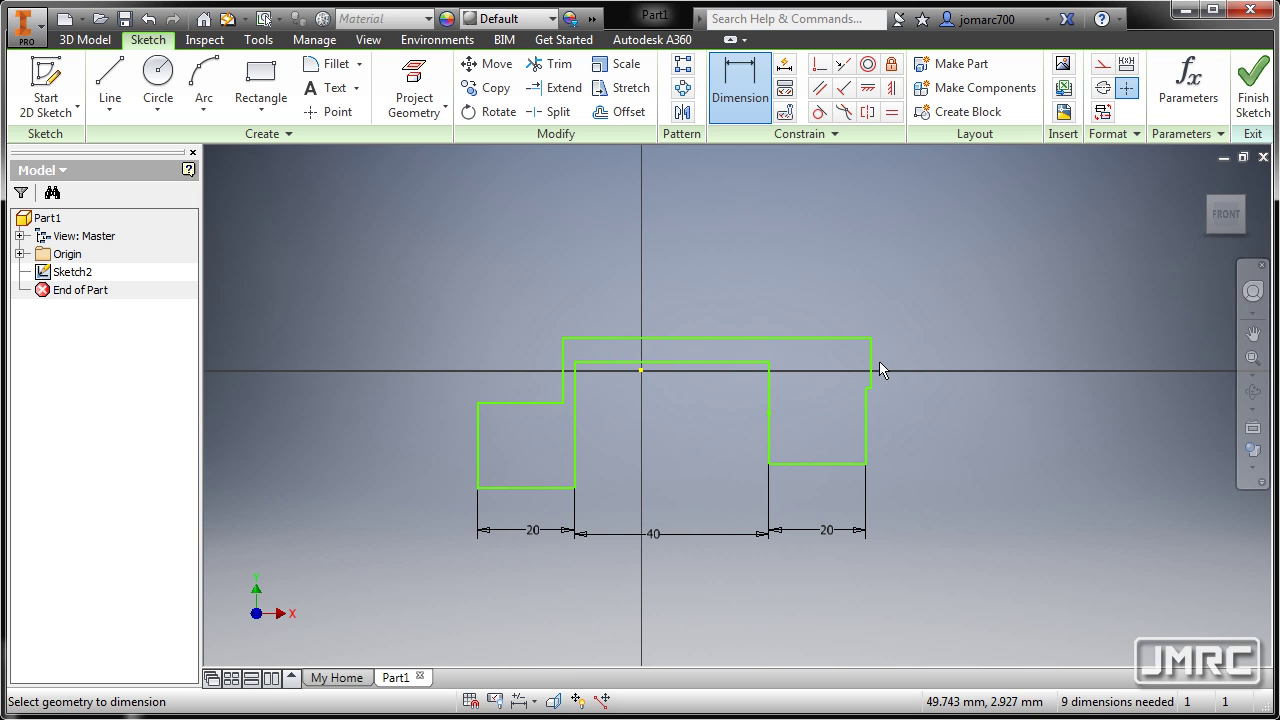
{"action": "key", "text": "Escape"}
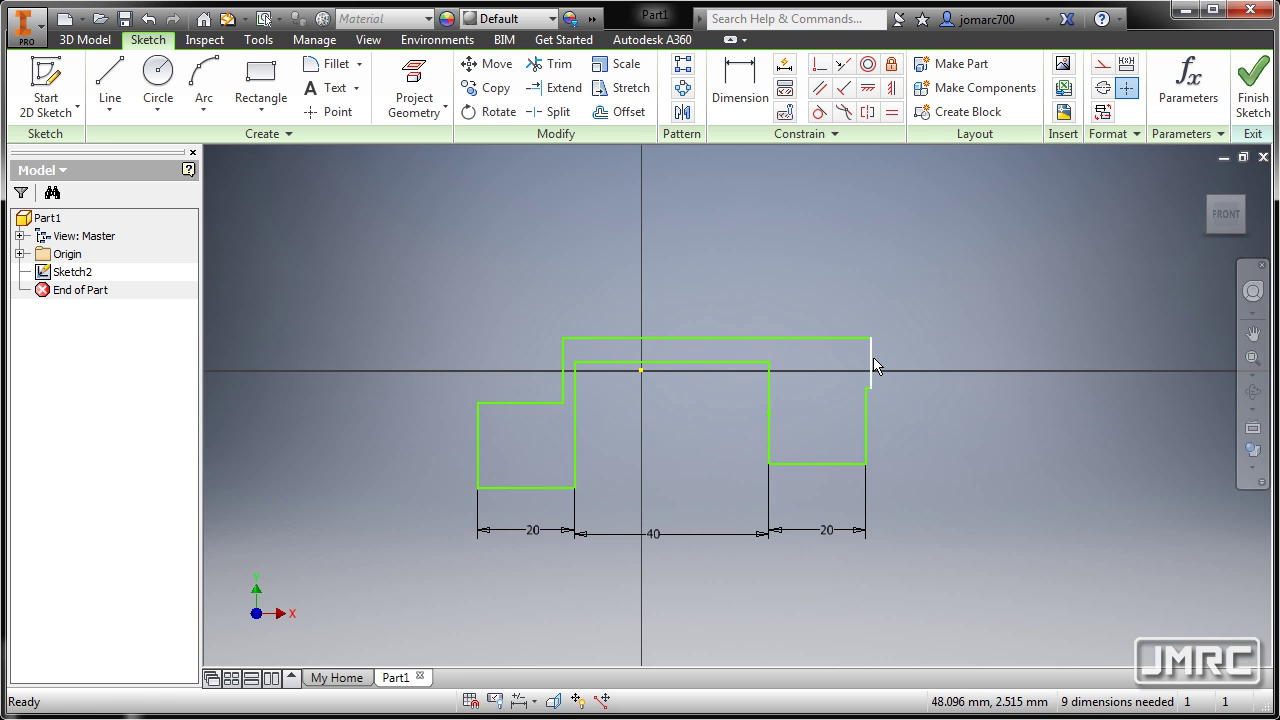
- Move the upper block's right side inward and left side outward, and lower the top edge of the central recess
{"action": "left_click_drag", "start_coordinate": [871, 365], "coordinate": [822, 368]}
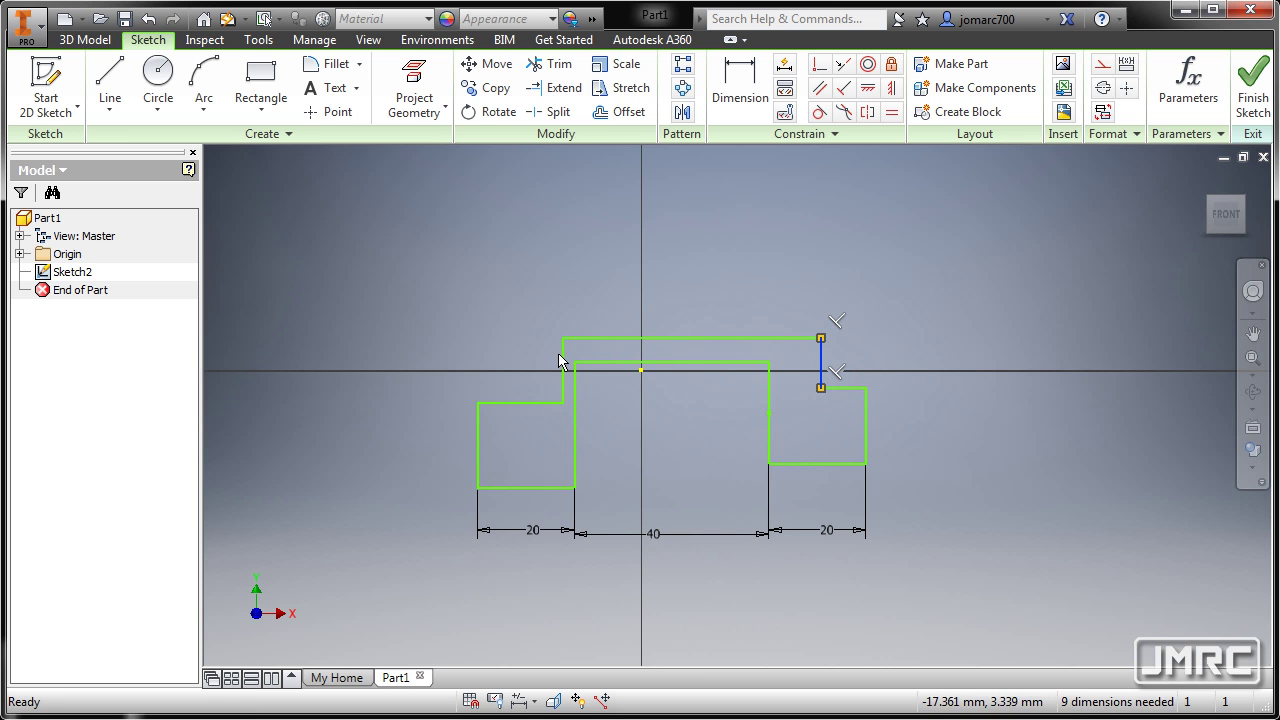
{"action": "left_click_drag", "start_coordinate": [561, 356], "coordinate": [540, 352]}
{"action": "left_click_drag", "start_coordinate": [705, 363], "coordinate": [699, 414]}
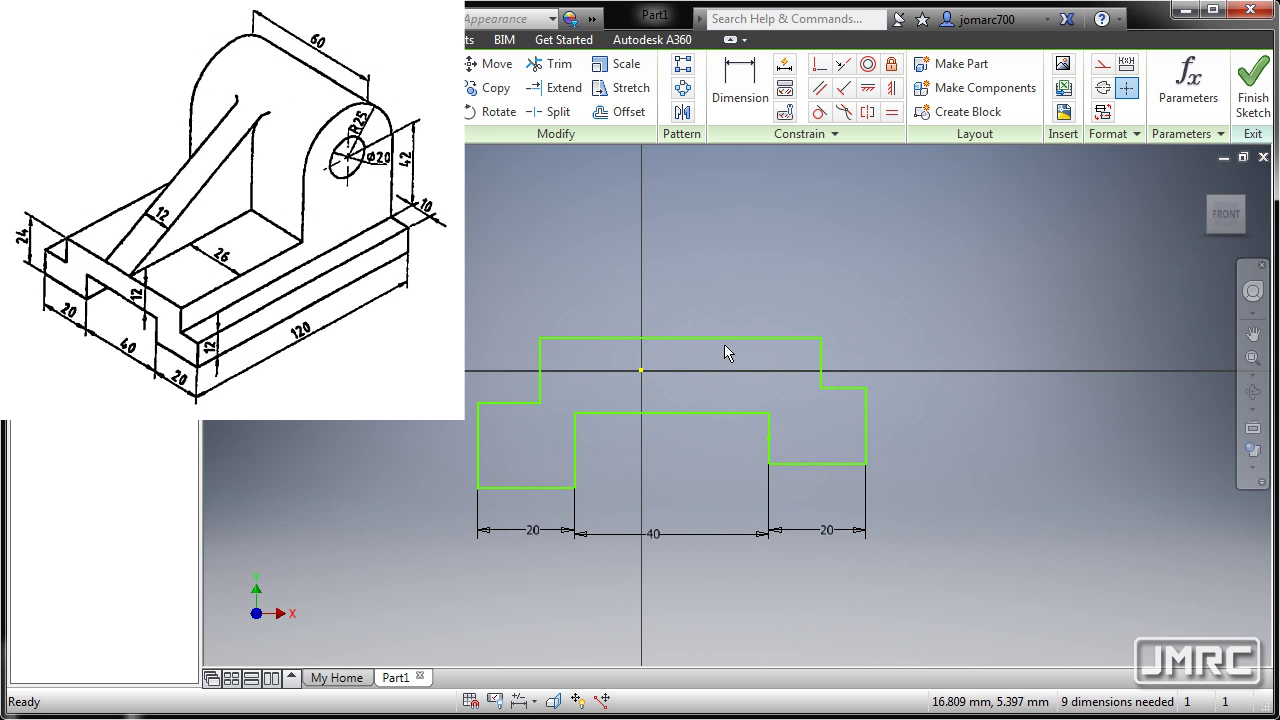
- Dimension the vertical distance between the profile's top edge and the top of the central recess as 12 mm
{"action": "key", "text": "d"}
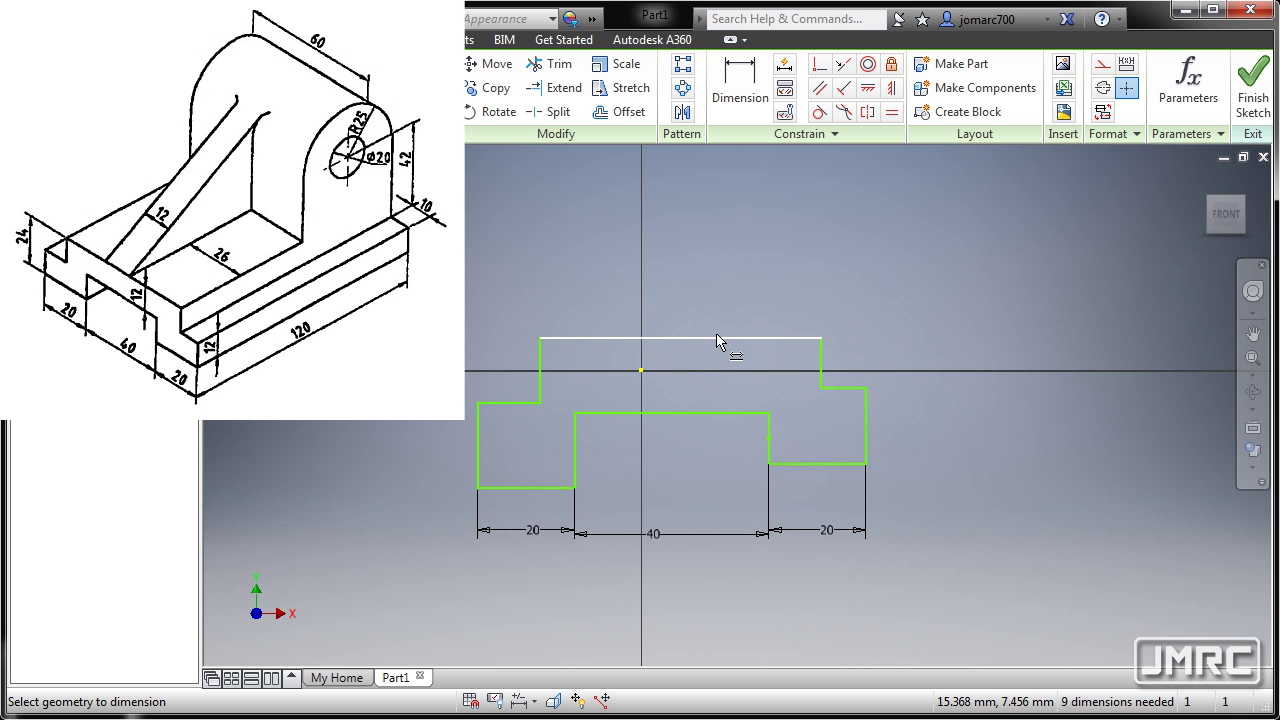
{"action": "left_click", "coordinate": [724, 340]}
{"action": "left_click", "coordinate": [733, 412]}
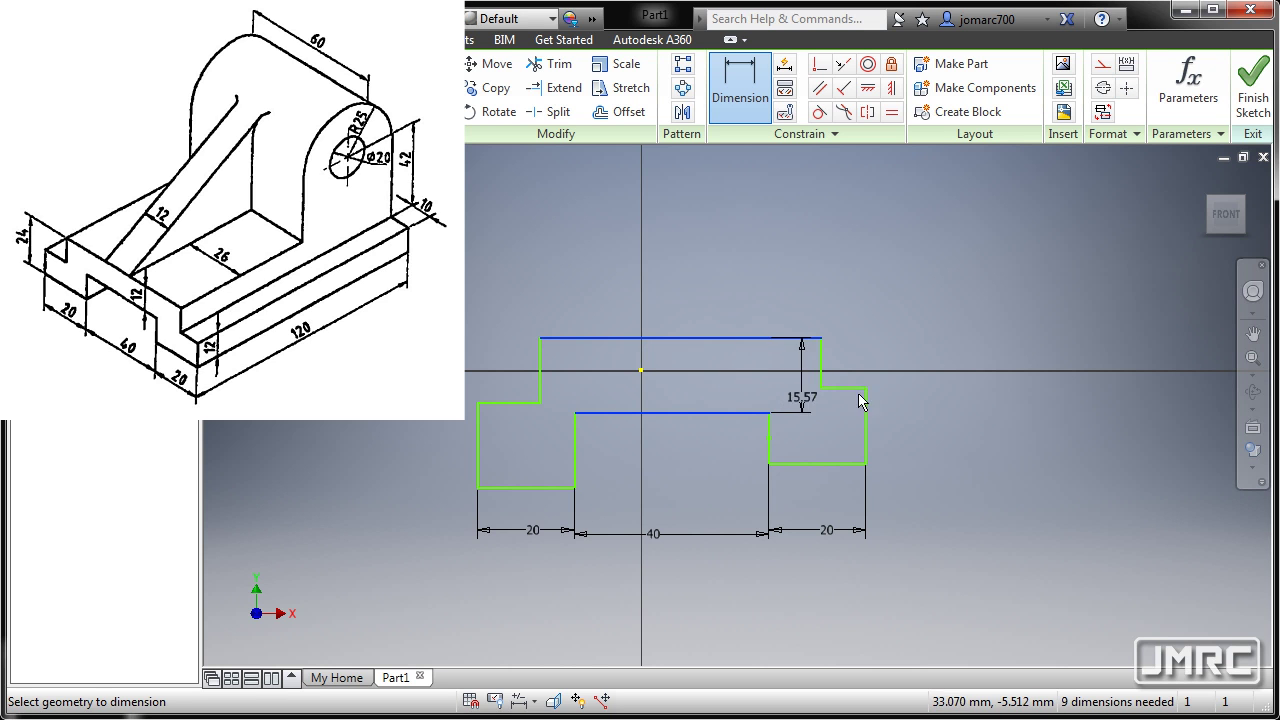
{"action": "left_click", "coordinate": [945, 382]}
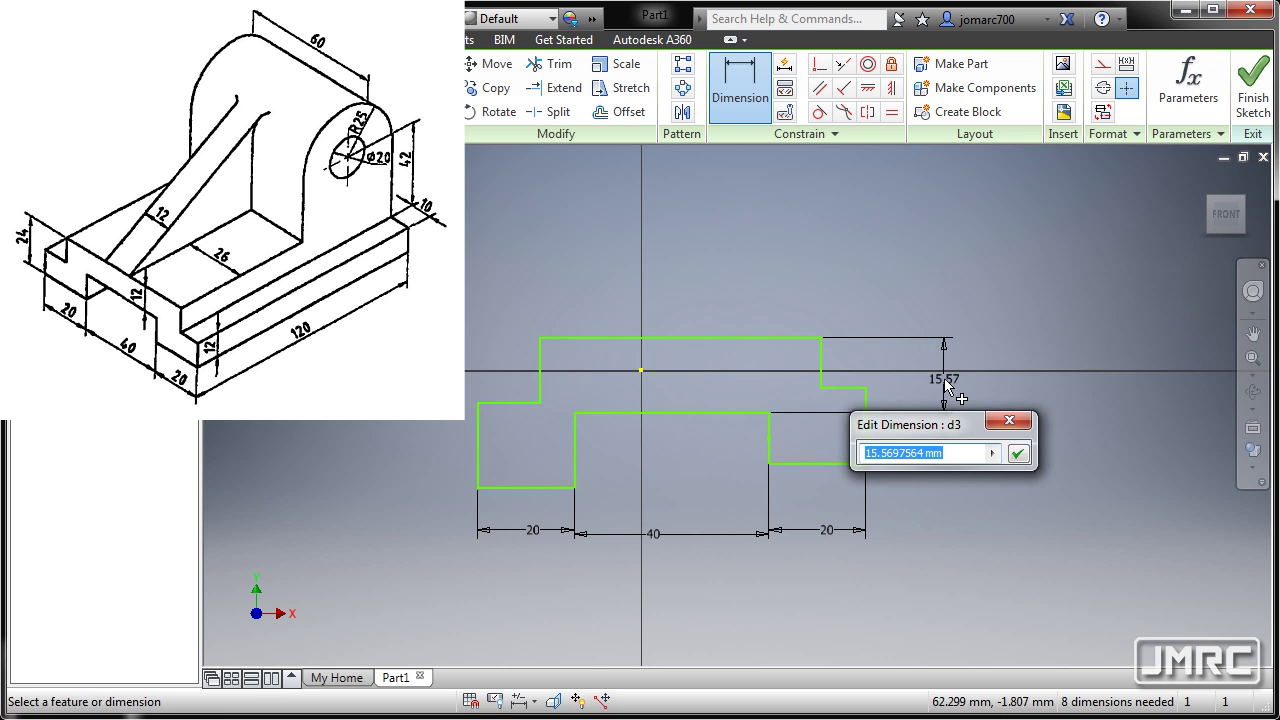
{"action": "type", "text": "12"}
{"action": "key", "text": "Return"}
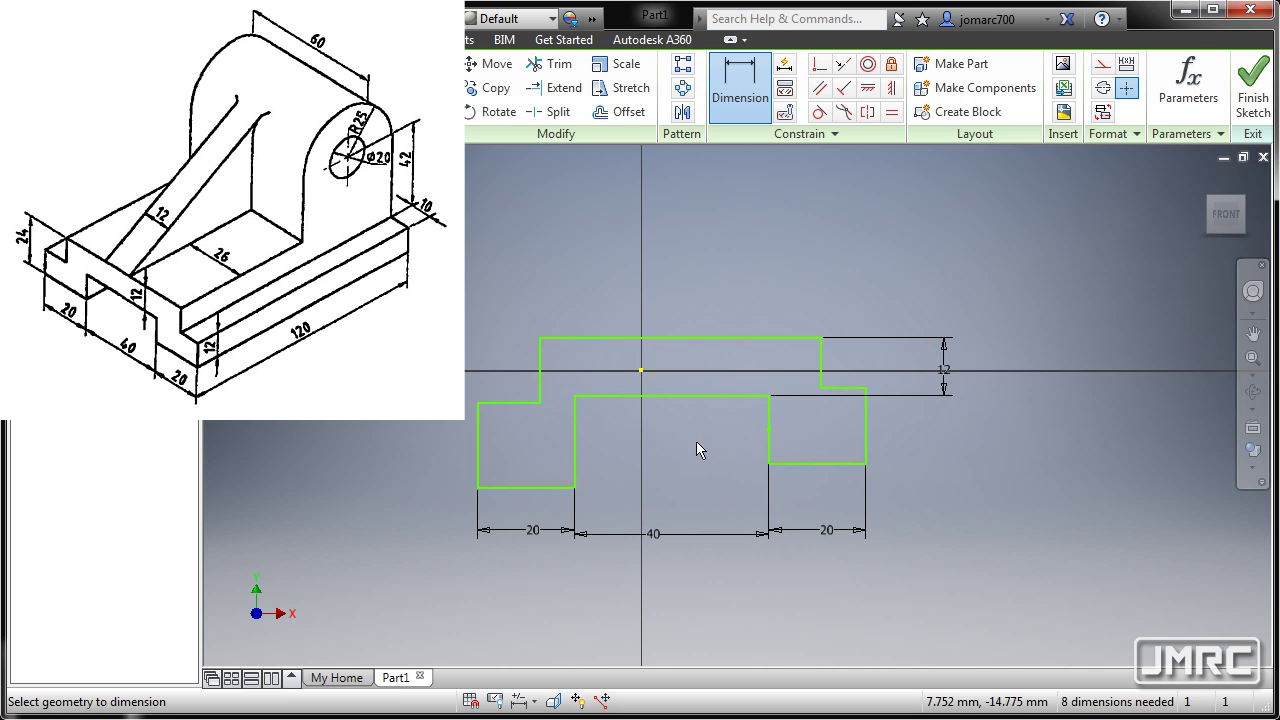
- Dimension the height from the right foot's bottom edge to the right shoulder as 12 mm
{"action": "left_click", "coordinate": [853, 388]}
{"action": "left_click", "coordinate": [840, 463]}
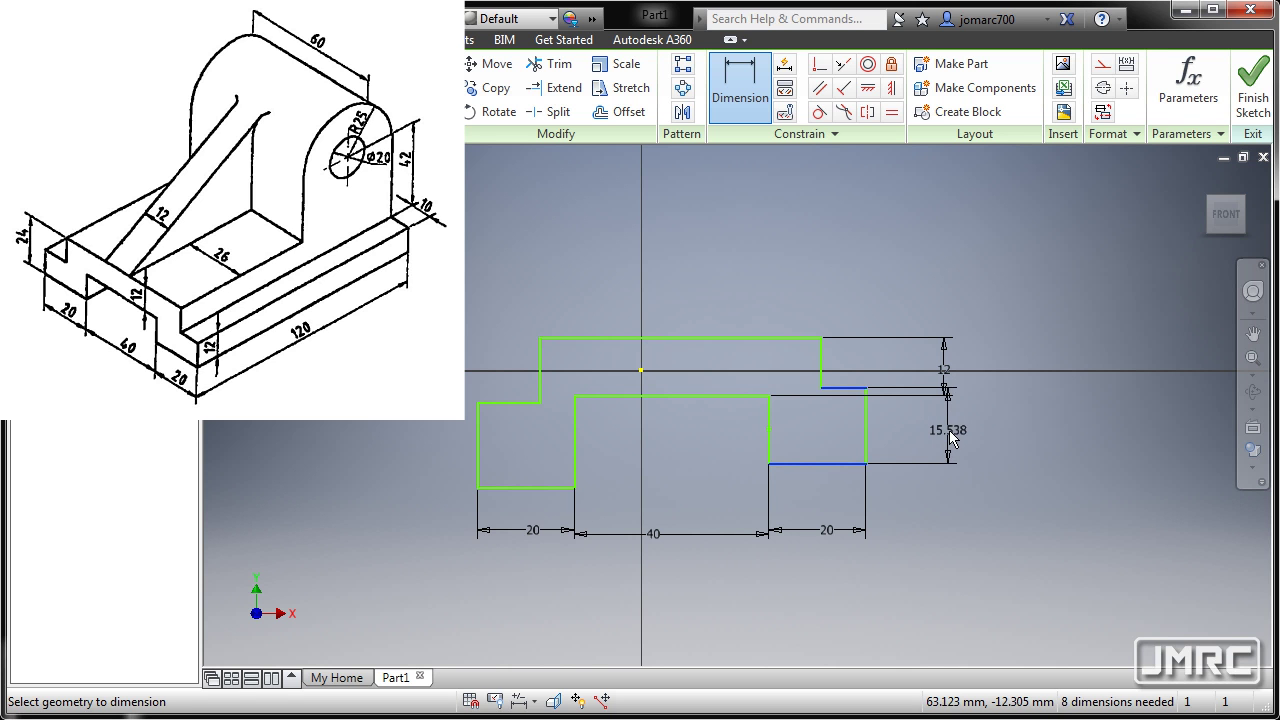
{"action": "left_click", "coordinate": [942, 431]}
{"action": "type", "text": "12"}
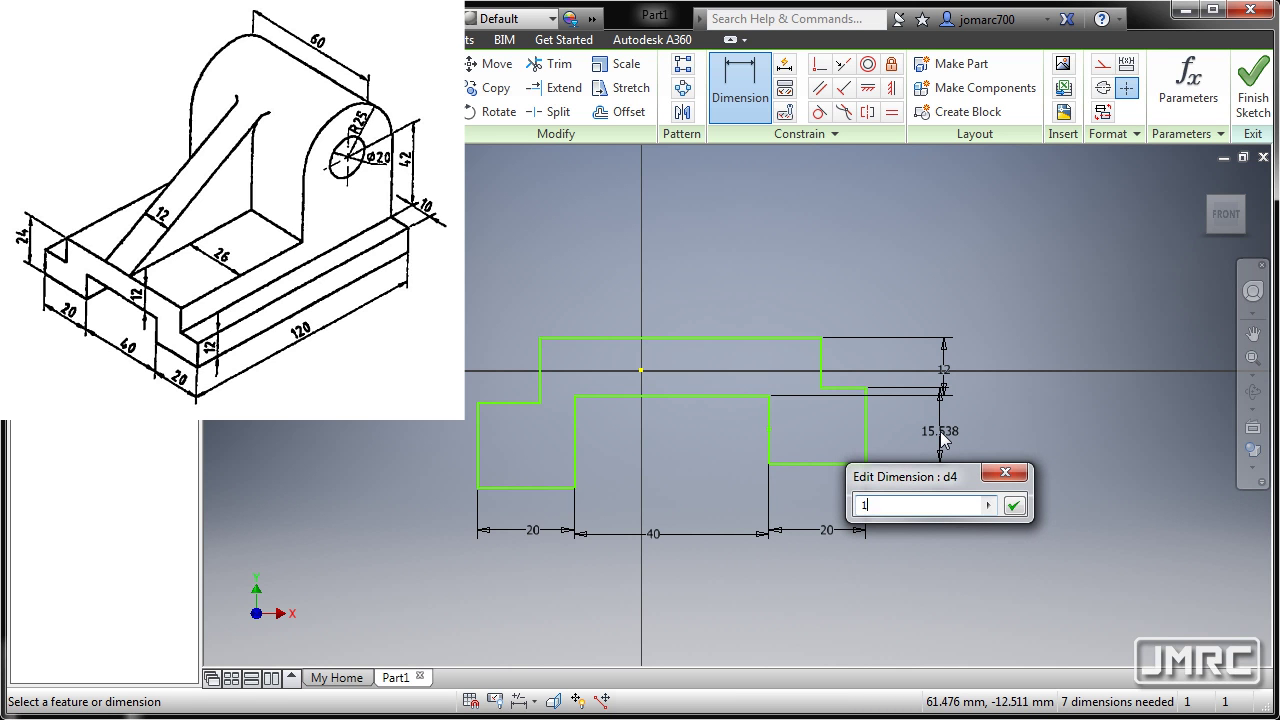
{"action": "key", "text": "Return"}
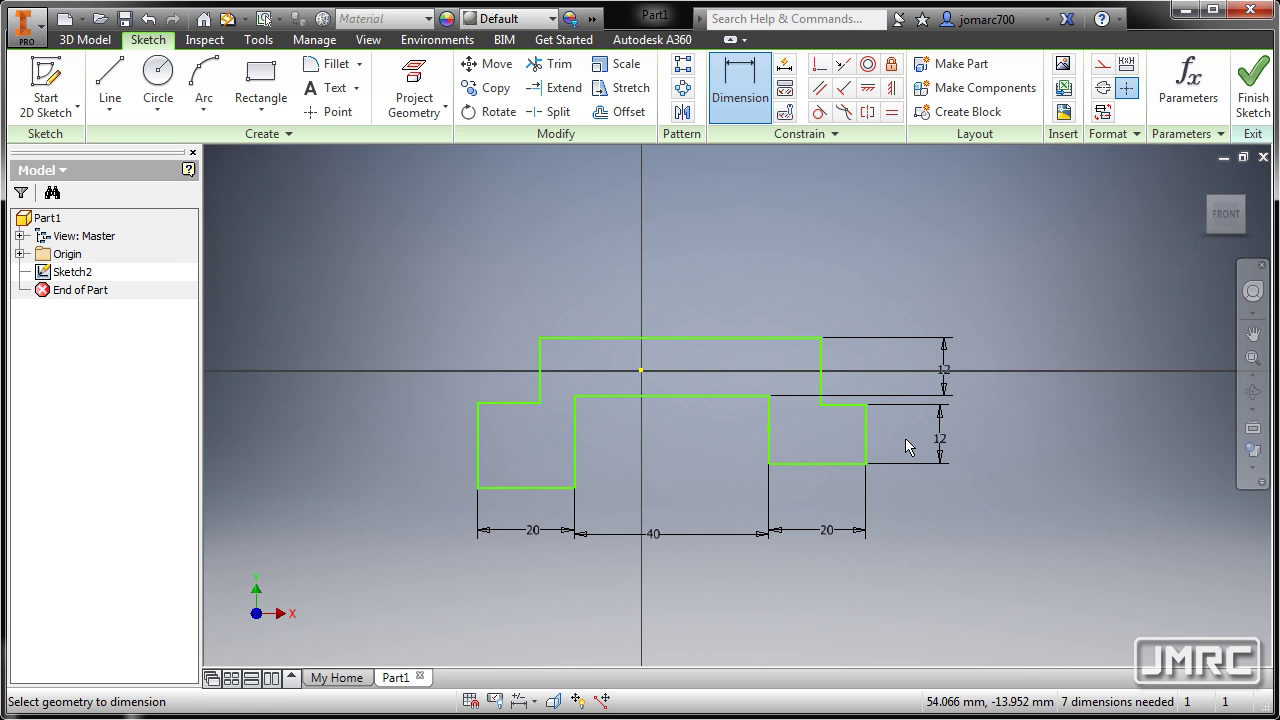
{"action": "key", "text": "Escape"}
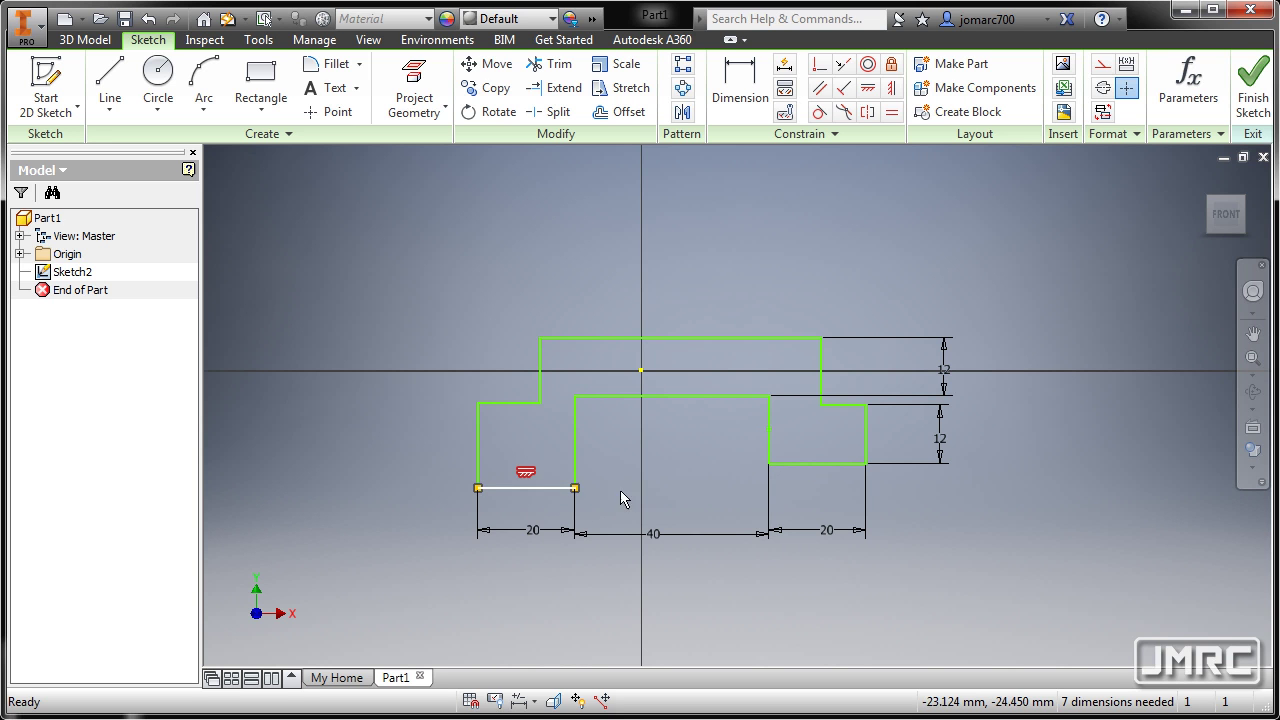
- Apply a collinear constraint between the bottom edges of the left and right feet
{"action": "left_click", "coordinate": [562, 489]}
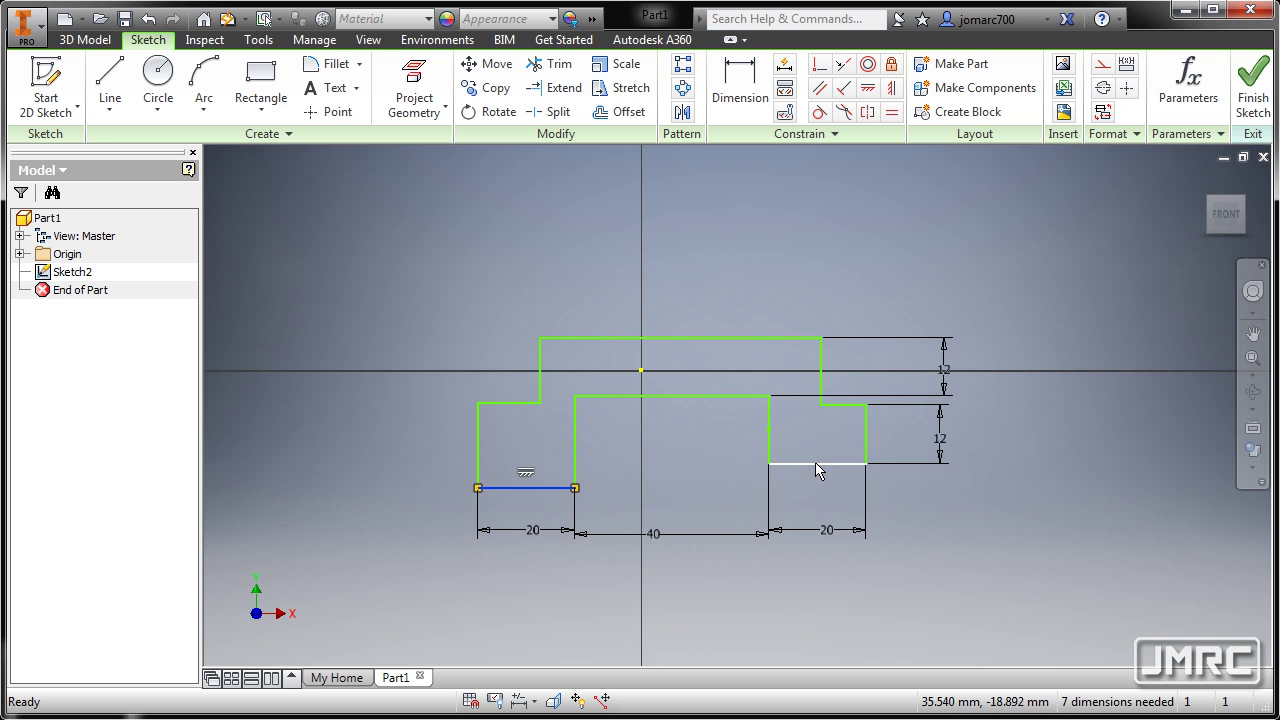
{"action": "left_click", "coordinate": [815, 464], "text": "ctrl"}
{"action": "right_click", "coordinate": [662, 454]}
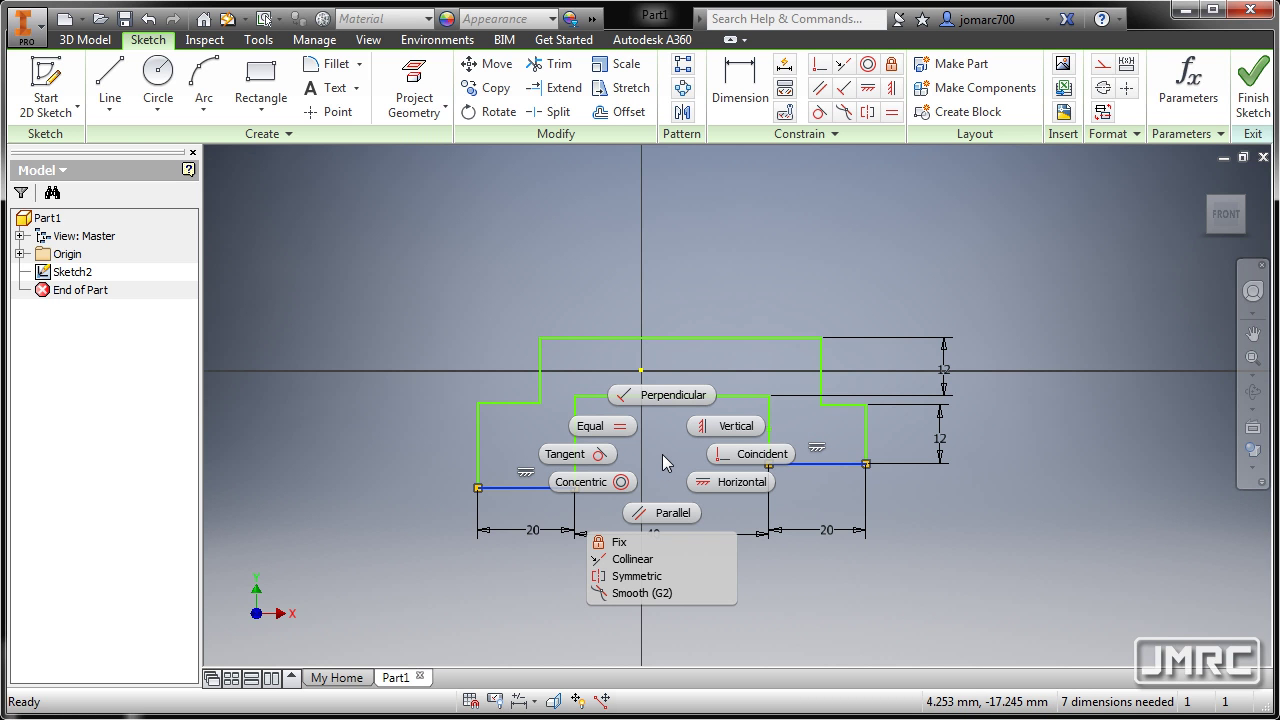
{"action": "left_click", "coordinate": [648, 559]}
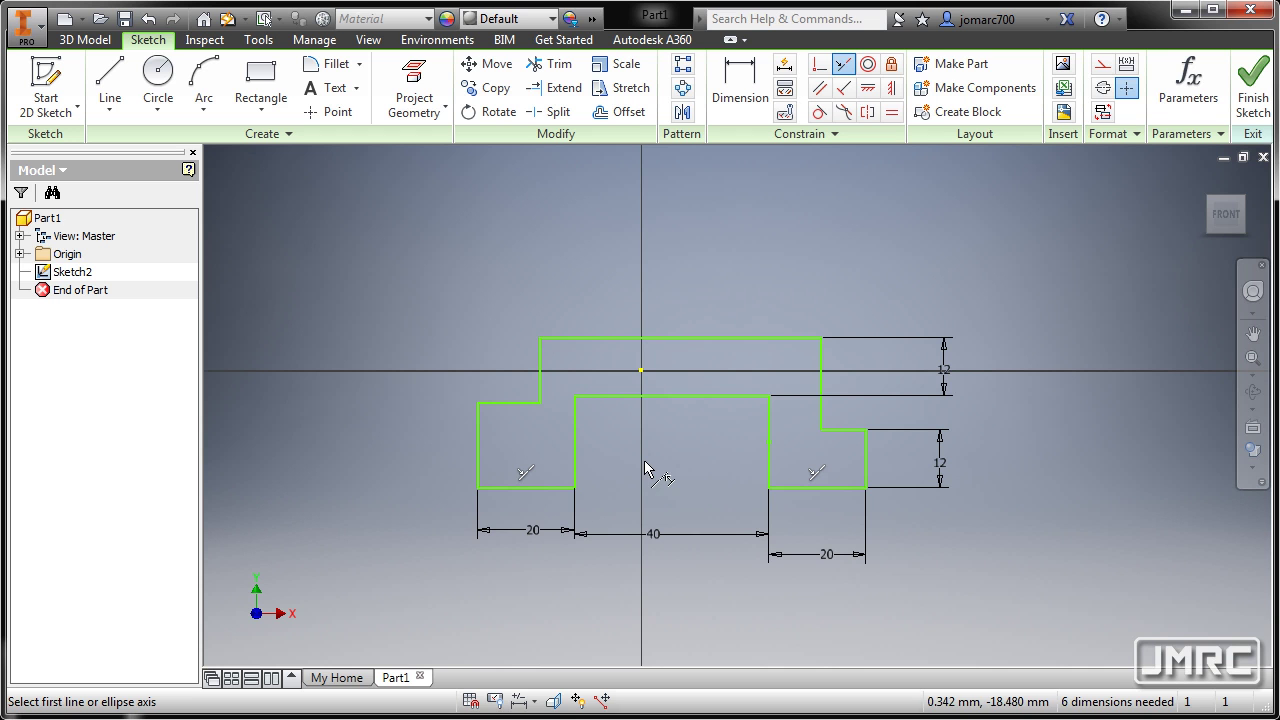
- Make the left and right shoulder edges collinear
{"action": "left_click", "coordinate": [495, 404]}
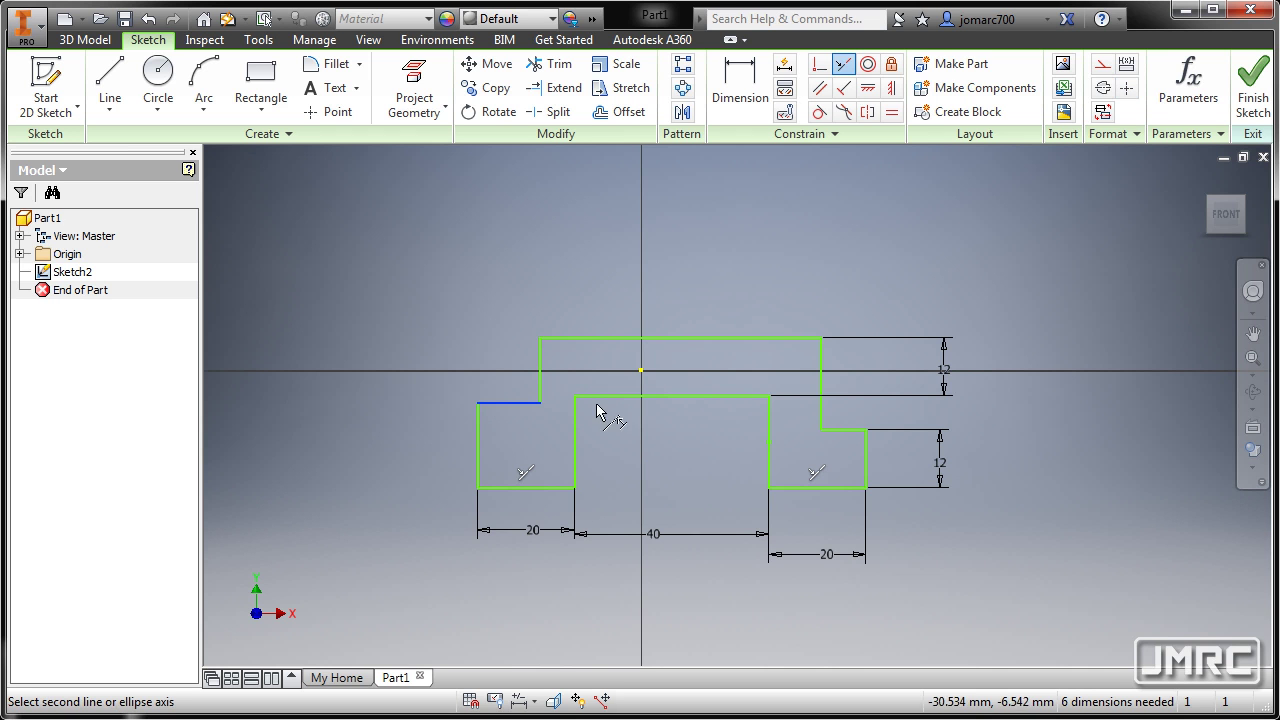
{"action": "left_click", "coordinate": [849, 431]}
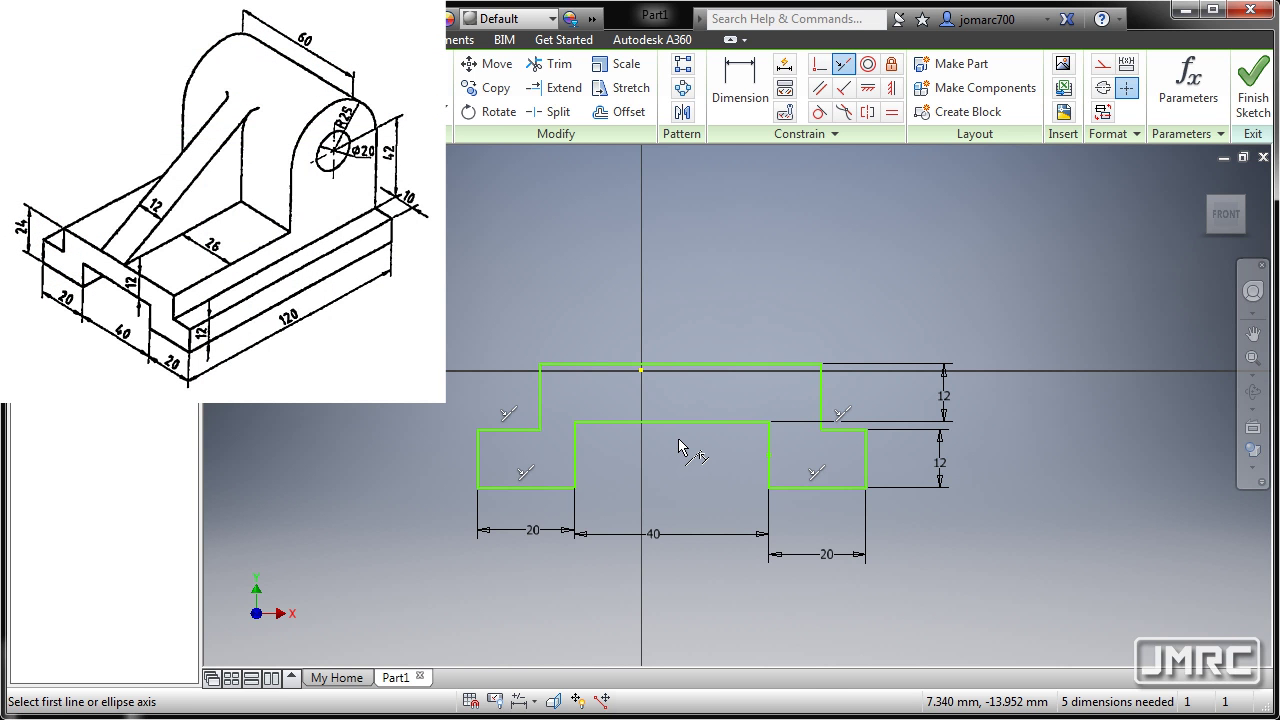
{"action": "key", "text": "Escape"}
- Dimension the overall height from the top edge to the left foot's bottom edge as 24 mm
{"action": "key", "text": "d"}
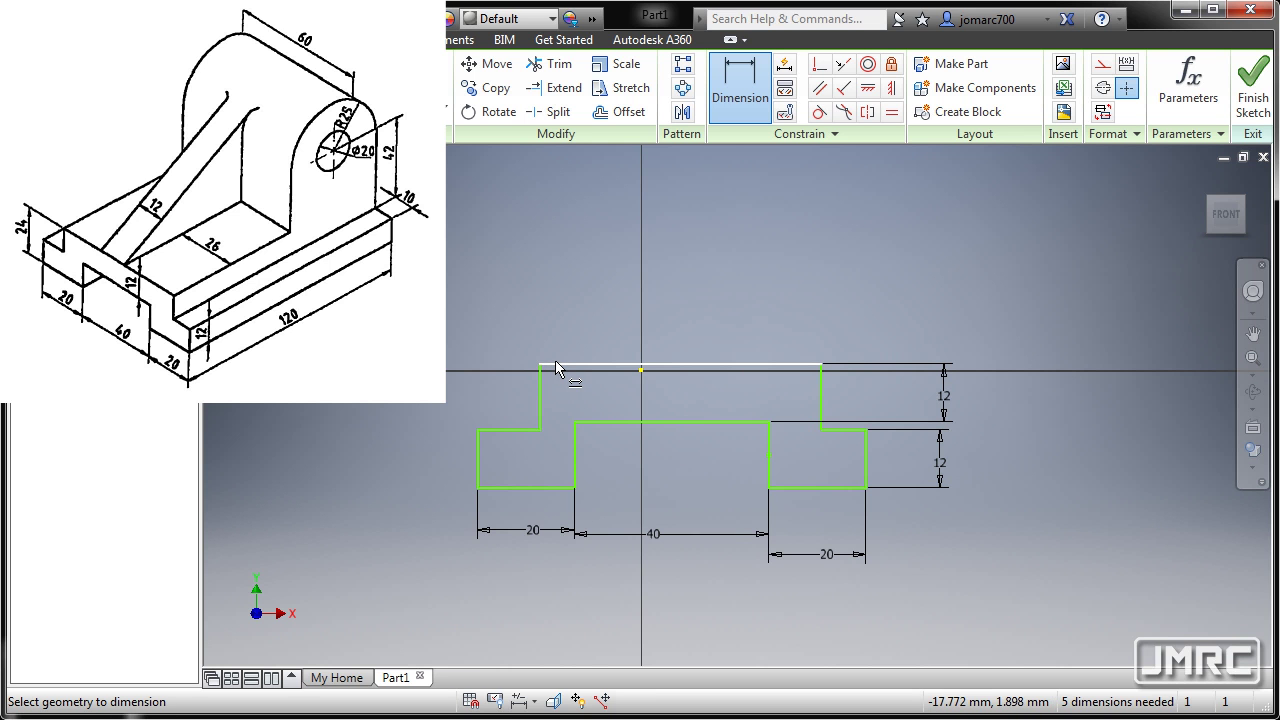
{"action": "left_click", "coordinate": [556, 364]}
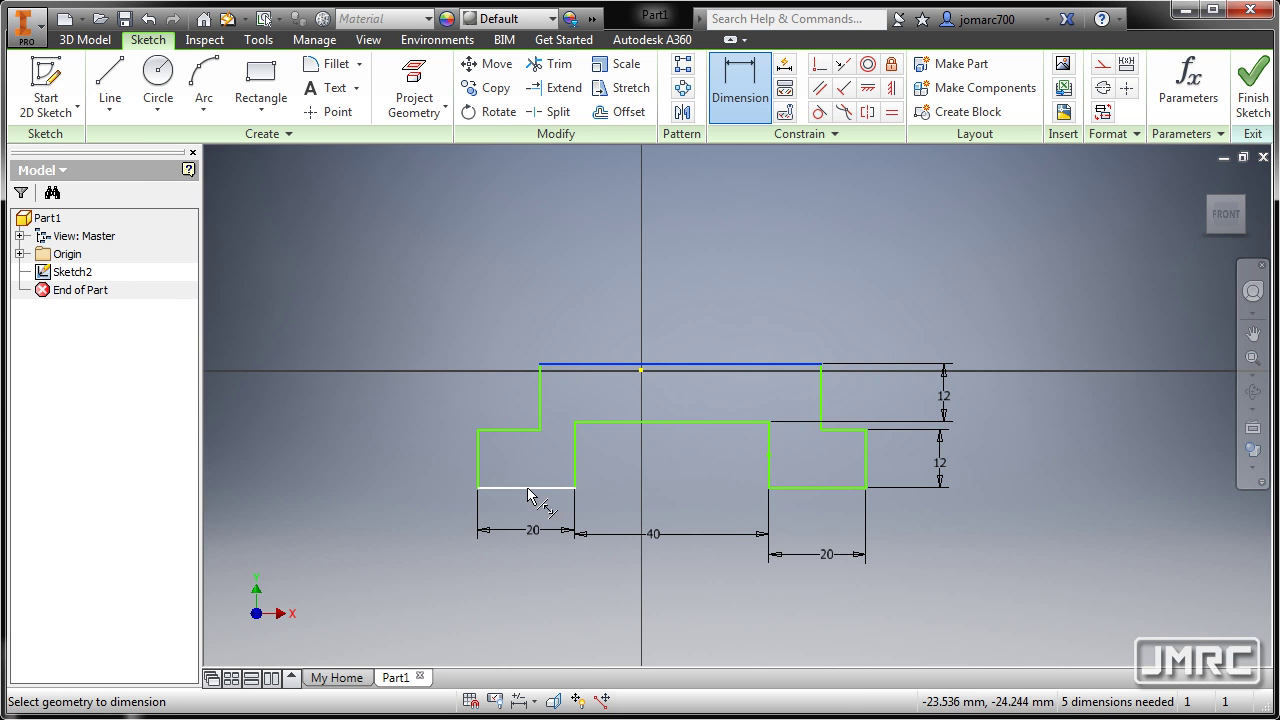
{"action": "left_click", "coordinate": [530, 490]}
{"action": "left_click", "coordinate": [420, 425]}
{"action": "type", "text": "24"}
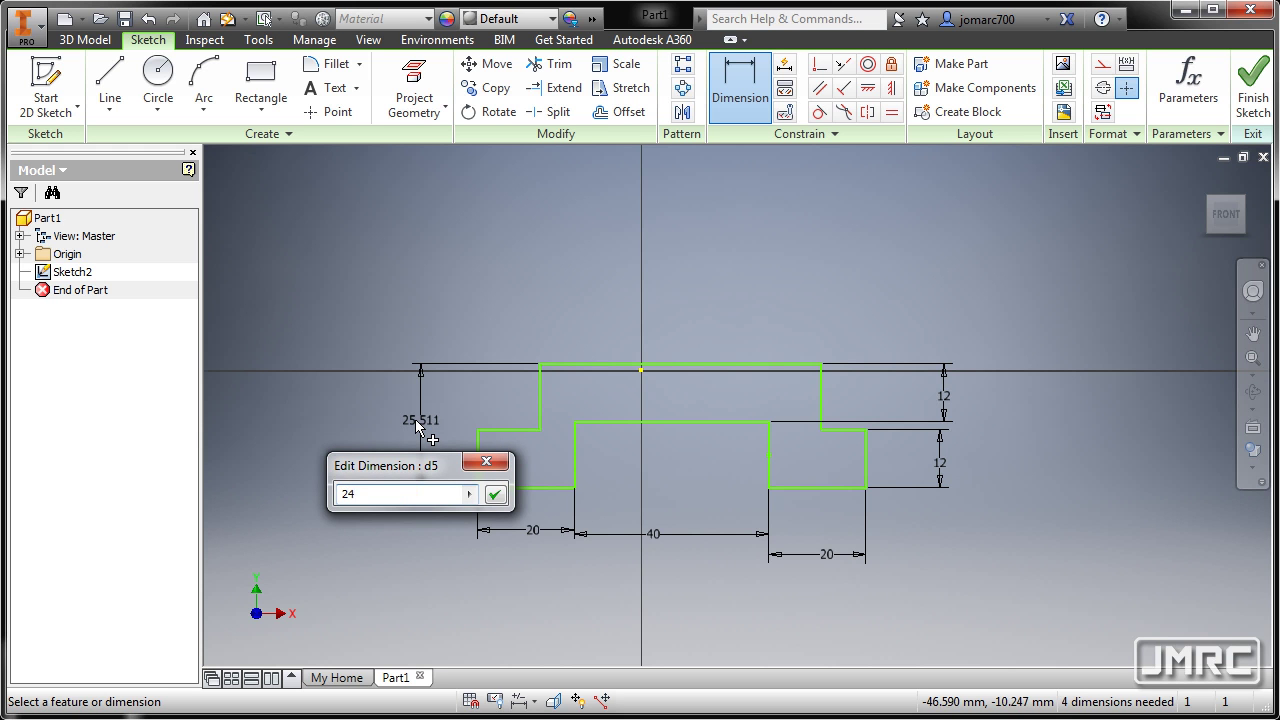
{"action": "key", "text": "Return"}
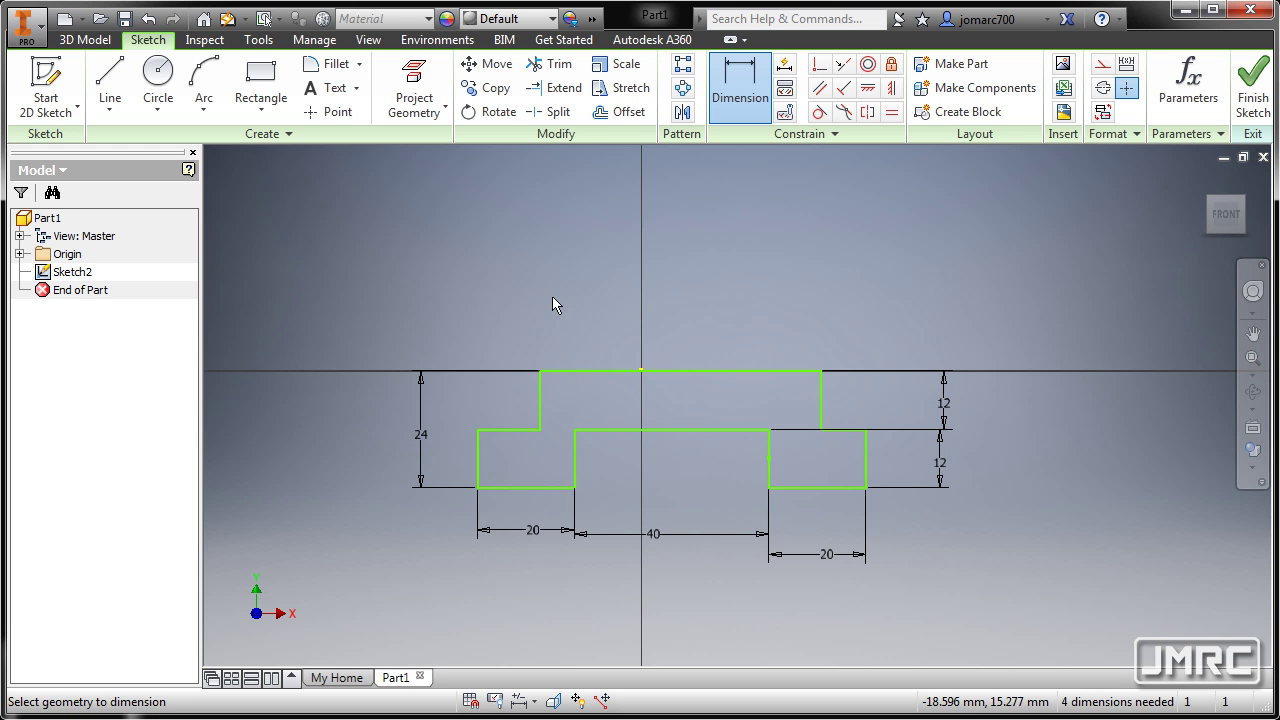
- Shift the recess's upper-left corner and the profile's top edge slightly to test the sketch's remaining freedom of movement
{"action": "key", "text": "Escape"}
{"action": "left_click_drag", "start_coordinate": [576, 433], "coordinate": [584, 432]}
{"action": "left_click_drag", "start_coordinate": [563, 374], "coordinate": [555, 377]}
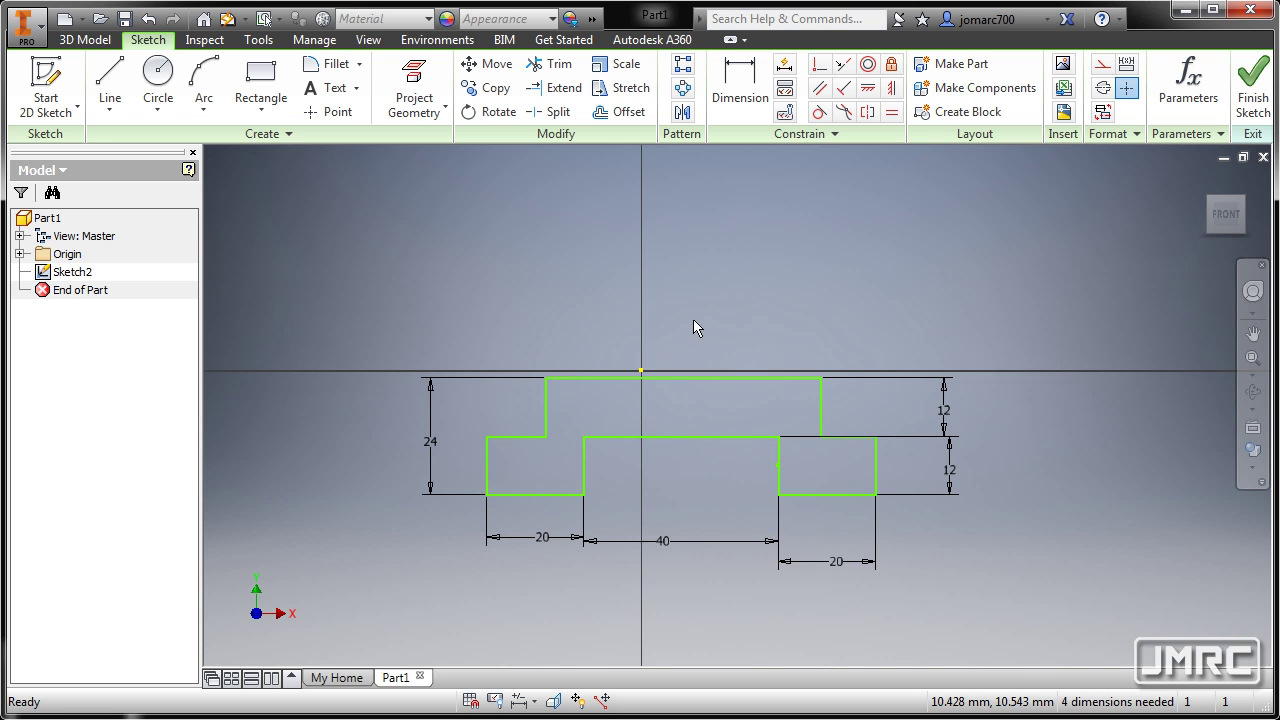
- Apply a vertical constraint between the midpoint of the profile's top edge and the midpoint of the recess's top edge
{"action": "left_click", "coordinate": [892, 95]}
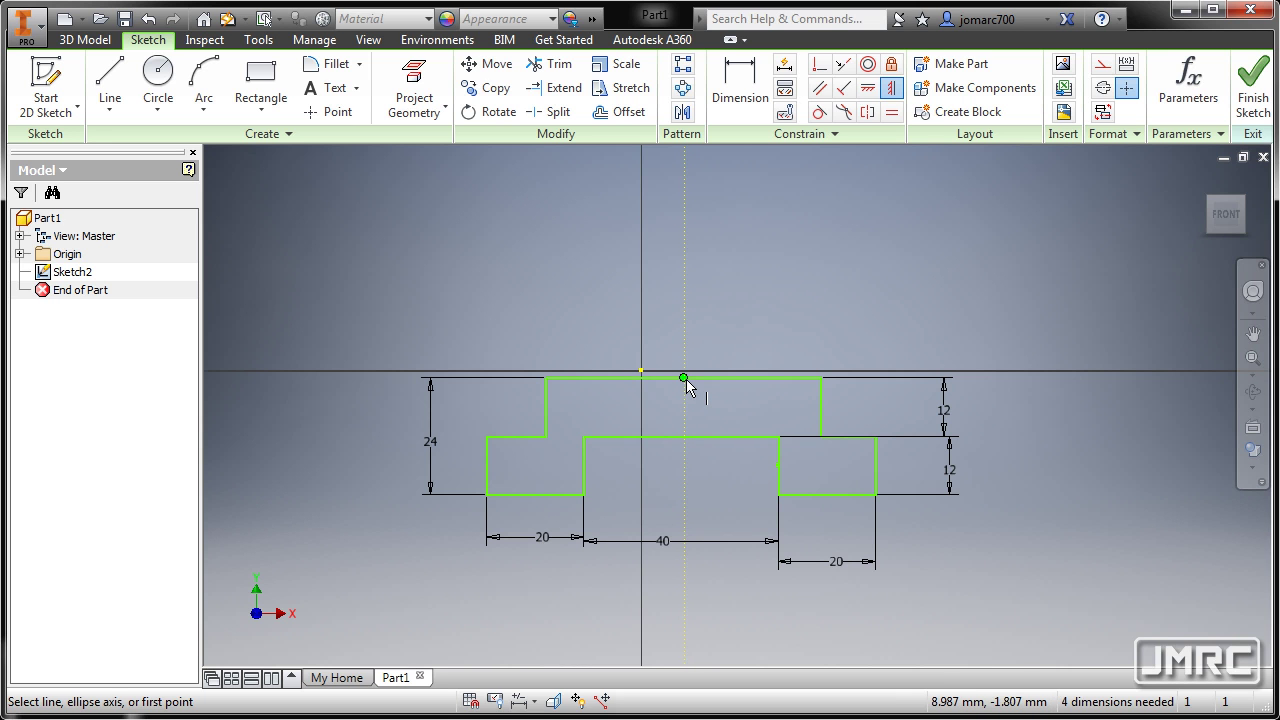
{"action": "mouse_move", "coordinate": [687, 387]}
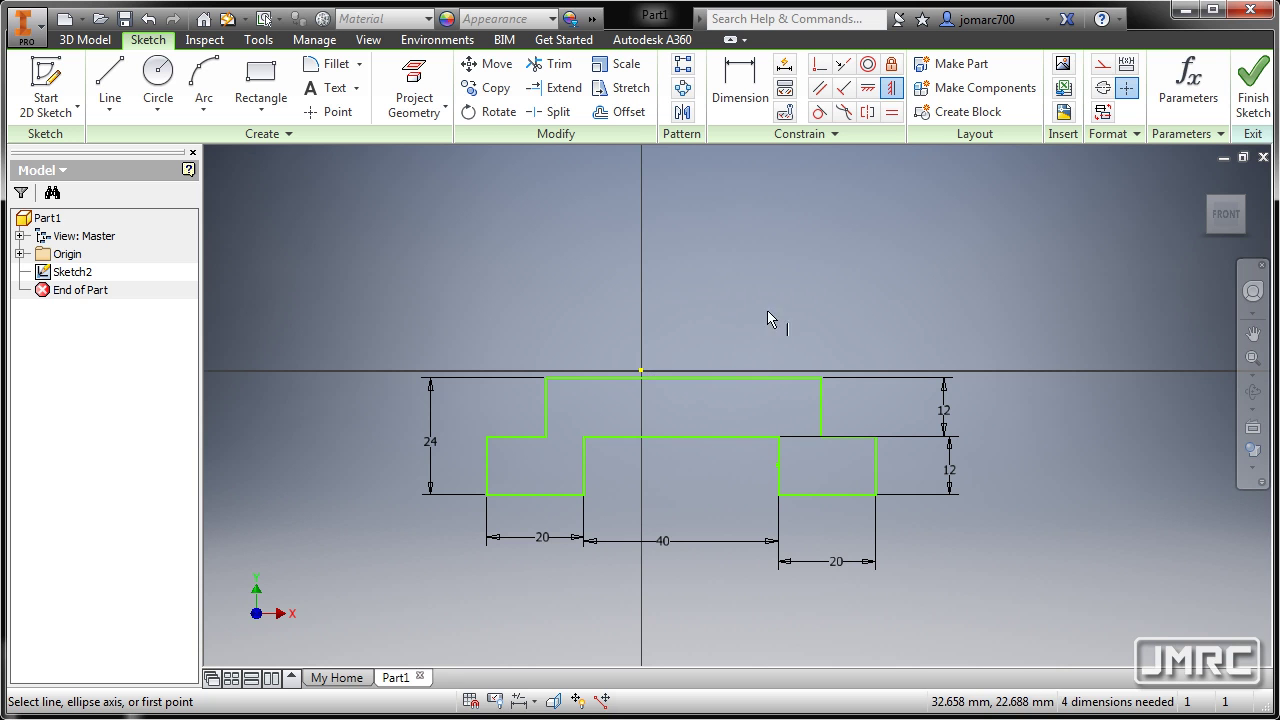
{"action": "left_click", "coordinate": [684, 379]}
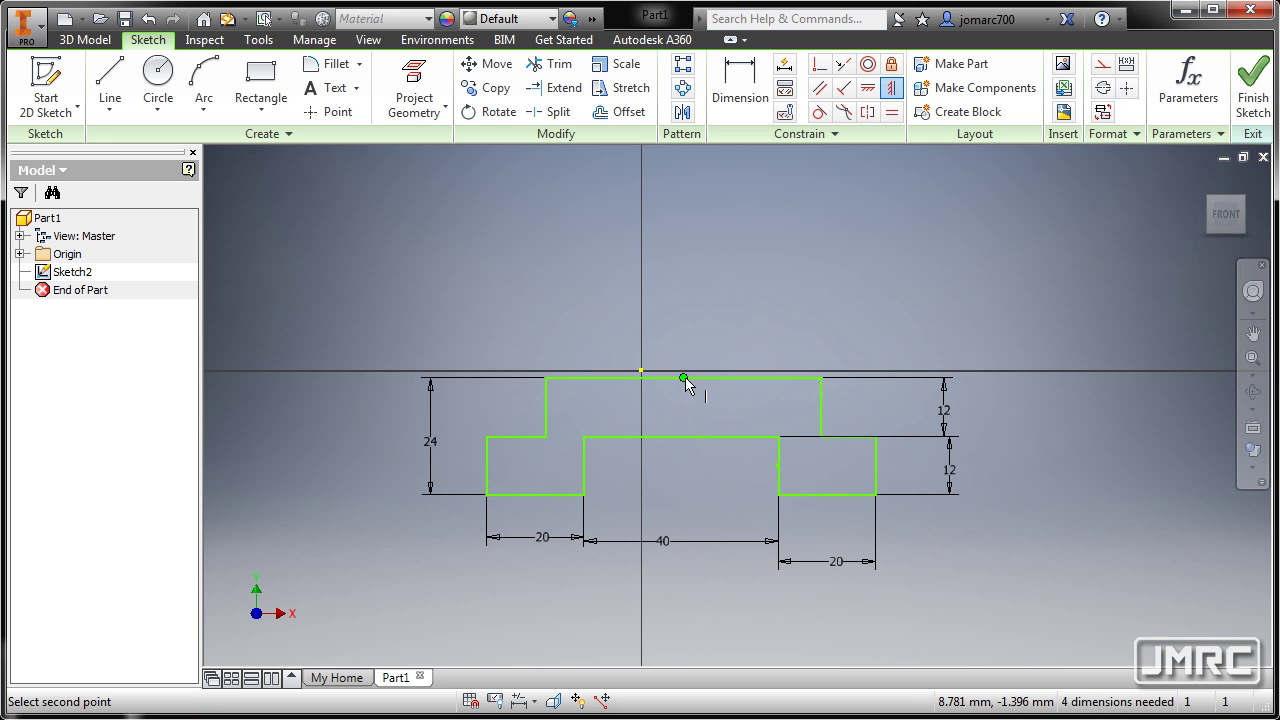
{"action": "left_click", "coordinate": [681, 437]}
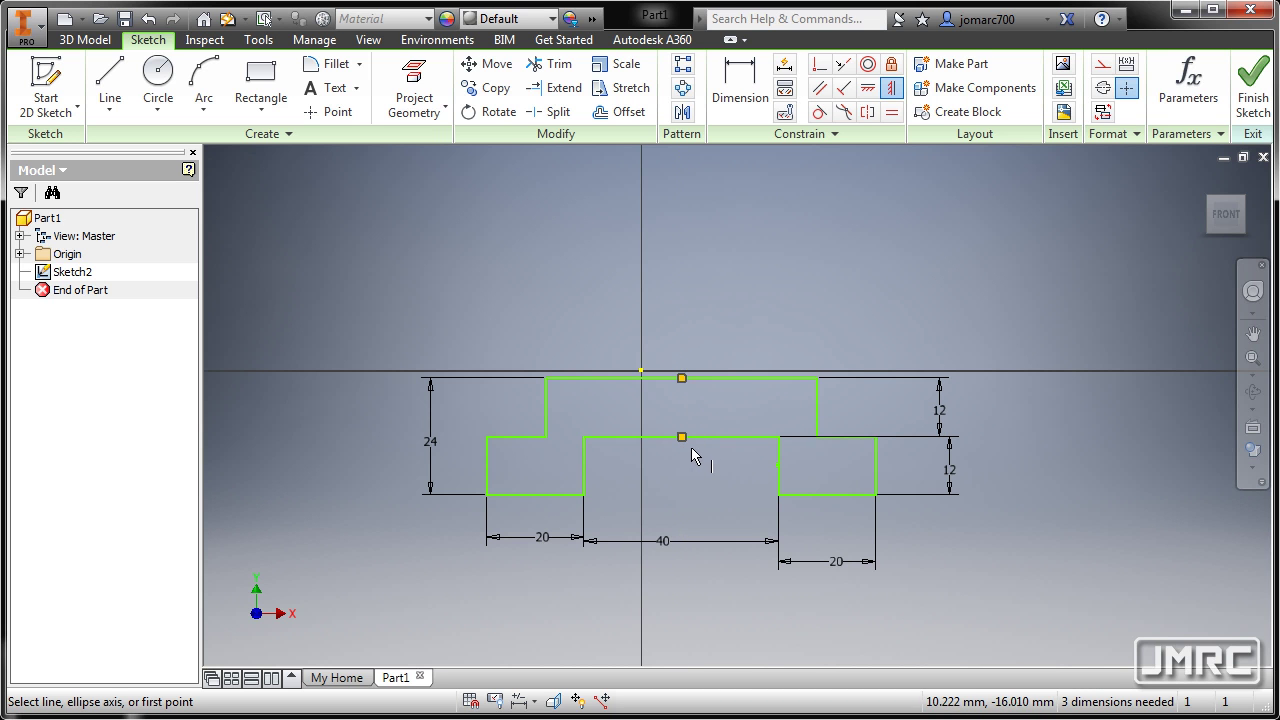
{"action": "key", "text": "Escape"}
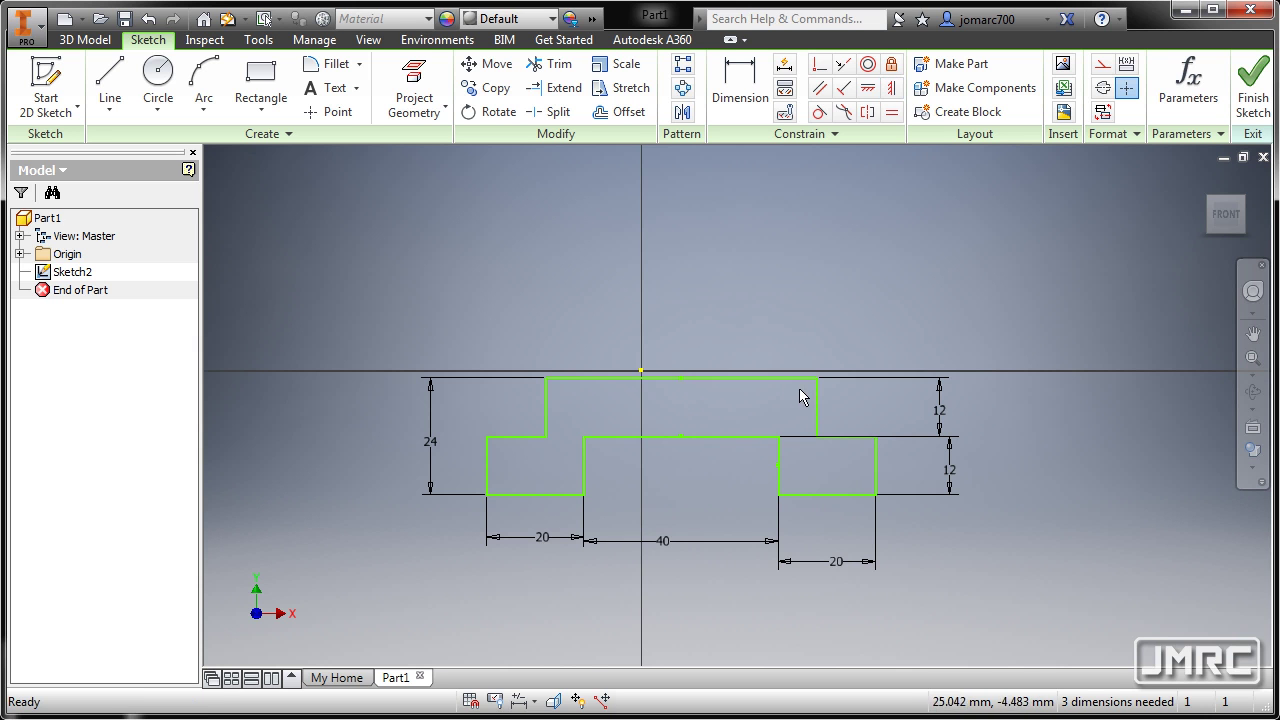
- Nudge the upper-right corner of the profile, and dimension the width of the upper block as 60 mm
{"action": "mouse_move", "coordinate": [817, 379]}
{"action": "left_mouse_down"}
{"action": "mouse_move", "coordinate": [690, 372]}
{"action": "mouse_move", "coordinate": [813, 370]}
{"action": "left_mouse_up"}
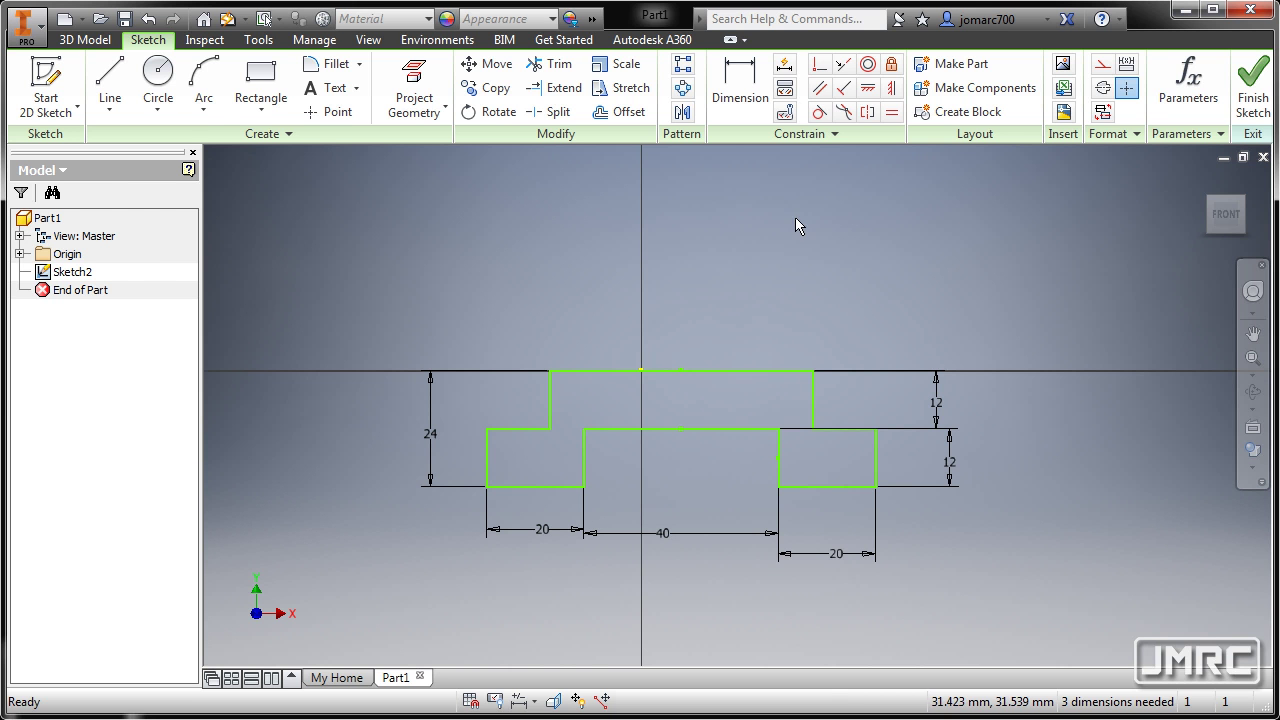
{"action": "key", "text": "d"}
{"action": "left_click", "coordinate": [551, 407]}
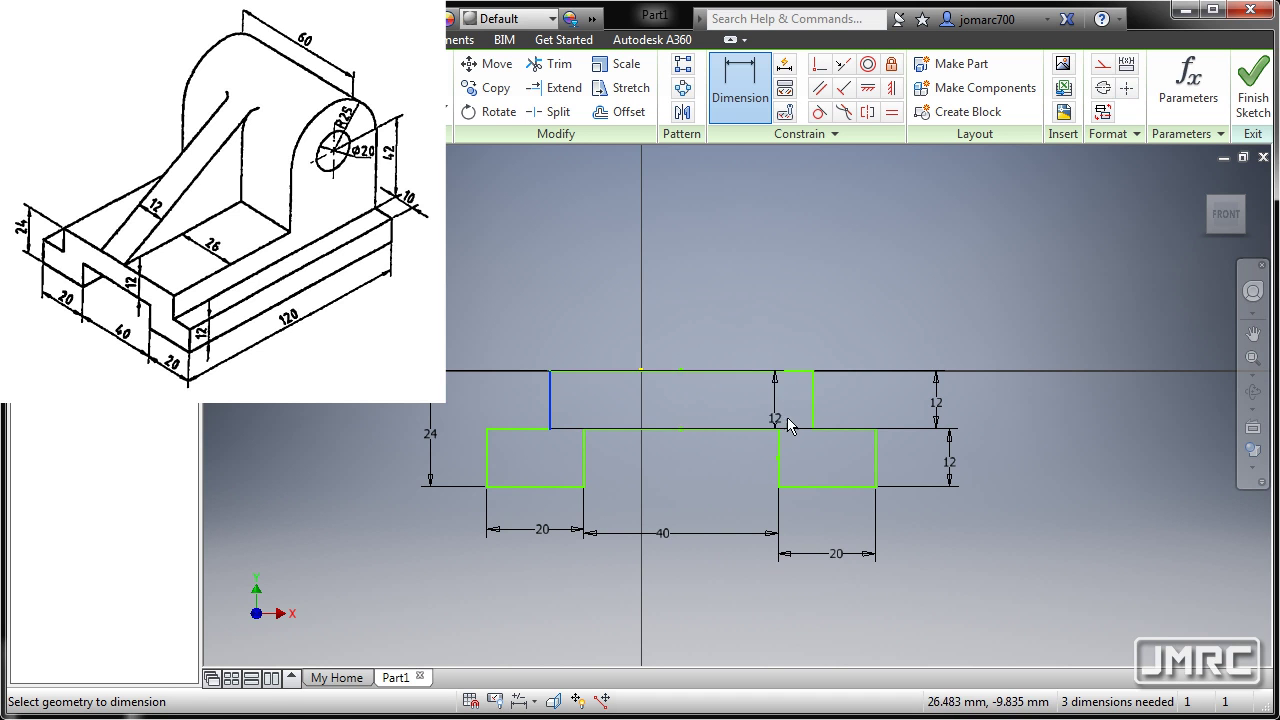
{"action": "left_click", "coordinate": [813, 415]}
{"action": "left_click", "coordinate": [669, 301]}
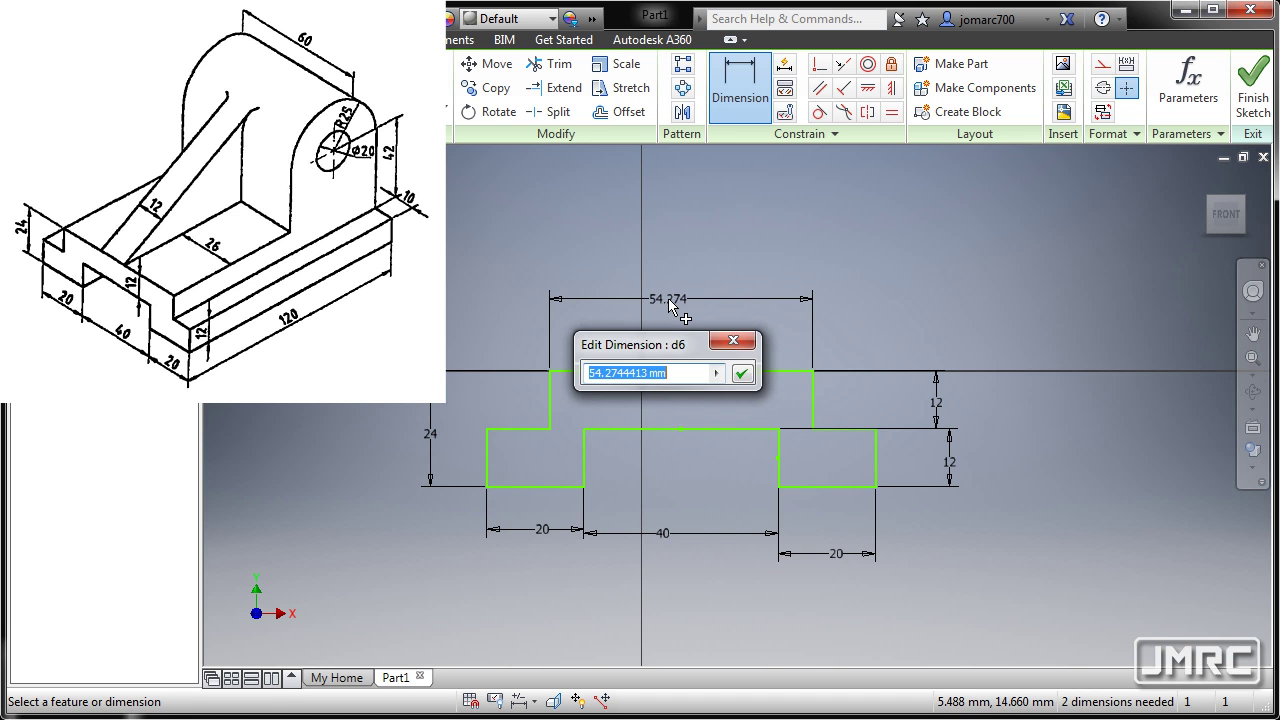
{"action": "type", "text": "60"}
{"action": "key", "text": "Return"}
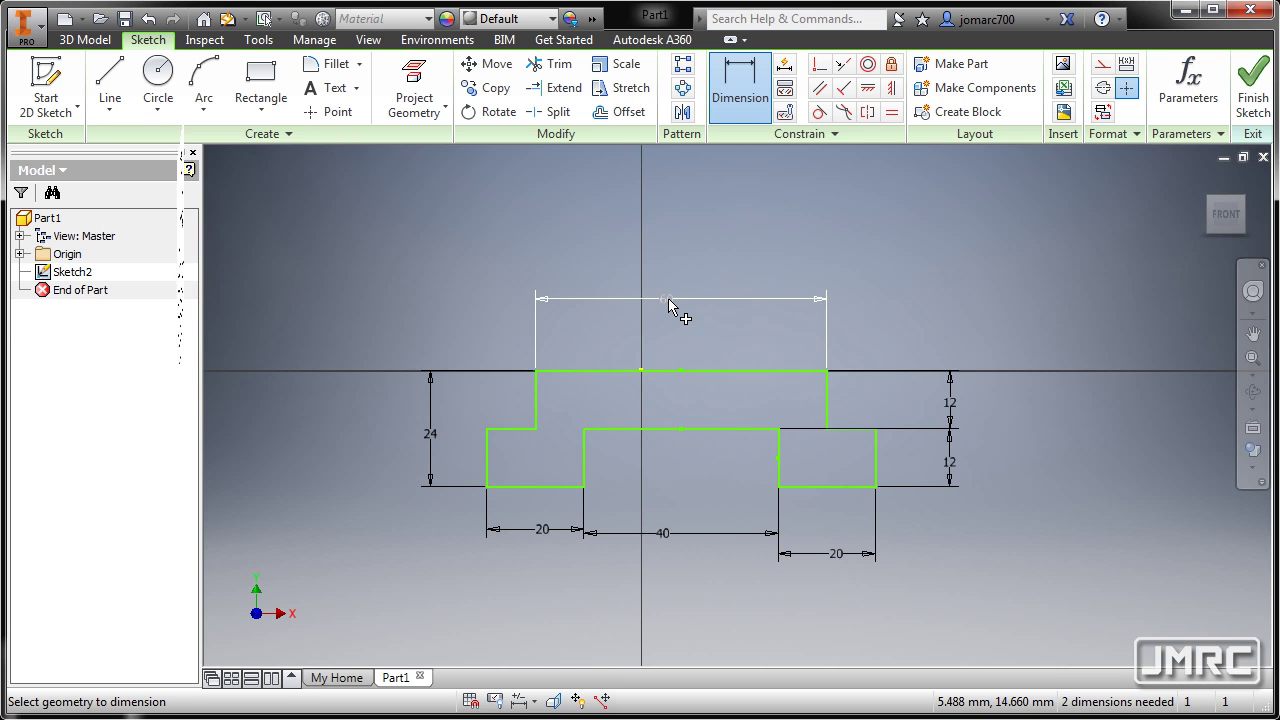
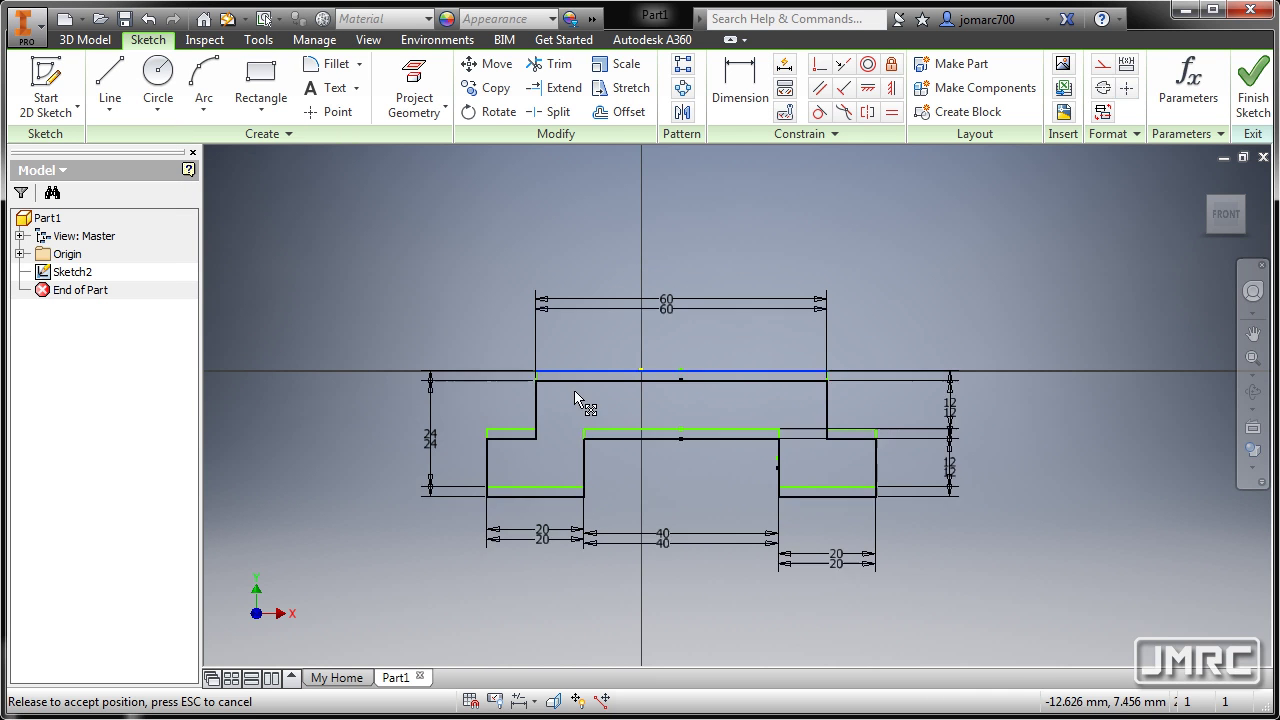
- Move the profile above the origin and apply a vertical constraint between the midpoint of the recess's top edge and the origin
{"action": "left_click_drag", "start_coordinate": [876, 460], "coordinate": [864, 327]}
{"action": "scroll", "coordinate": [694, 400], "scroll_direction": "up", "scroll_amount": 5}
{"action": "middle_click_drag", "start_coordinate": [668, 367], "coordinate": [666, 441]}
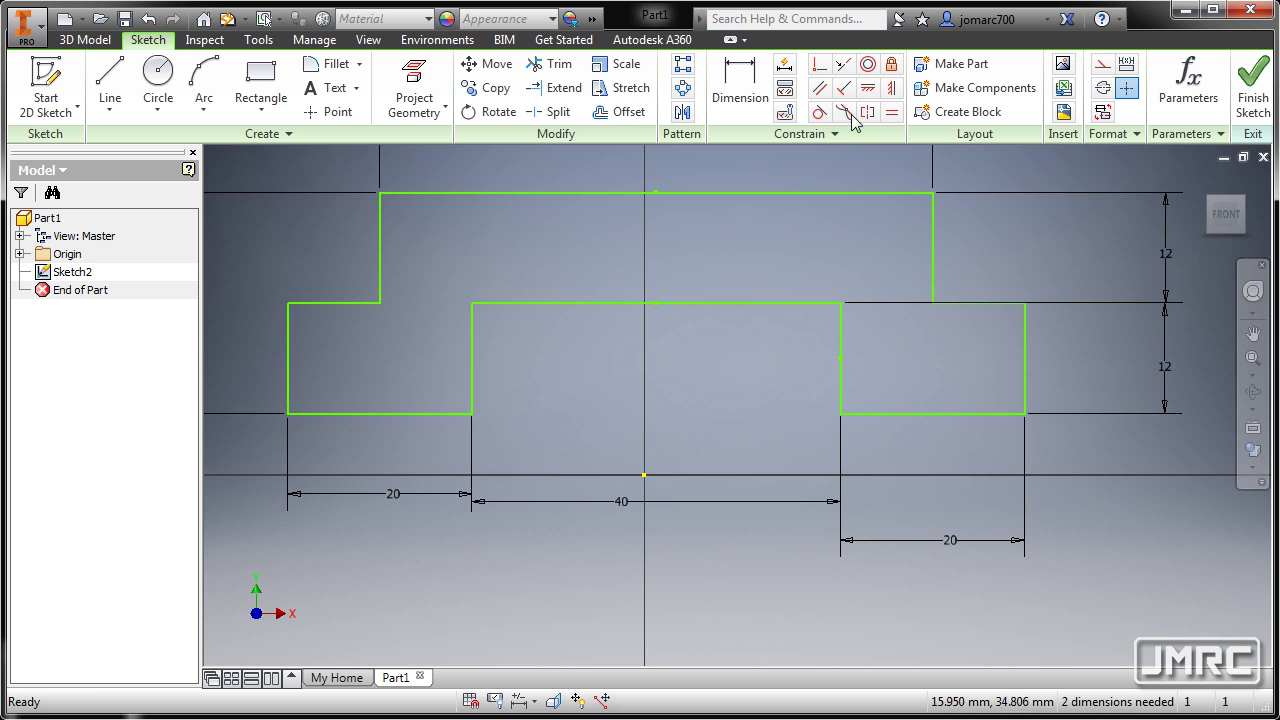
{"action": "left_click", "coordinate": [891, 88]}
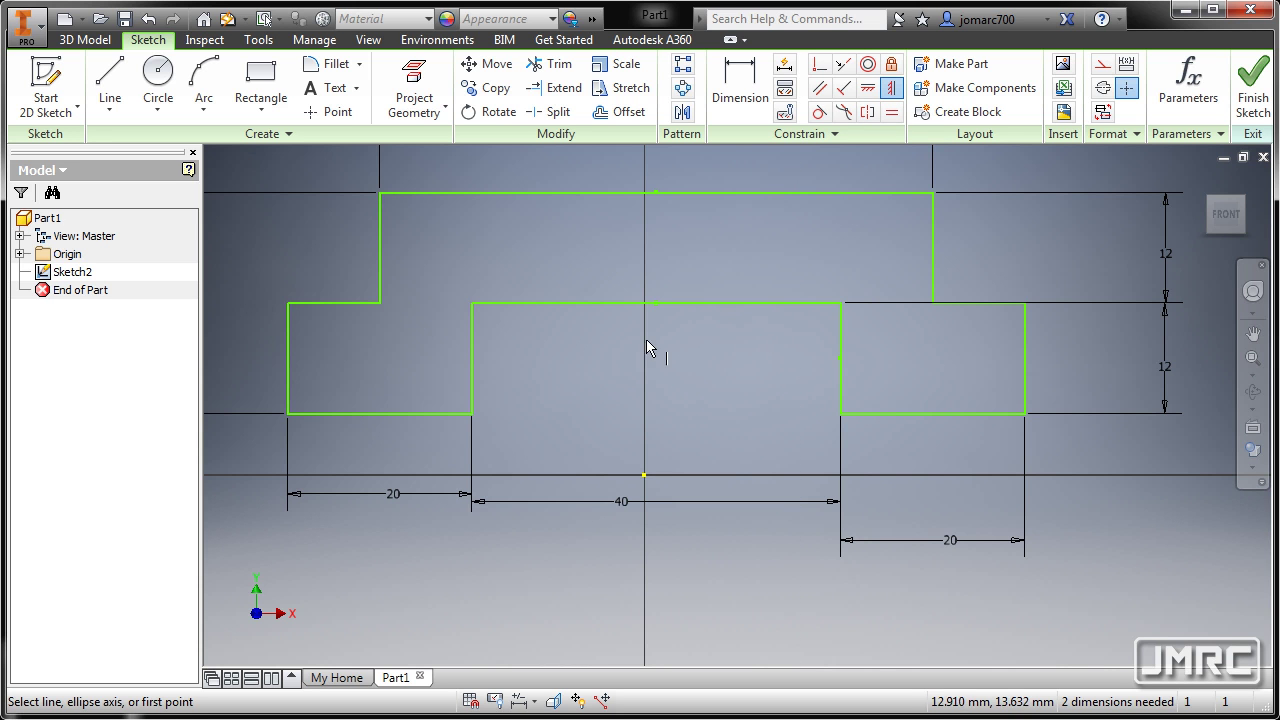
{"action": "left_click", "coordinate": [655, 304]}
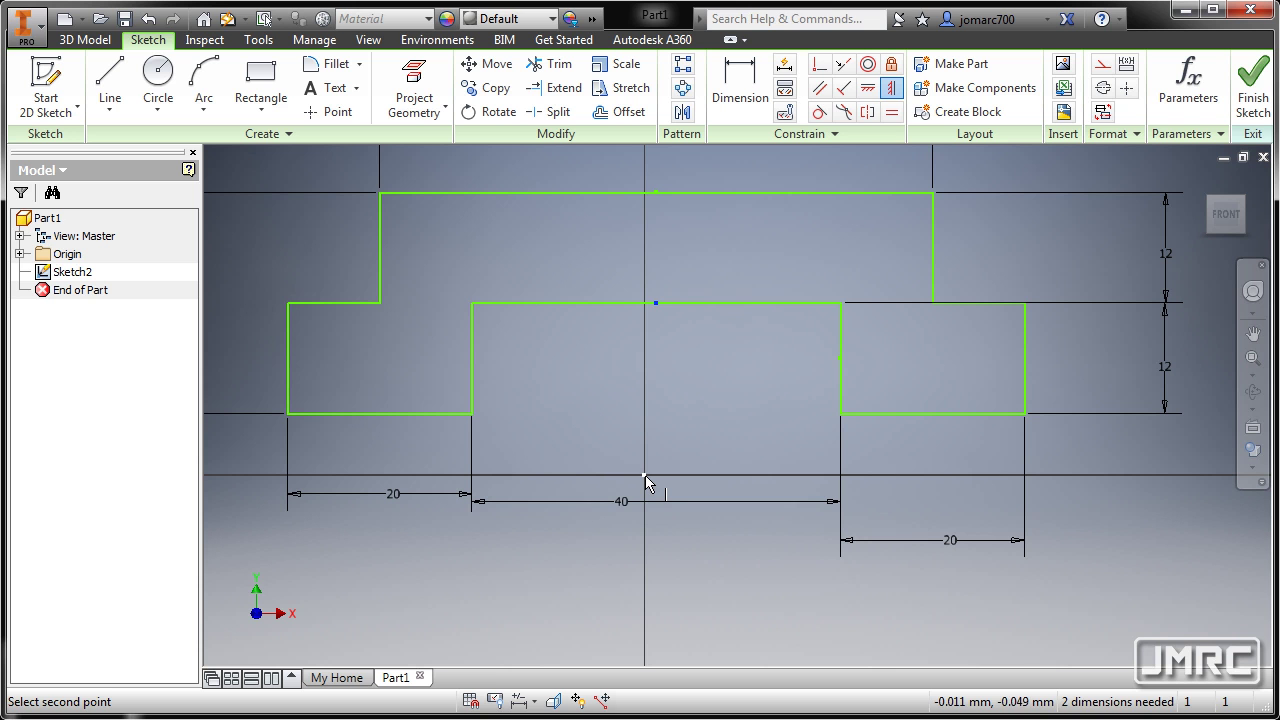
{"action": "left_click", "coordinate": [644, 477]}
{"action": "scroll", "coordinate": [653, 392], "scroll_direction": "down", "scroll_amount": 5}
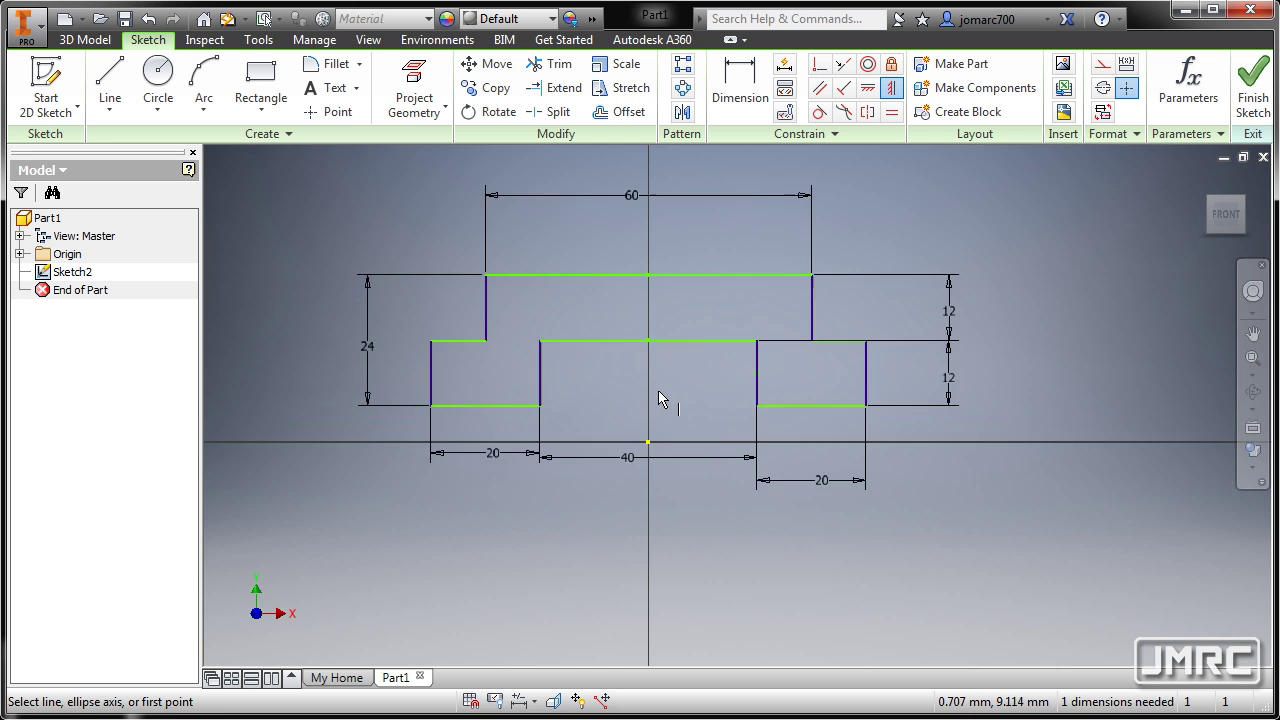
{"action": "scroll", "coordinate": [656, 402], "scroll_direction": "up", "scroll_amount": 3}
{"action": "middle_click_drag", "start_coordinate": [656, 400], "coordinate": [662, 398]}
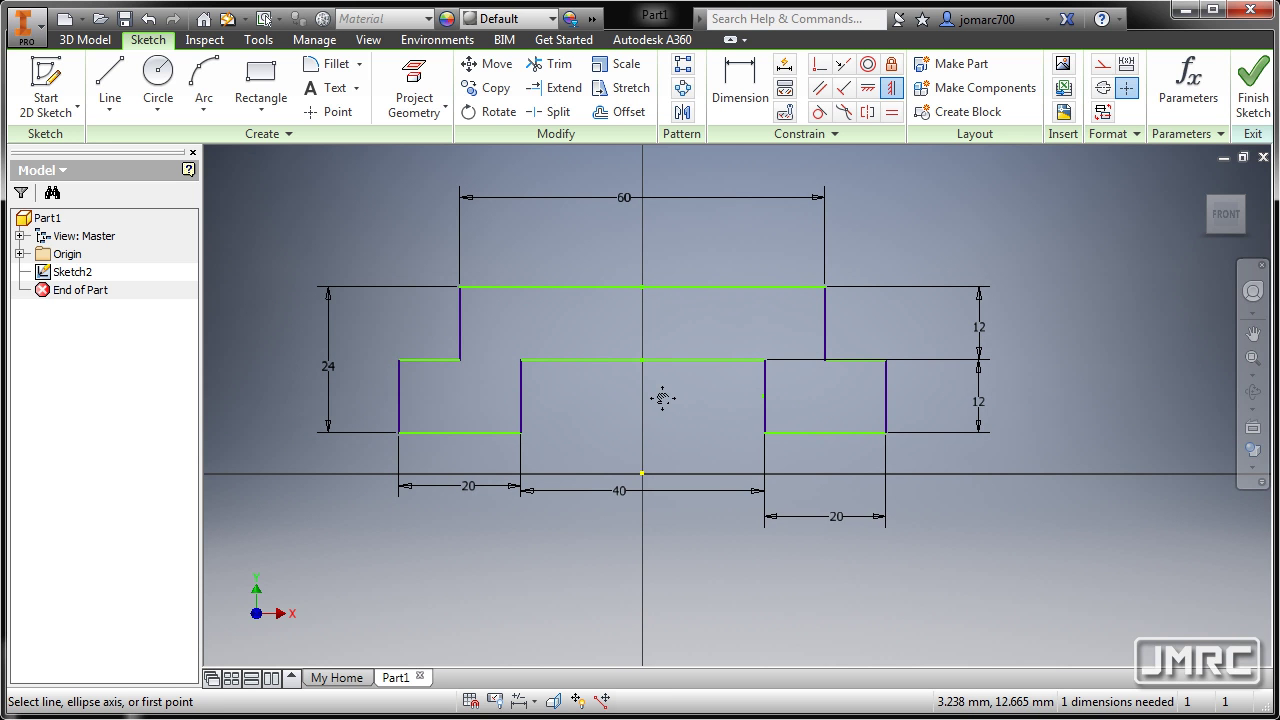
{"action": "key", "text": "Escape"}
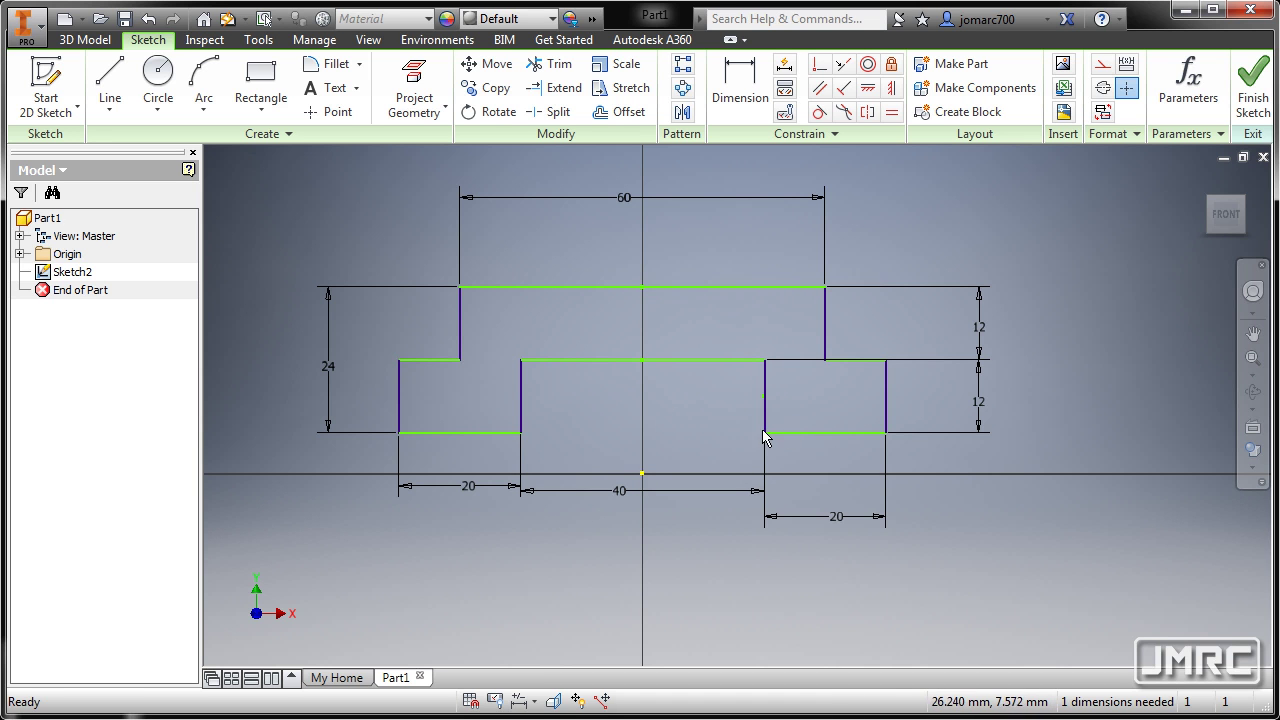
- Apply a horizontal constraint between the left foot's lower inner corner and the origin
{"action": "left_click", "coordinate": [870, 89]}
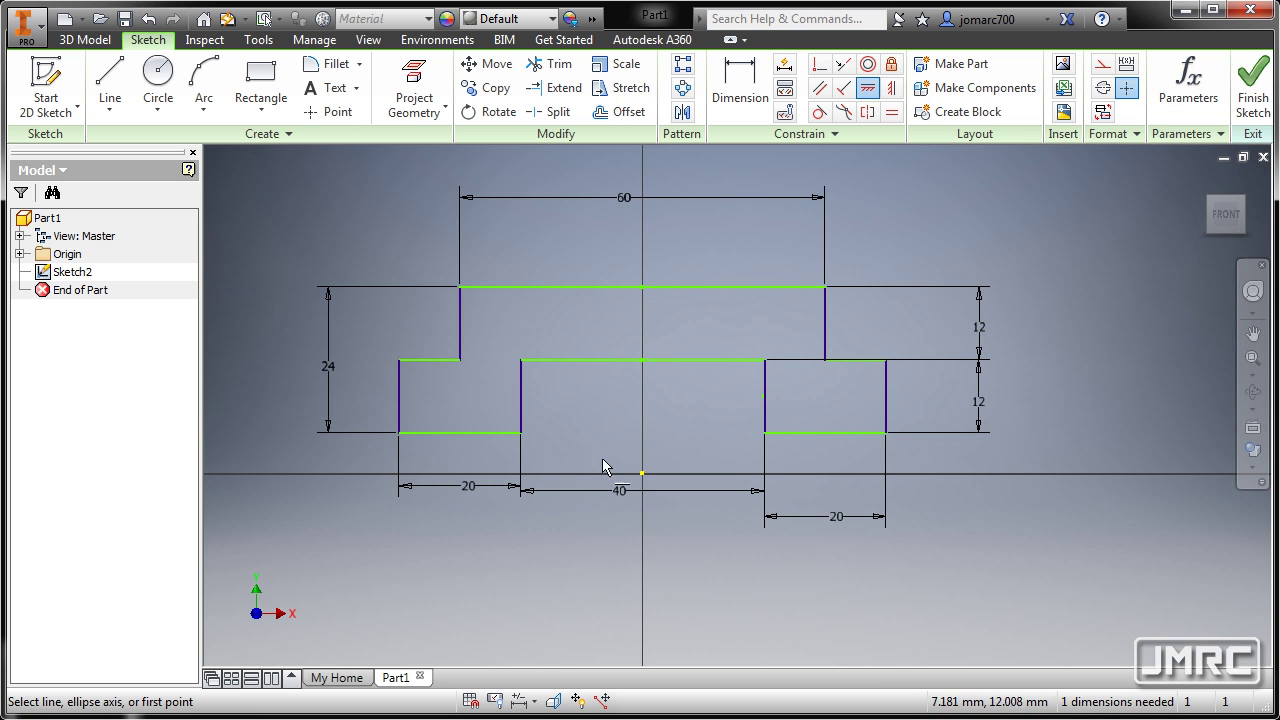
{"action": "left_click", "coordinate": [522, 432]}
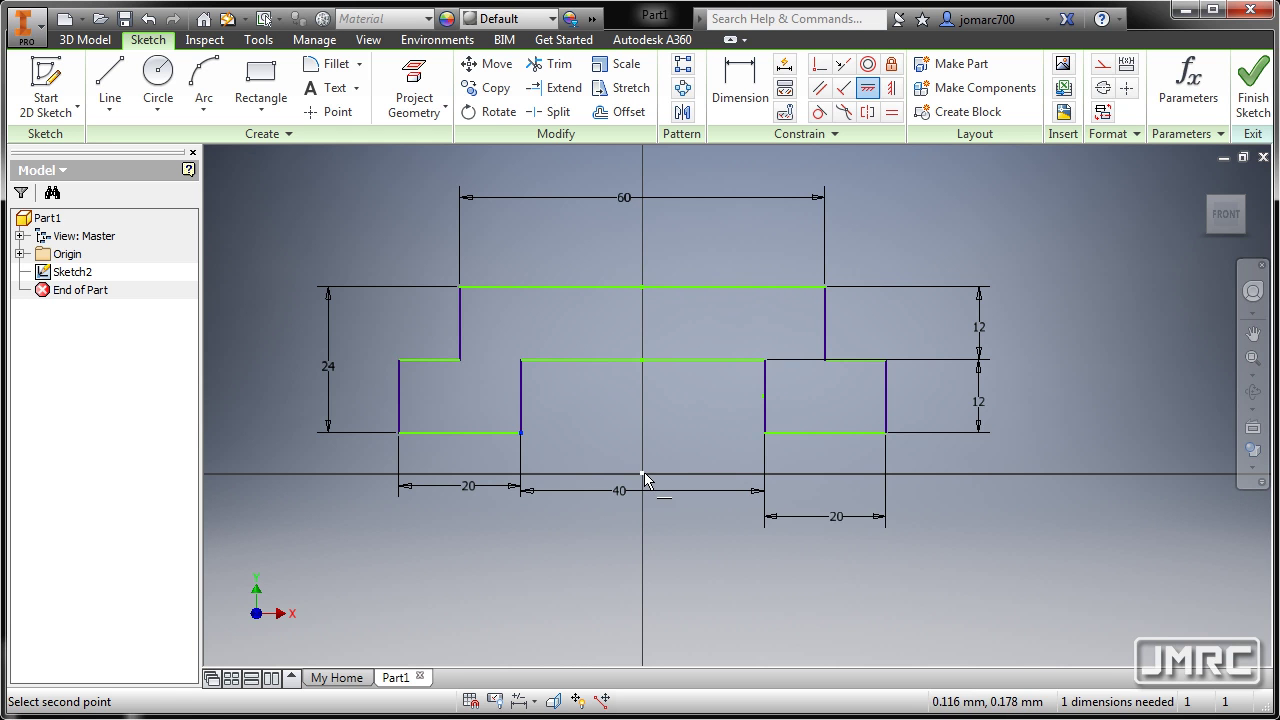
{"action": "left_click", "coordinate": [643, 472]}
{"action": "key", "text": "Escape"}
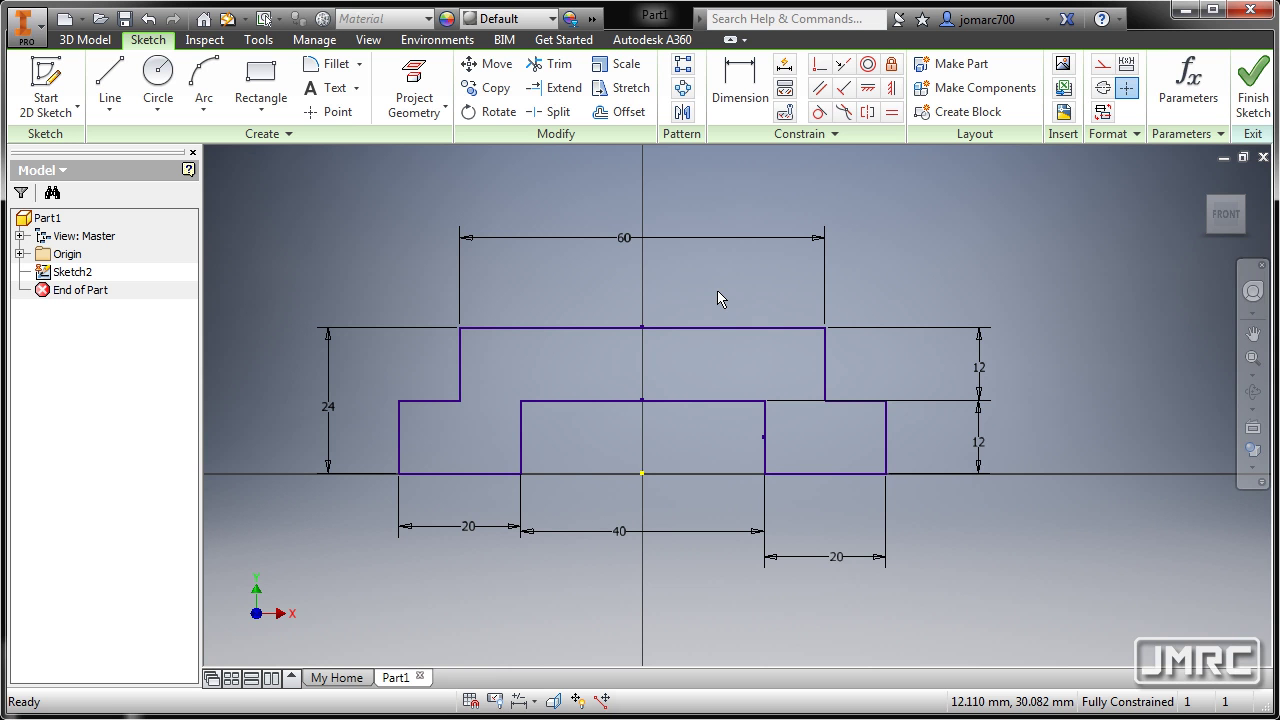
- Extrude the base profile 120 mm as a solid, directed backward behind the sketch plane
{"action": "key", "text": "e"}
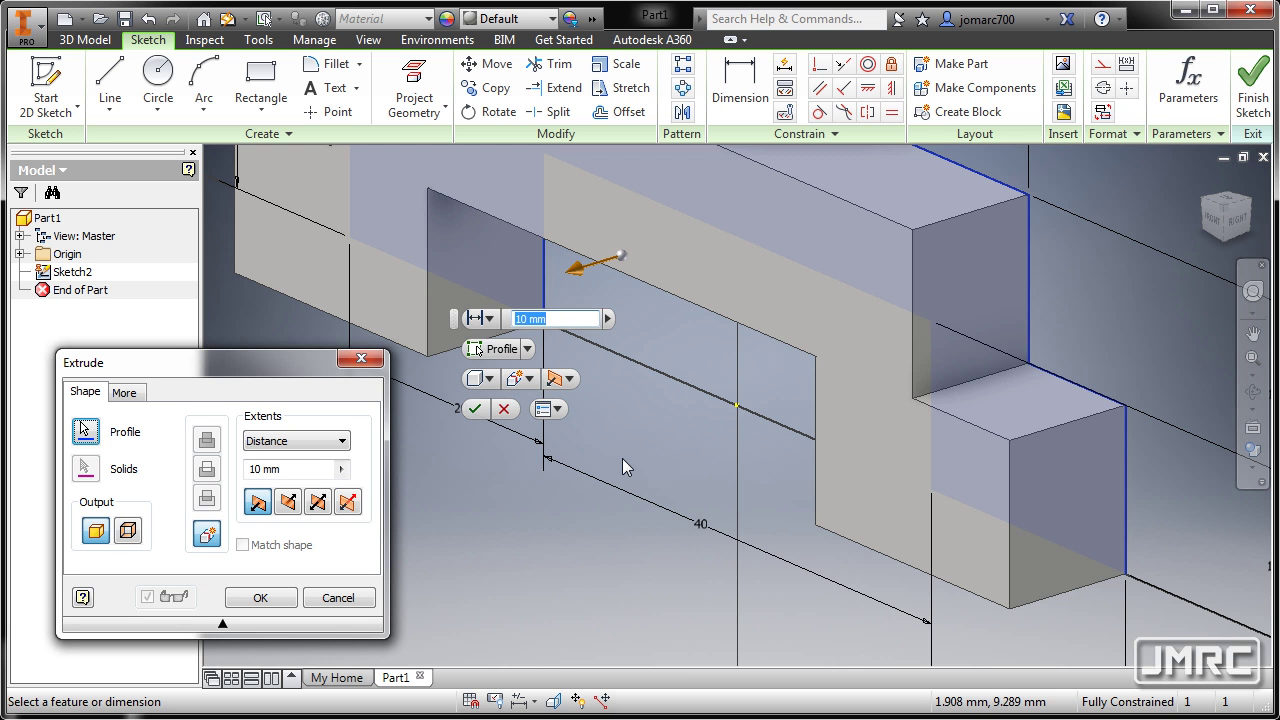
{"action": "scroll", "coordinate": [706, 303], "scroll_direction": "up", "scroll_amount": 2}
{"action": "middle_click_drag", "start_coordinate": [706, 303], "coordinate": [678, 346]}
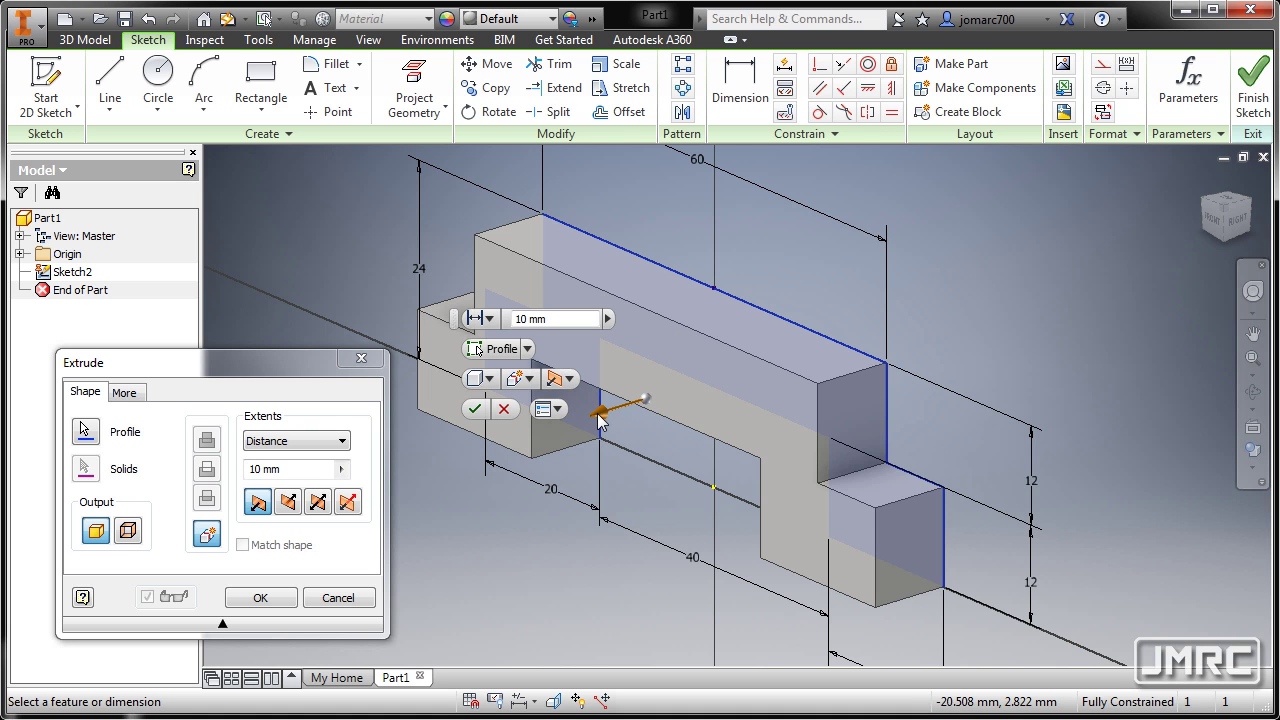
{"action": "left_click_drag", "start_coordinate": [598, 420], "coordinate": [1045, 291]}
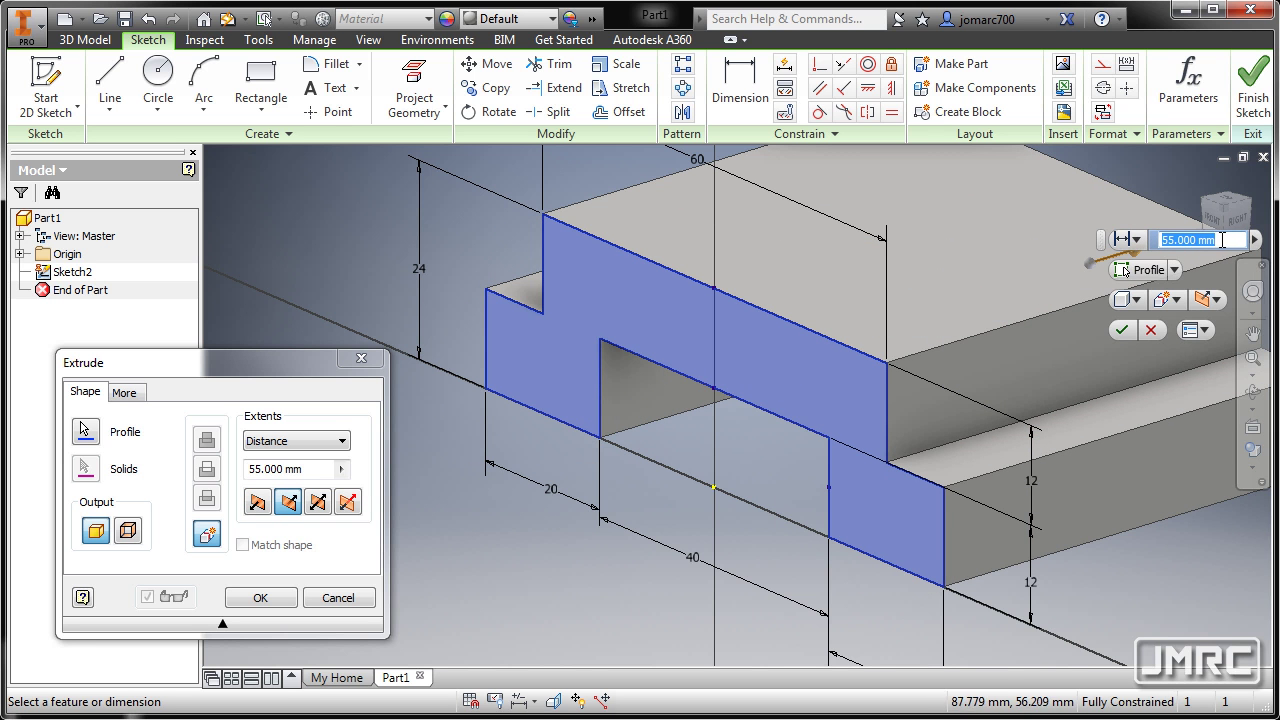
{"action": "left_click_drag", "start_coordinate": [1226, 240], "coordinate": [1152, 240]}
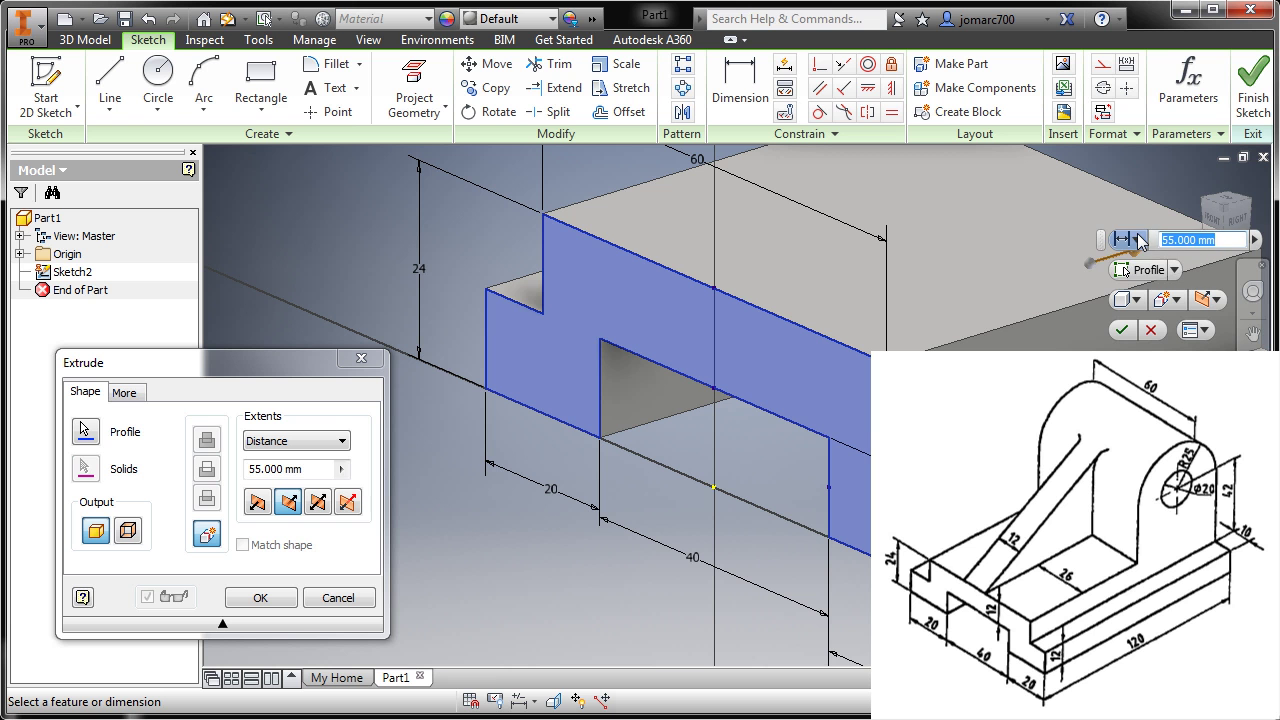
{"action": "type", "text": "120"}
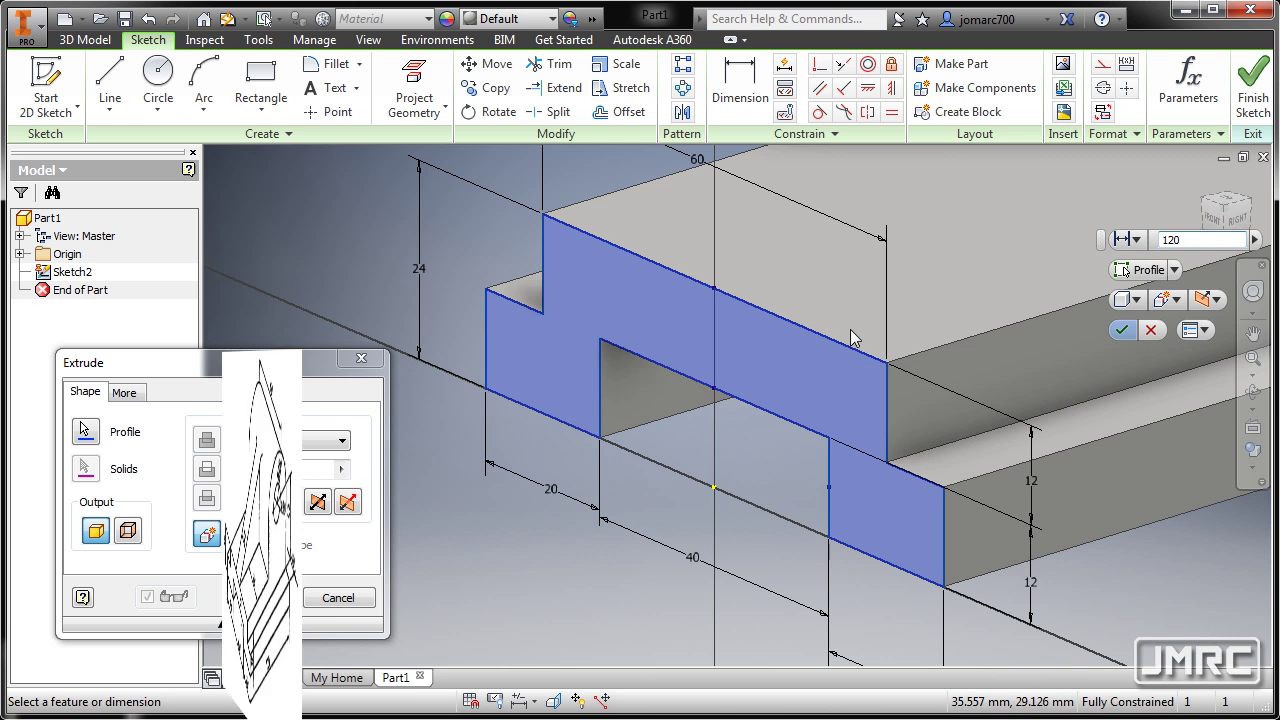
{"action": "scroll", "coordinate": [837, 285], "scroll_direction": "down", "scroll_amount": 5}
{"action": "scroll", "coordinate": [770, 315], "scroll_direction": "up", "scroll_amount": 3}
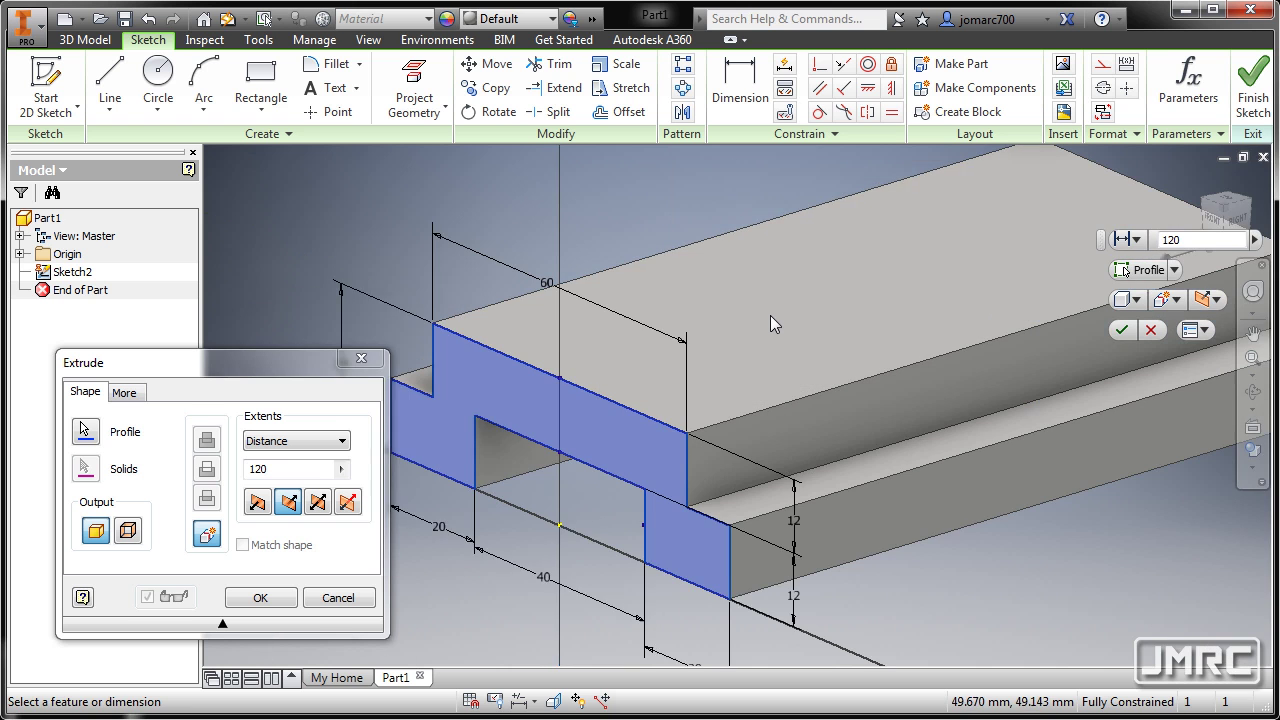
{"action": "left_click", "coordinate": [1123, 337]}
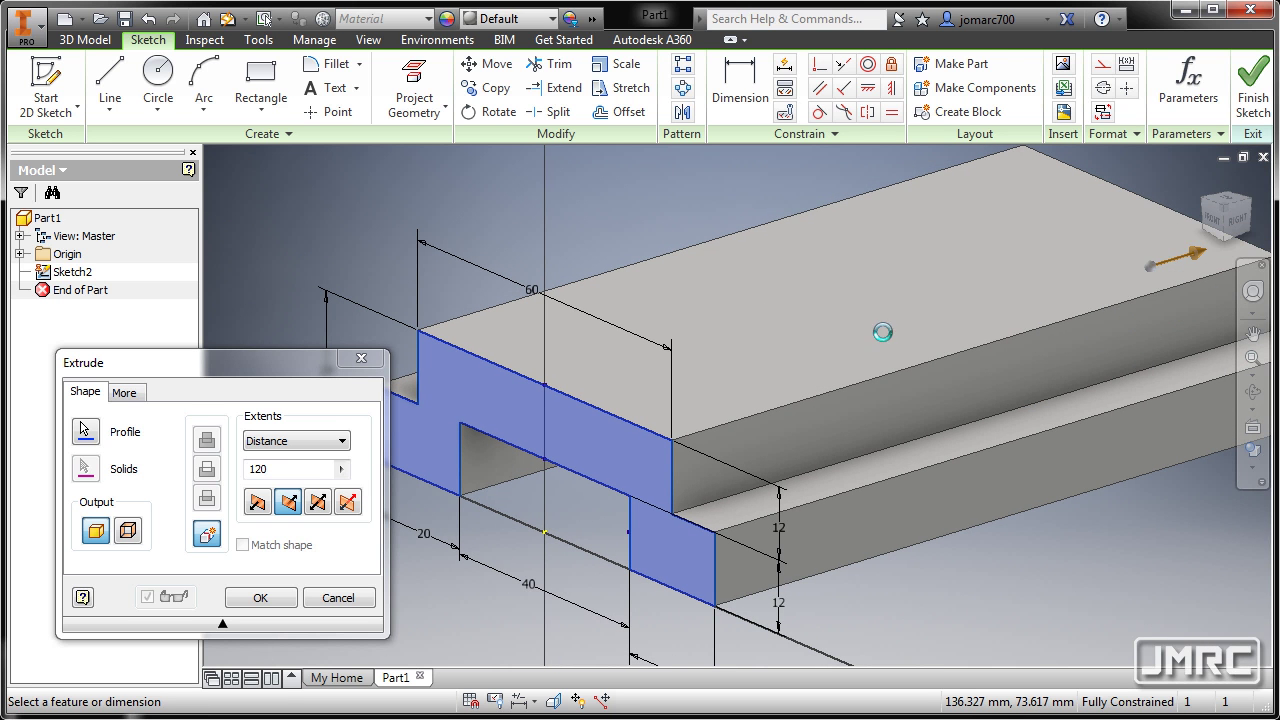
{"action": "middle_click_drag", "start_coordinate": [900, 286], "coordinate": [766, 323]}
{"action": "scroll", "coordinate": [806, 309], "scroll_direction": "down", "scroll_amount": 2}
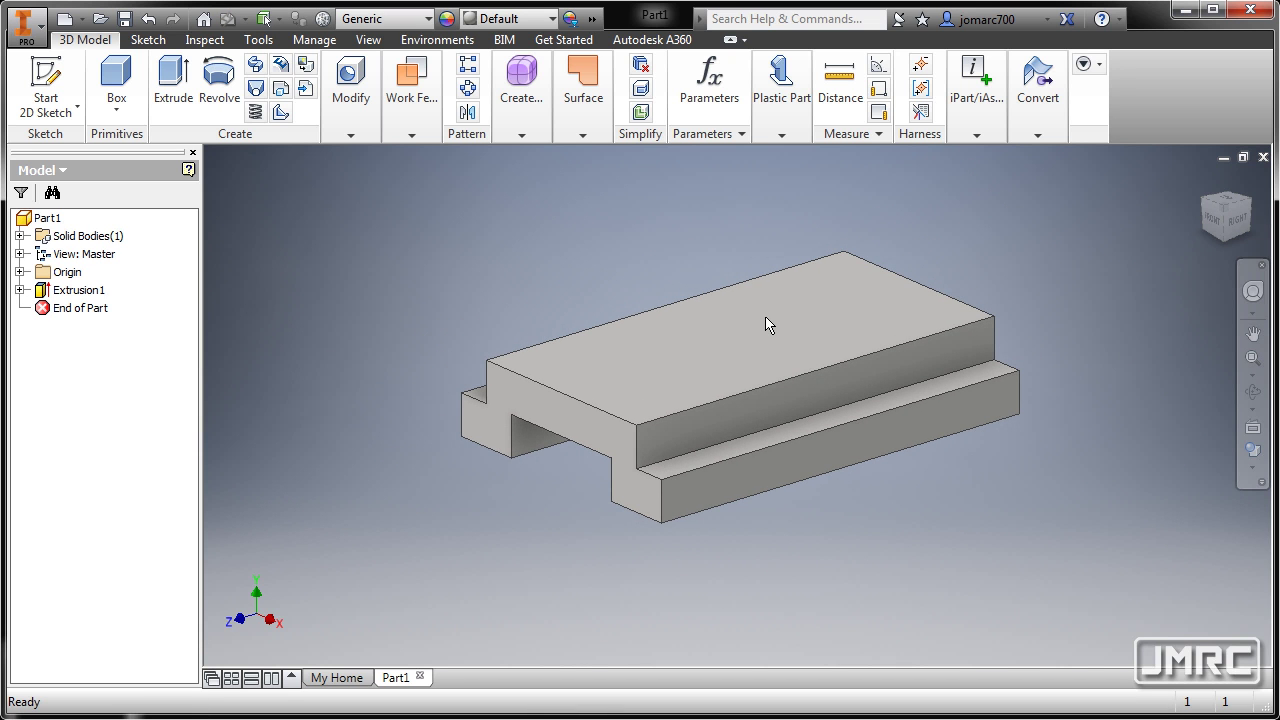
{"action": "left_click", "coordinate": [766, 324]}
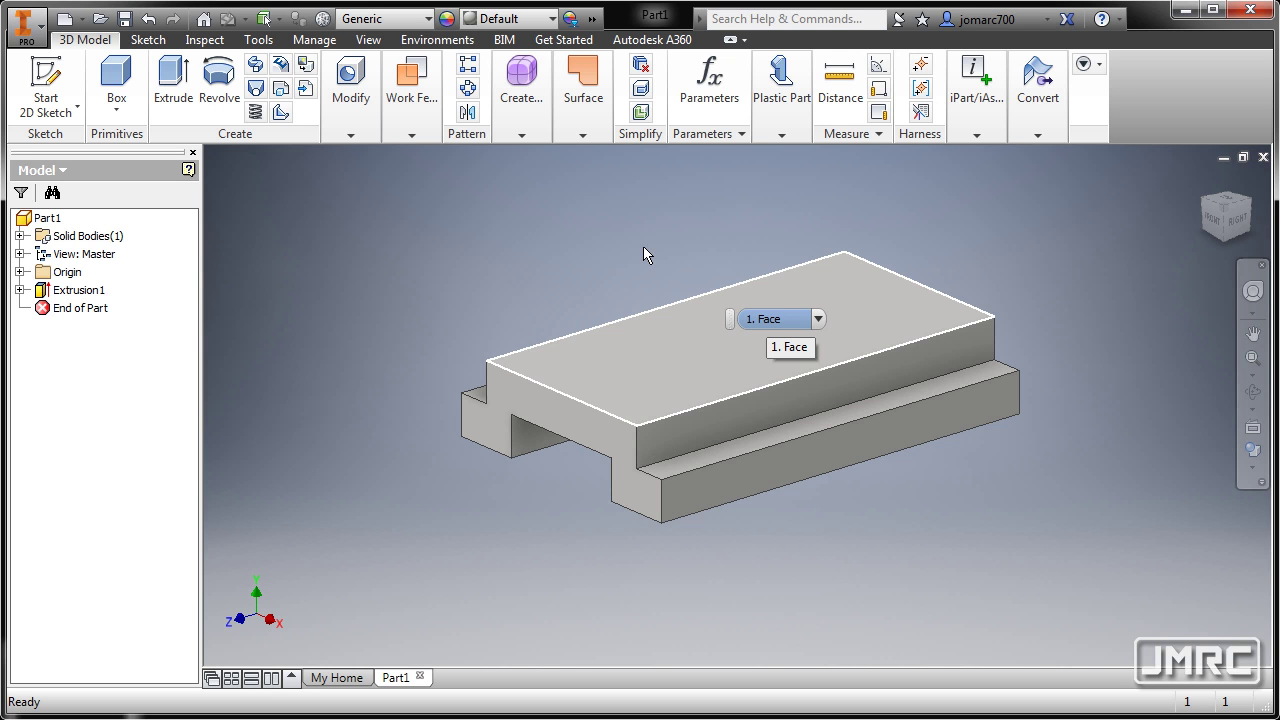
{"action": "left_click", "coordinate": [643, 247]}
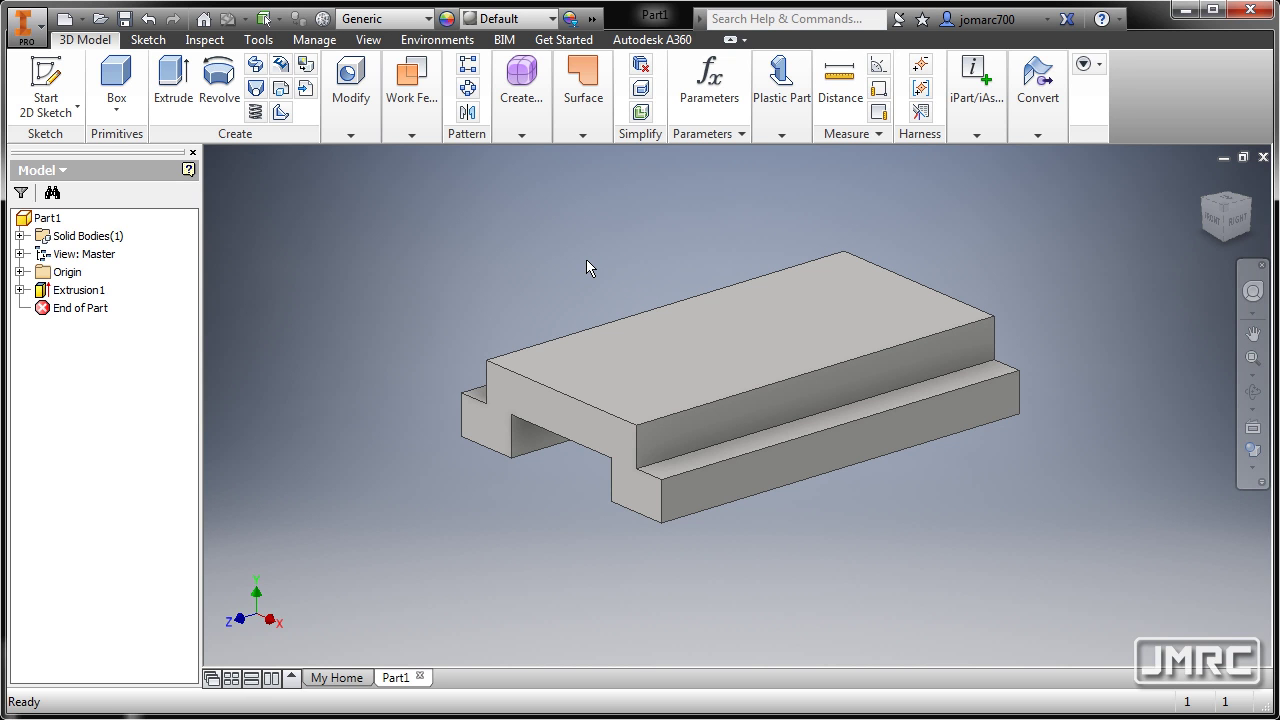
- Start a new 2D sketch on the origin's YZ plane
{"action": "key", "text": "s"}
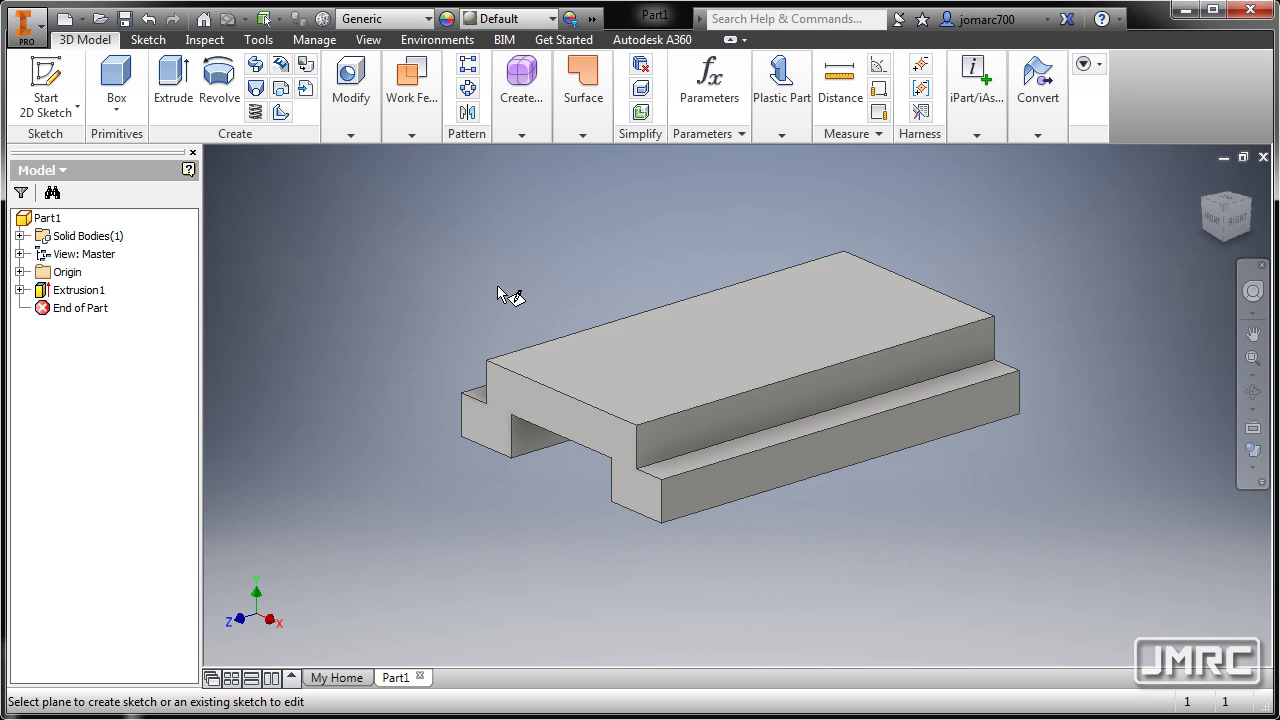
{"action": "left_click", "coordinate": [20, 272]}
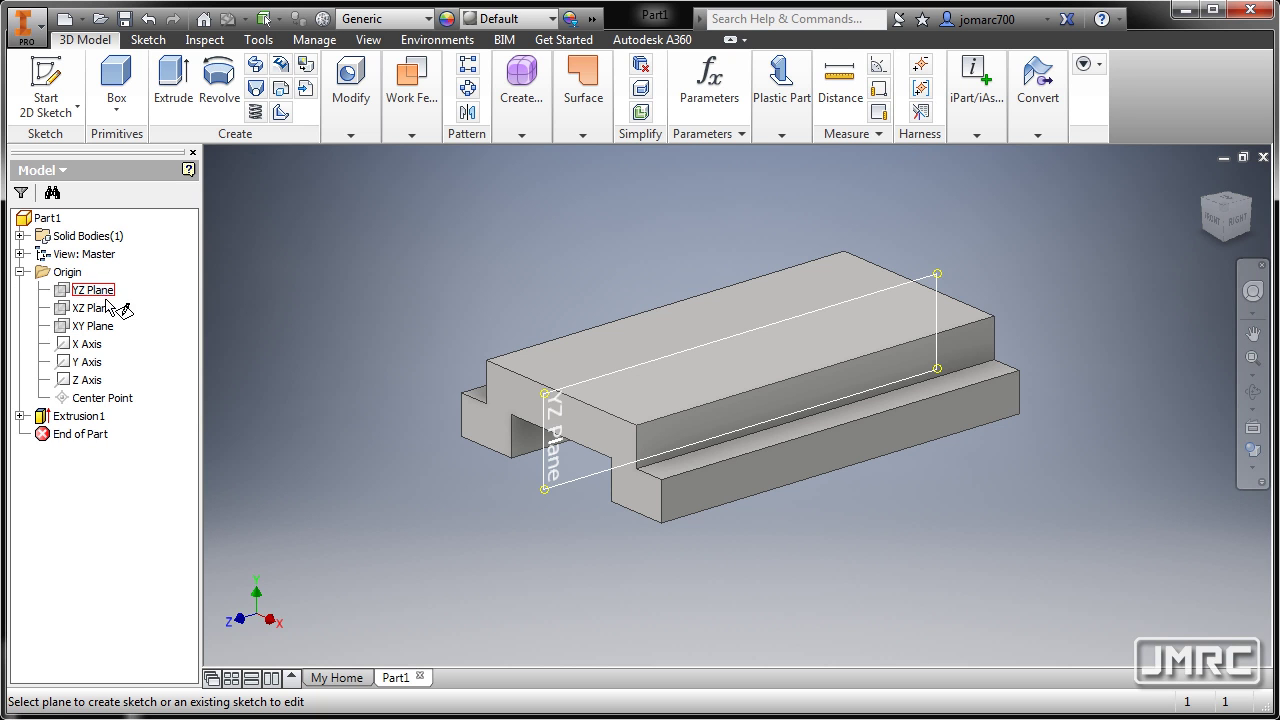
{"action": "left_click", "coordinate": [98, 291]}
{"action": "mouse_move", "coordinate": [764, 275]}
{"action": "middle_mouse_down"}
{"action": "mouse_move", "coordinate": [727, 301]}
{"action": "mouse_move", "coordinate": [405, 395]}
{"action": "middle_mouse_up"}
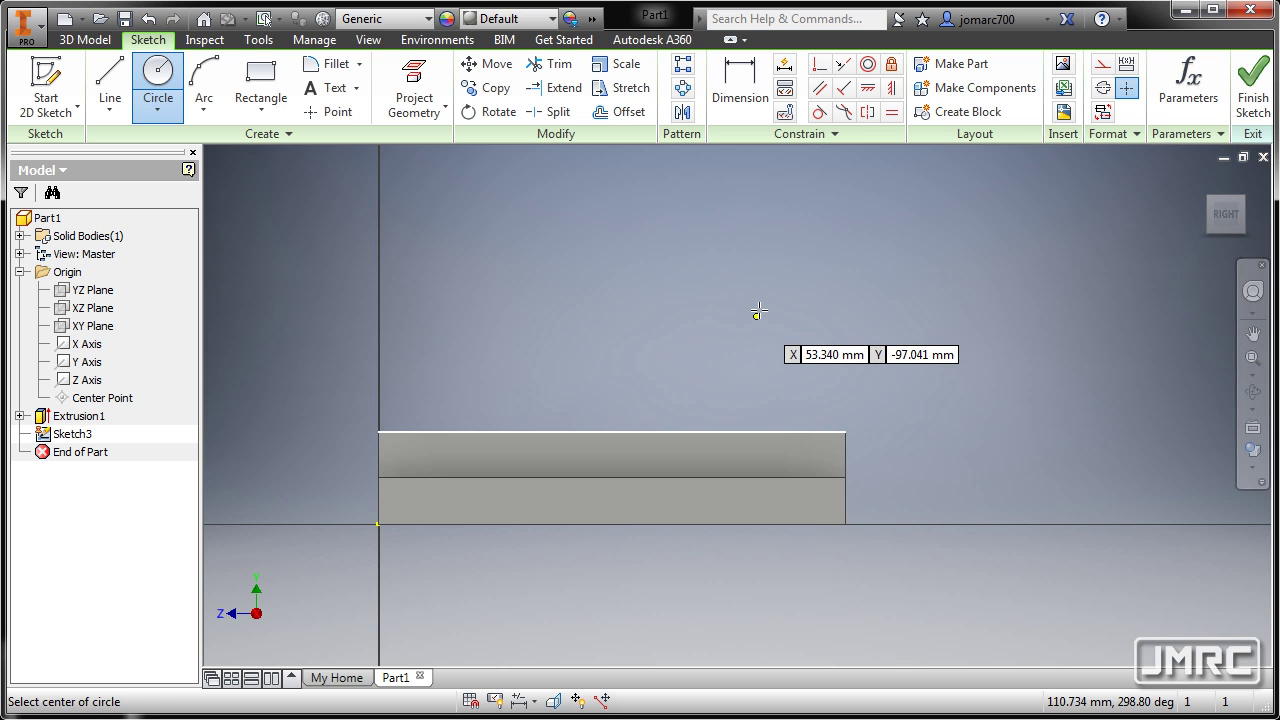
- Draw a center-point circle with a 25 mm radius above the rear half of the base, defining it by radius instead of diameter
{"action": "left_click", "coordinate": [736, 288]}
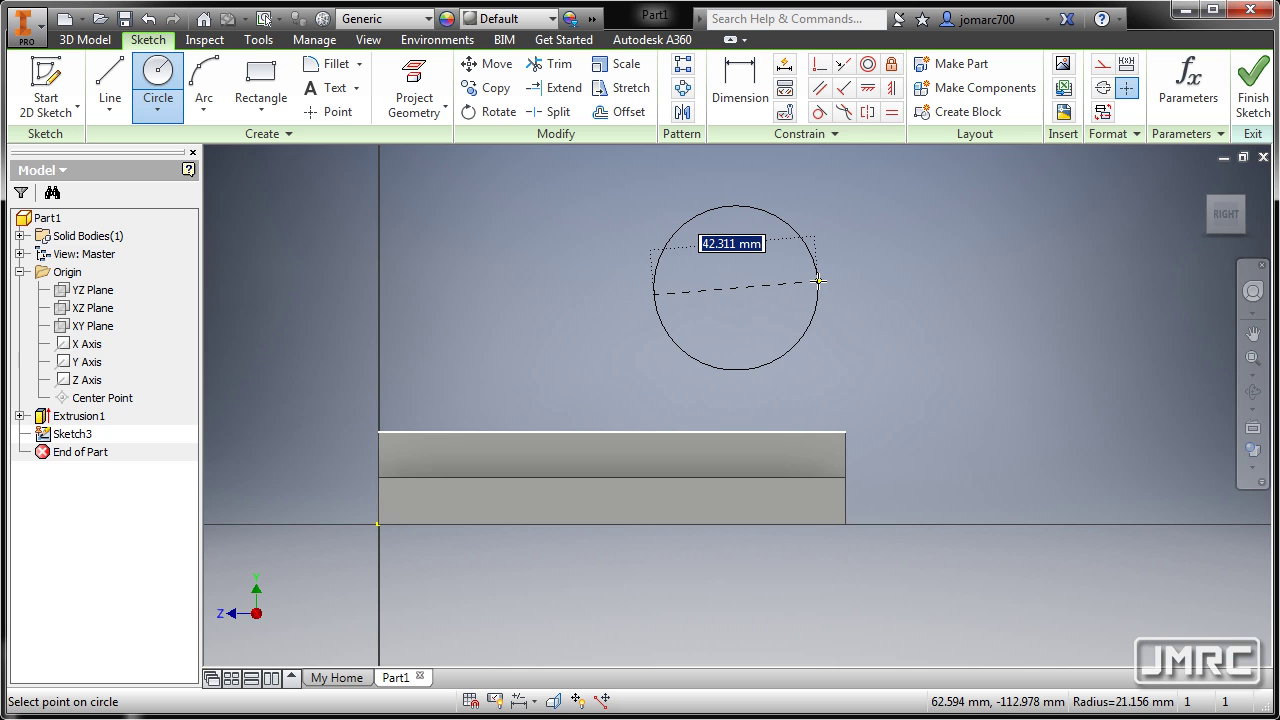
{"action": "right_click", "coordinate": [818, 281]}
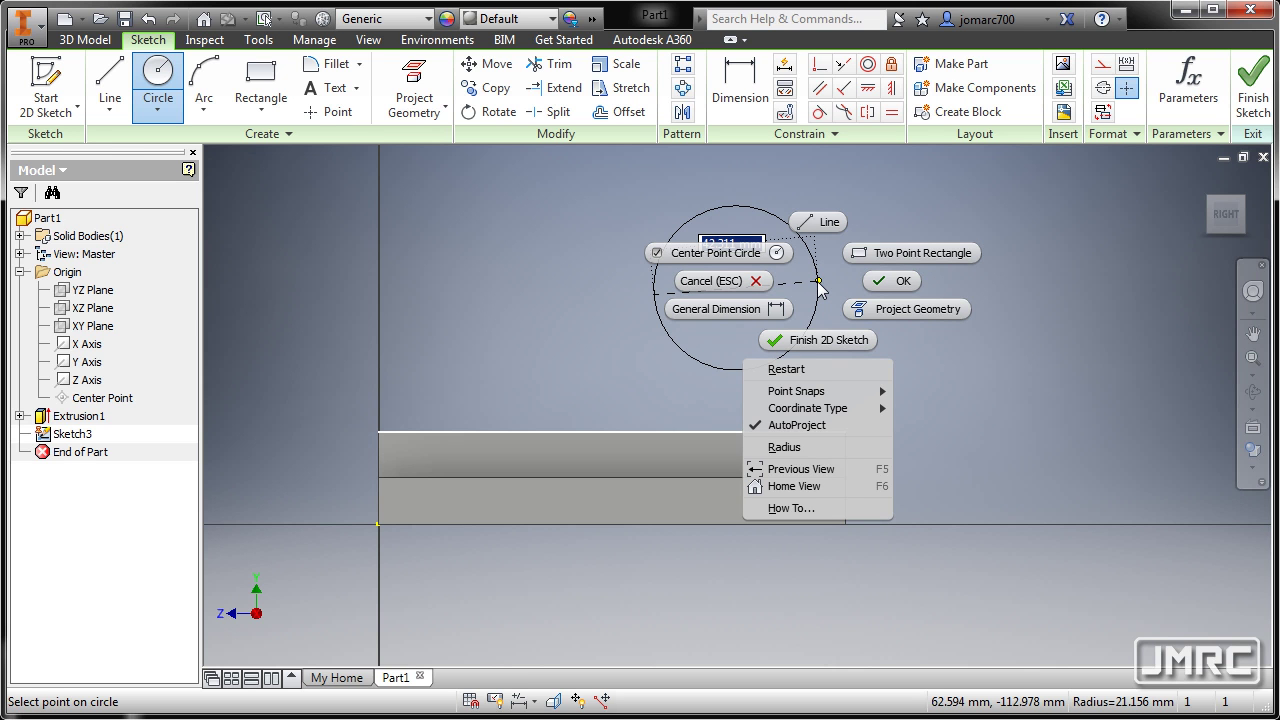
{"action": "left_click", "coordinate": [800, 448]}
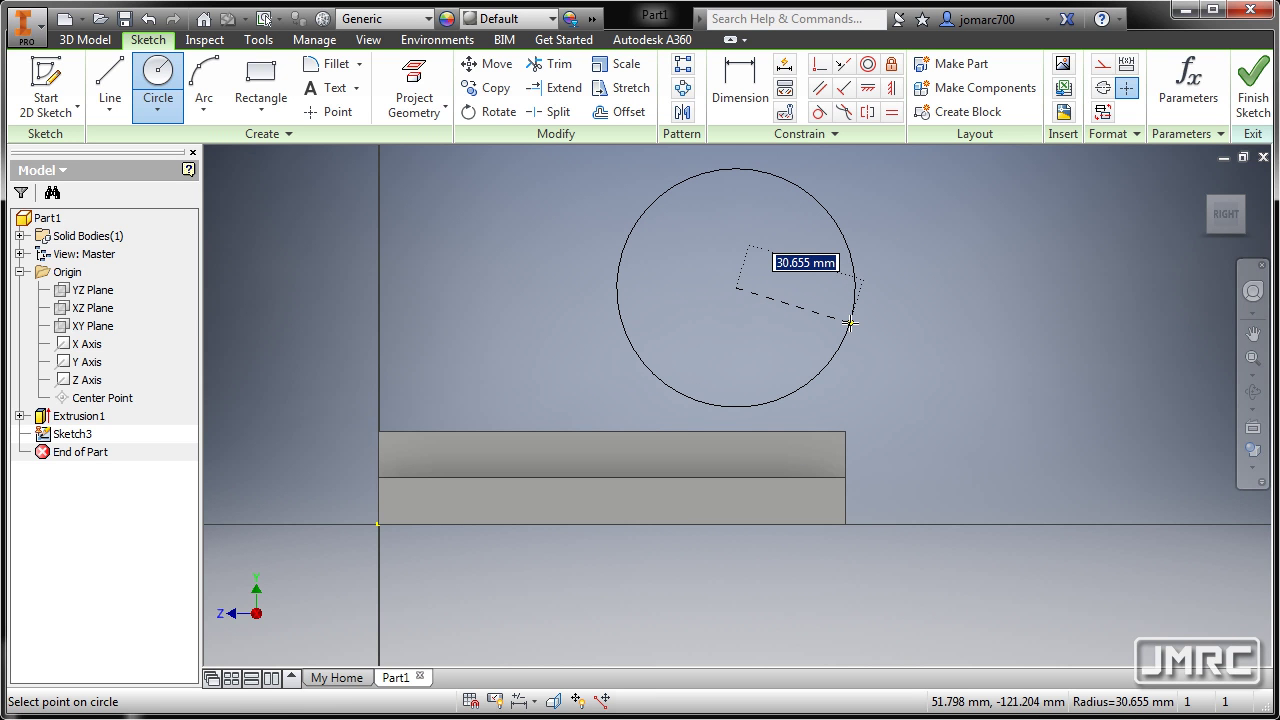
{"action": "type", "text": "25"}
{"action": "key", "text": "Return"}
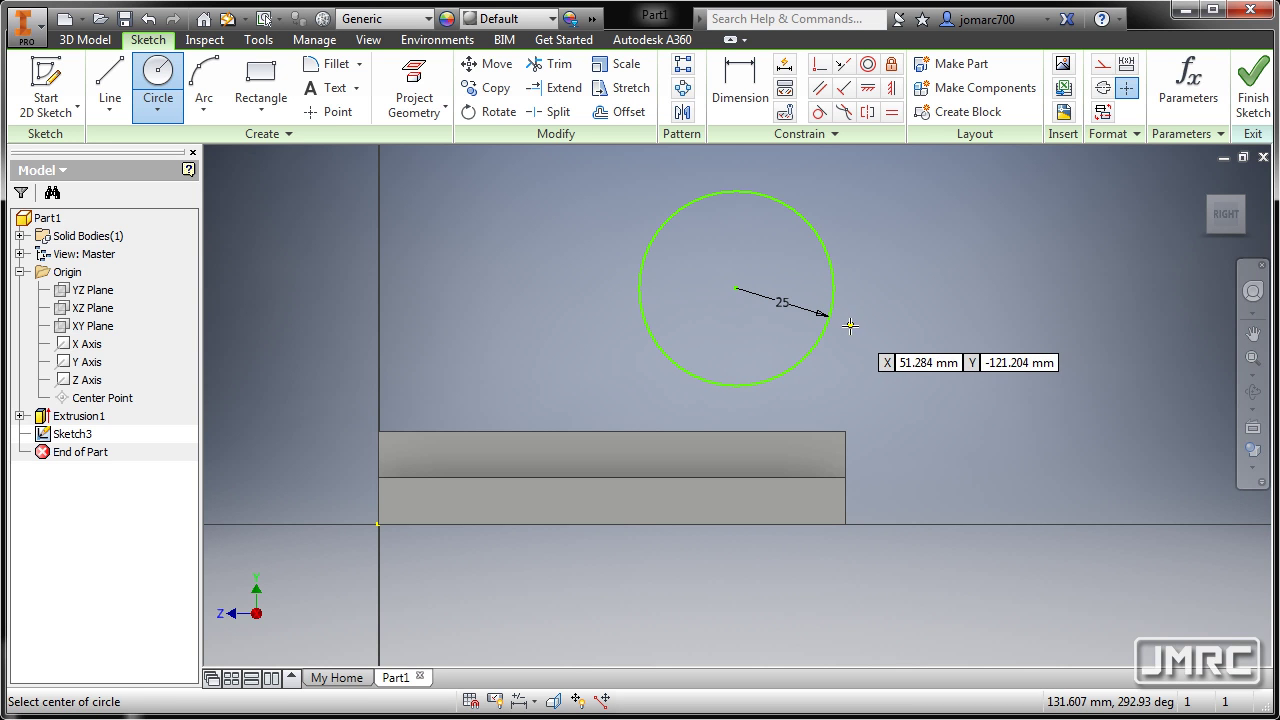
{"action": "key", "text": "Escape"}
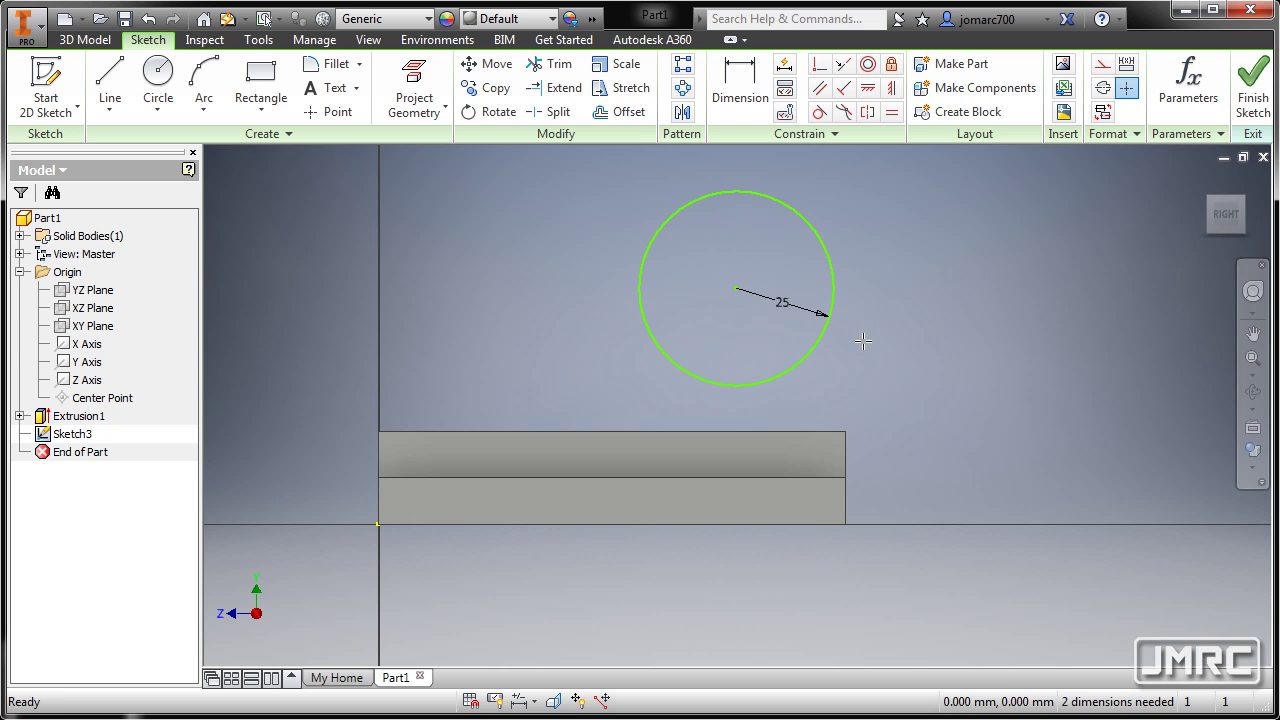
- Draw a line from the circle's rear side down to the base's rear end edge, ending at the bottom of the upper block
{"action": "key", "text": "l"}
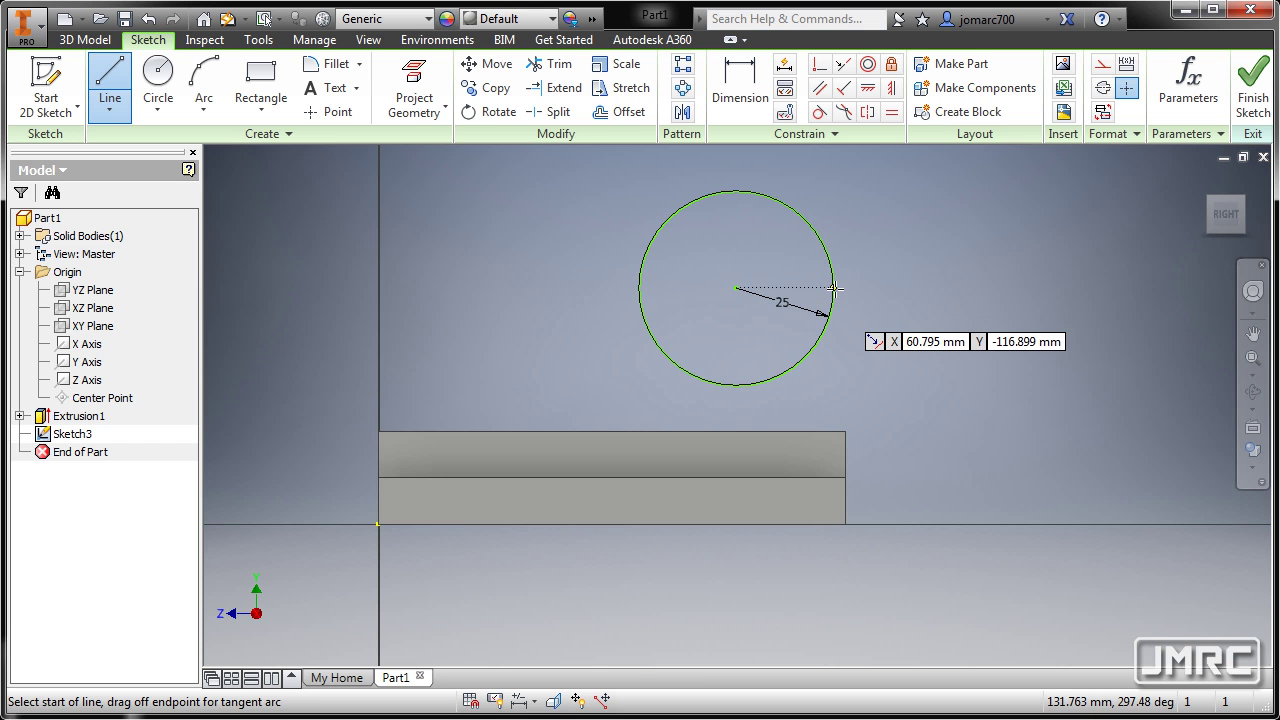
{"action": "left_click", "coordinate": [833, 288]}
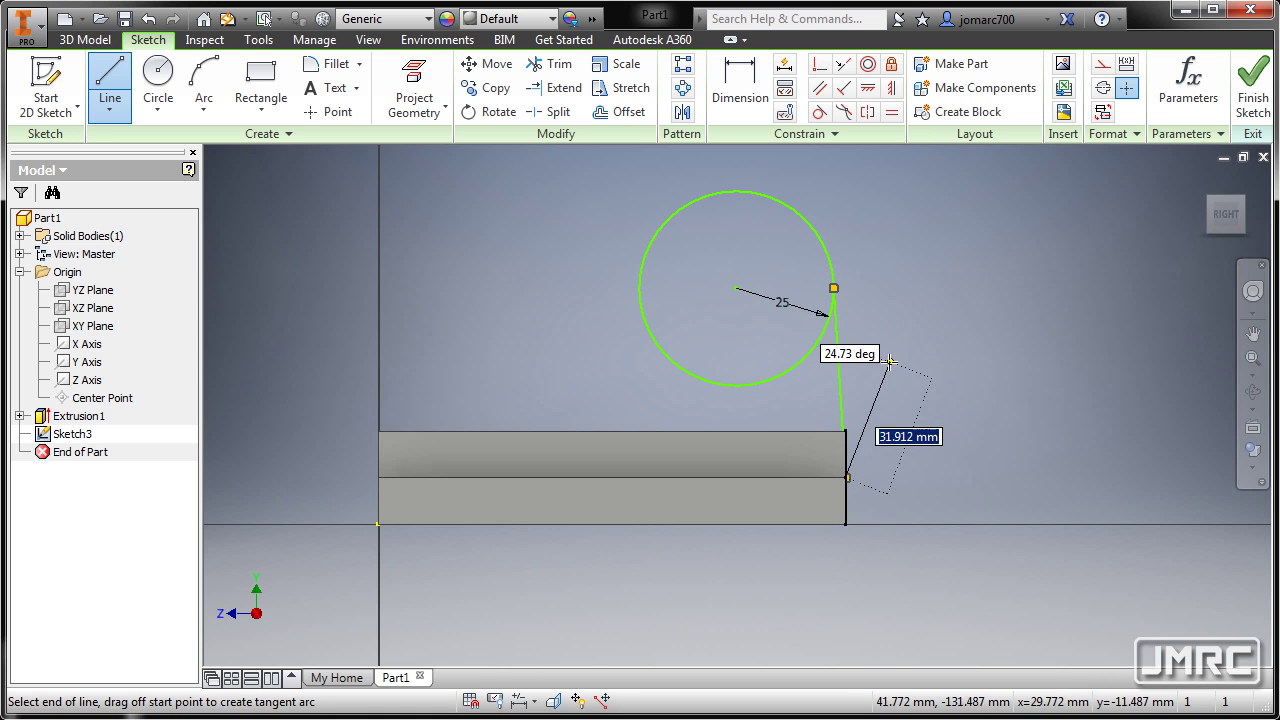
{"action": "left_click", "coordinate": [847, 478]}
{"action": "key", "text": "Escape"}
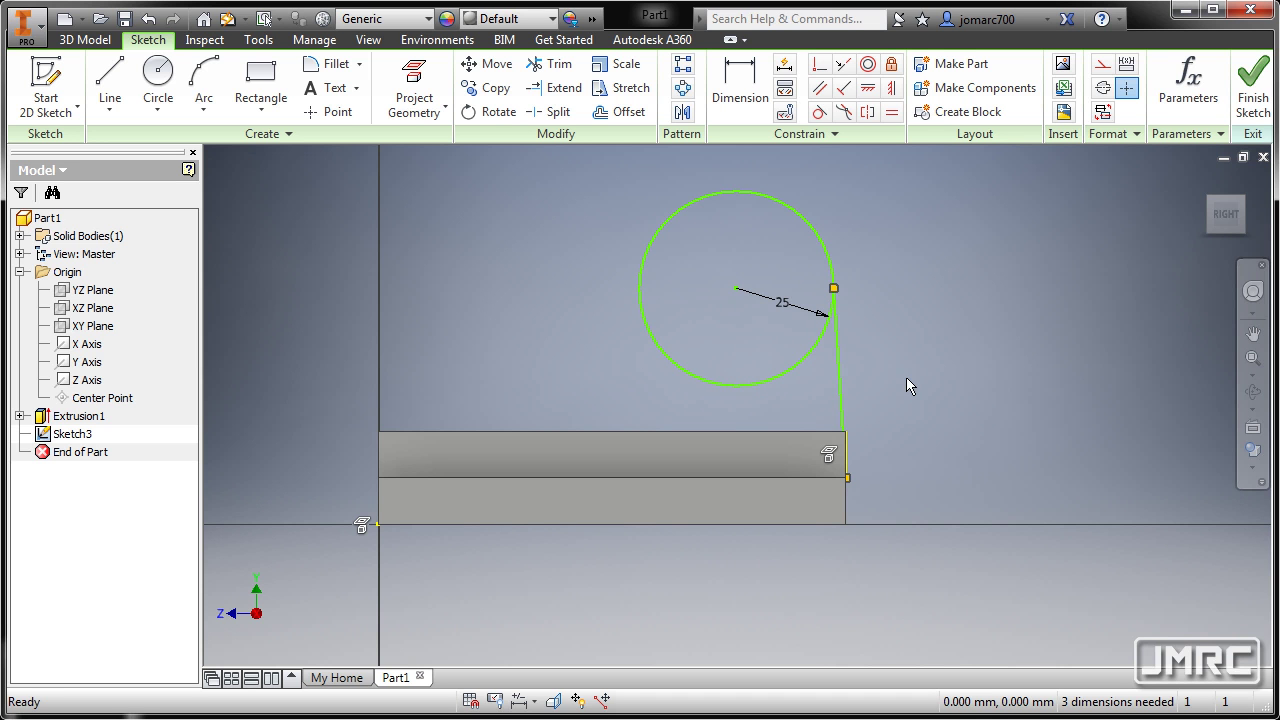
- Slice the model's display at the YZ sketch plane and return to the right-side view of the sketch
{"action": "mouse_move", "coordinate": [879, 329]}
{"action": "middle_mouse_down", "text": "shift"}
{"action": "mouse_move", "coordinate": [894, 351]}
{"action": "mouse_move", "coordinate": [929, 351]}
{"action": "mouse_move", "coordinate": [892, 341]}
{"action": "mouse_move", "coordinate": [909, 311]}
{"action": "mouse_move", "coordinate": [957, 366]}
{"action": "mouse_move", "coordinate": [925, 335]}
{"action": "mouse_move", "coordinate": [944, 365]}
{"action": "middle_mouse_up", "text": "shift"}
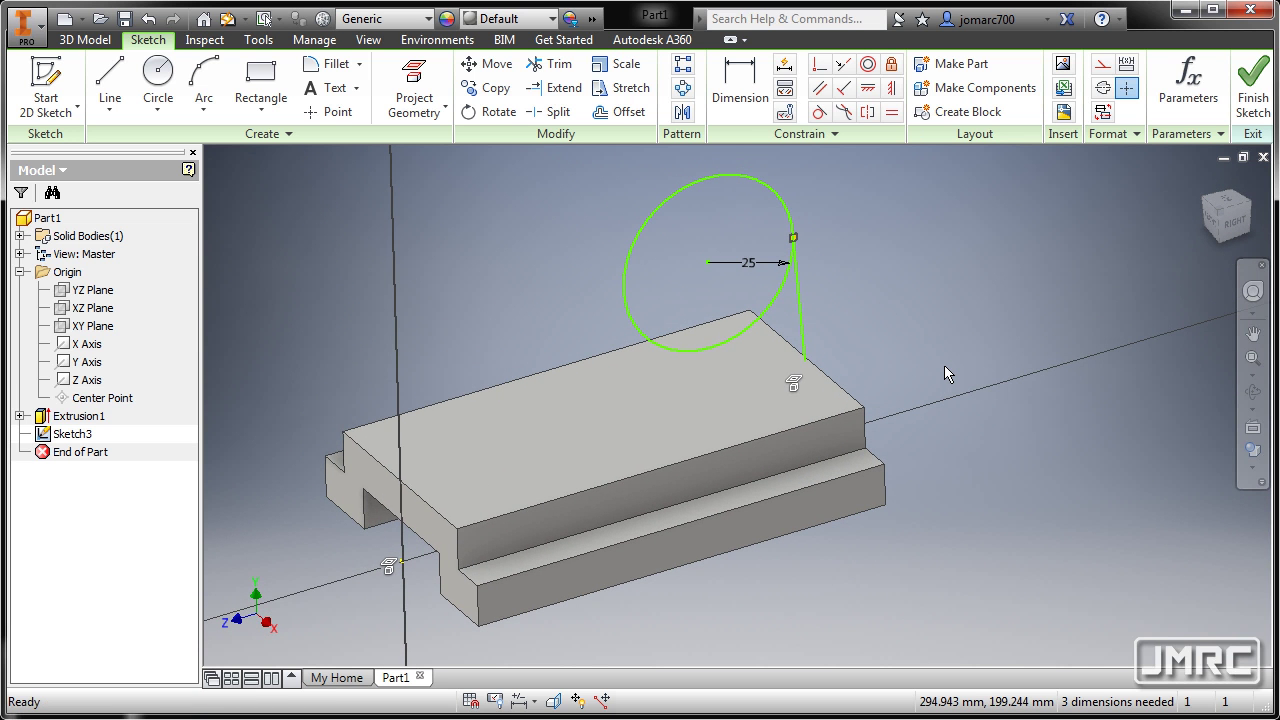
{"action": "key", "text": "F7"}
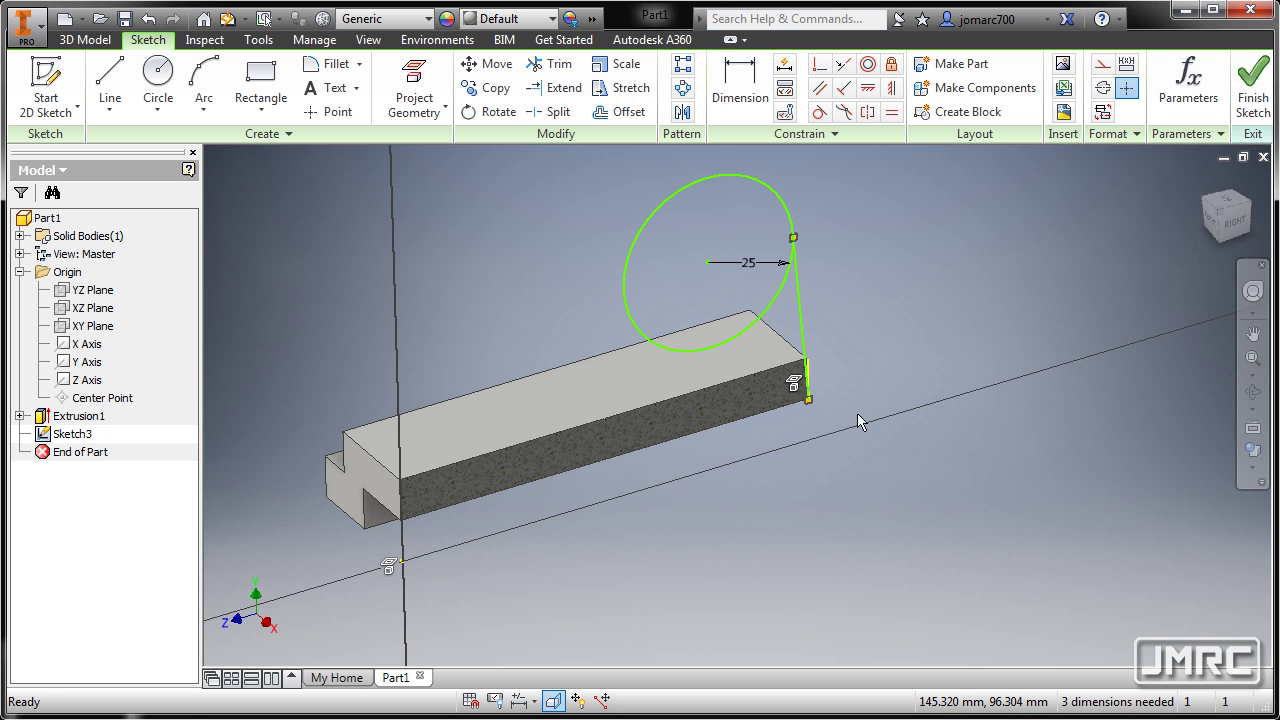
{"action": "left_click", "coordinate": [1232, 228]}
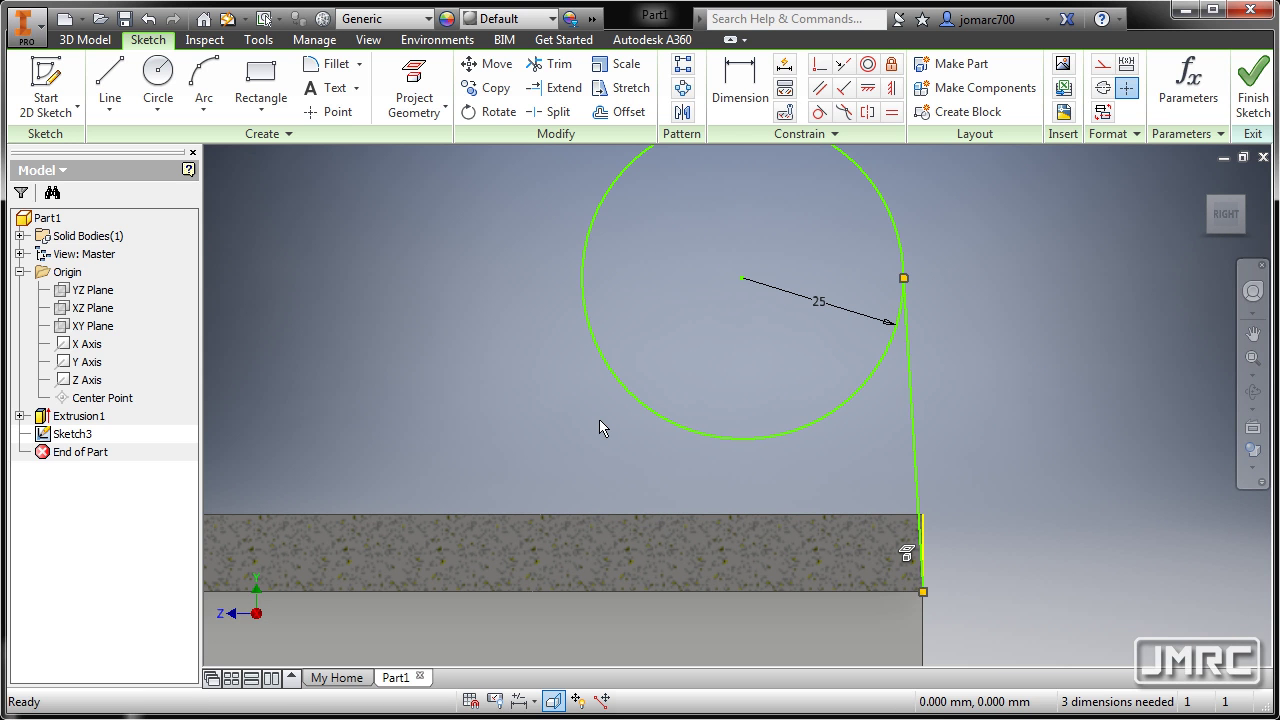
- Draw a vertical line about 49 mm long from the large circle's front side down to the upper block's bottom edge
{"action": "key", "text": "l"}
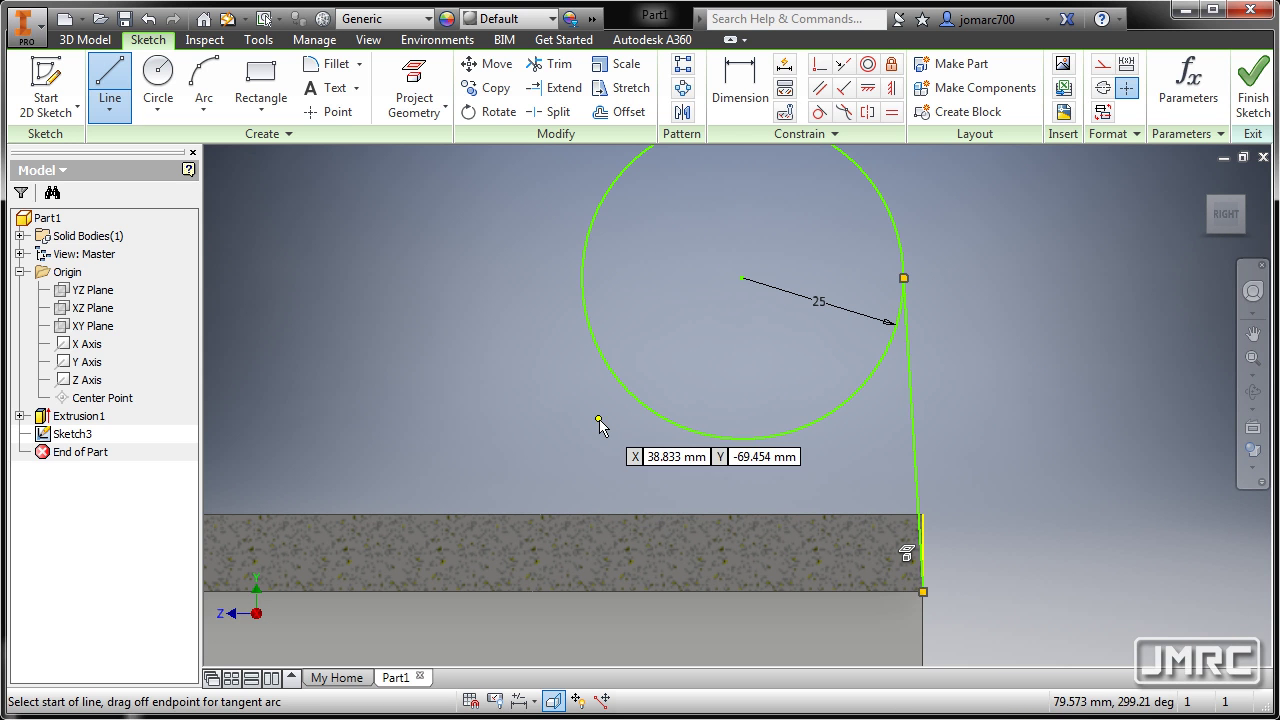
{"action": "left_click", "coordinate": [582, 274]}
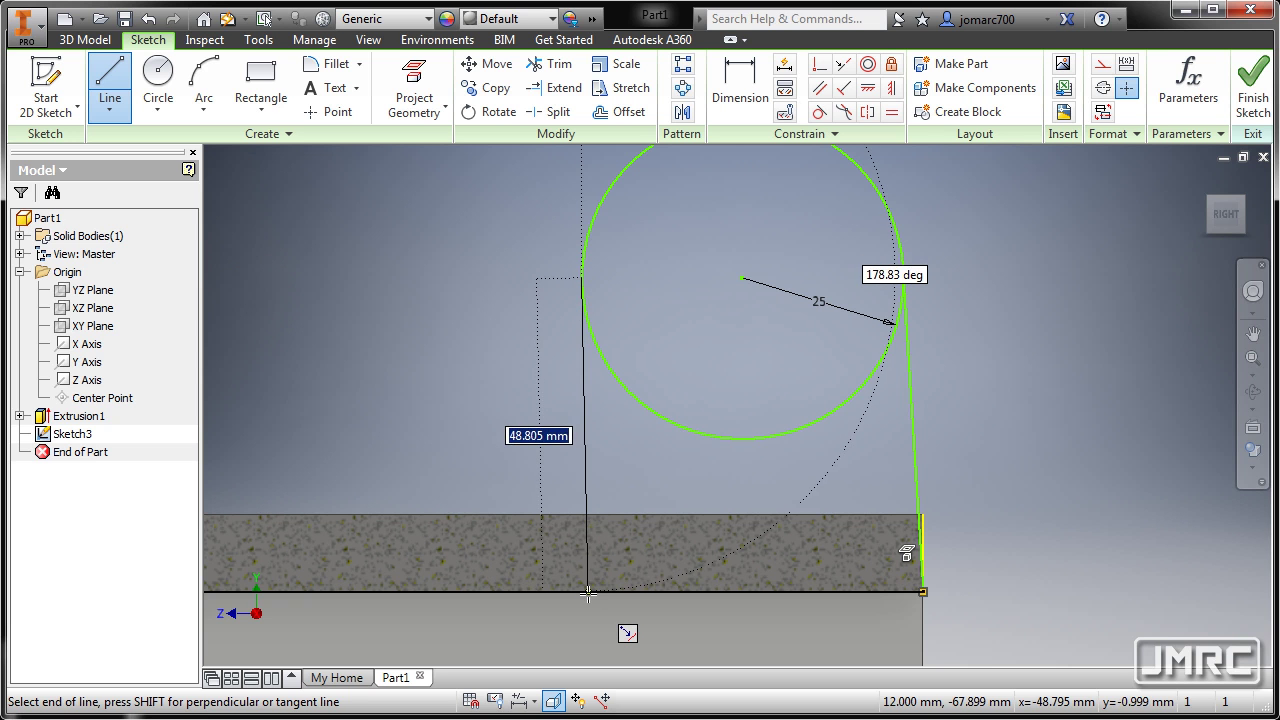
{"action": "double_click", "coordinate": [583, 591]}
{"action": "scroll", "coordinate": [530, 355], "scroll_direction": "down", "scroll_amount": 1}
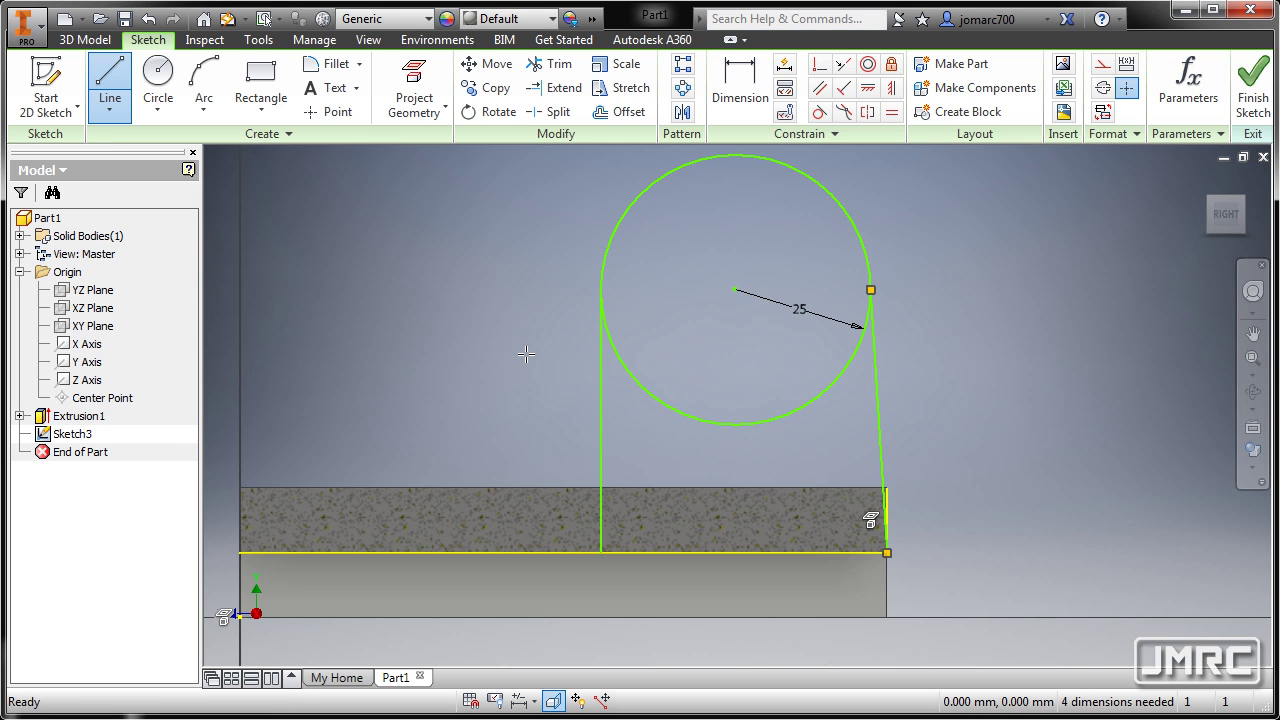
{"action": "key", "text": "Escape"}
- Draw a concentric circle inside the 25 mm radius circle, defining it by diameter and setting it to 20 mm
{"action": "key", "text": "c"}
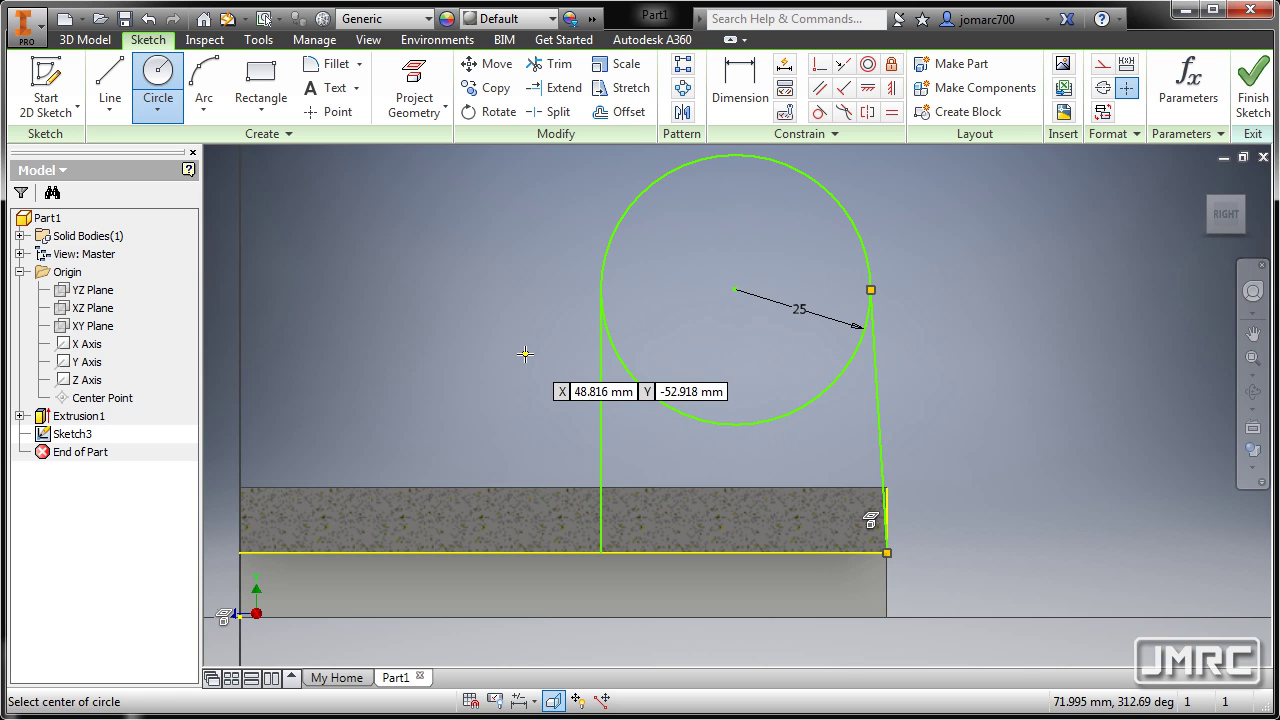
{"action": "left_click", "coordinate": [737, 289]}
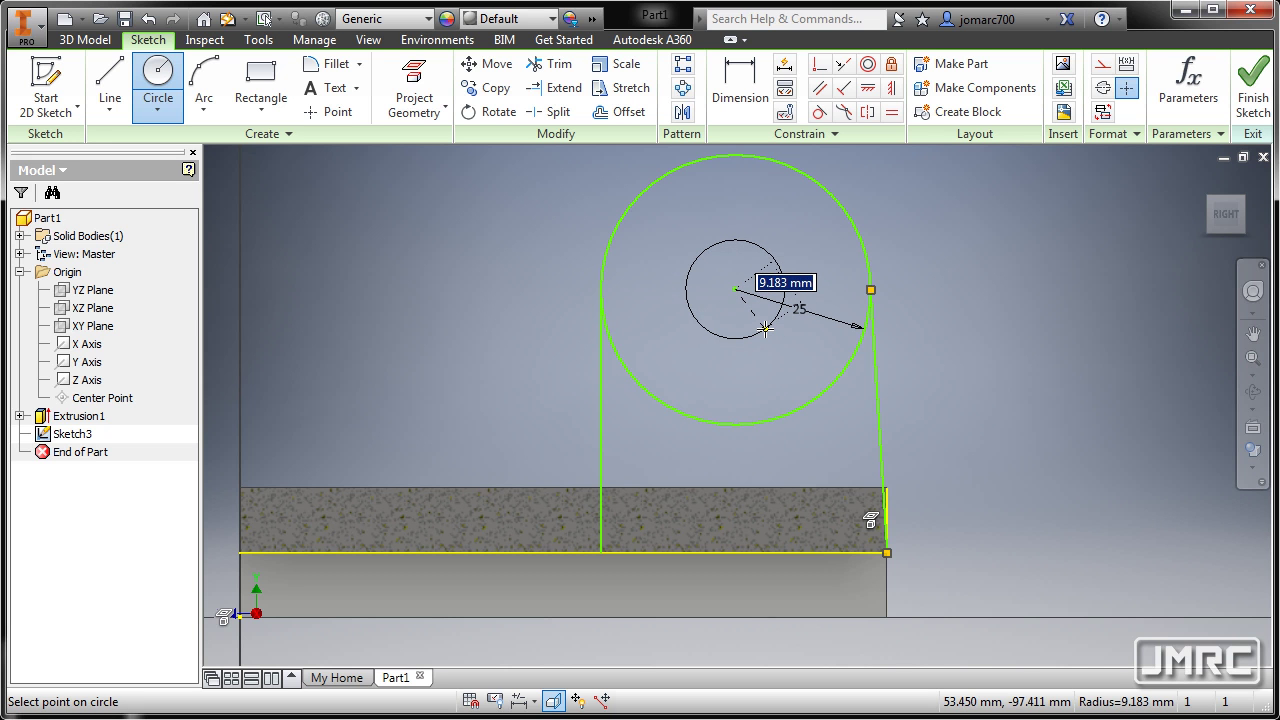
{"action": "right_click", "coordinate": [765, 329]}
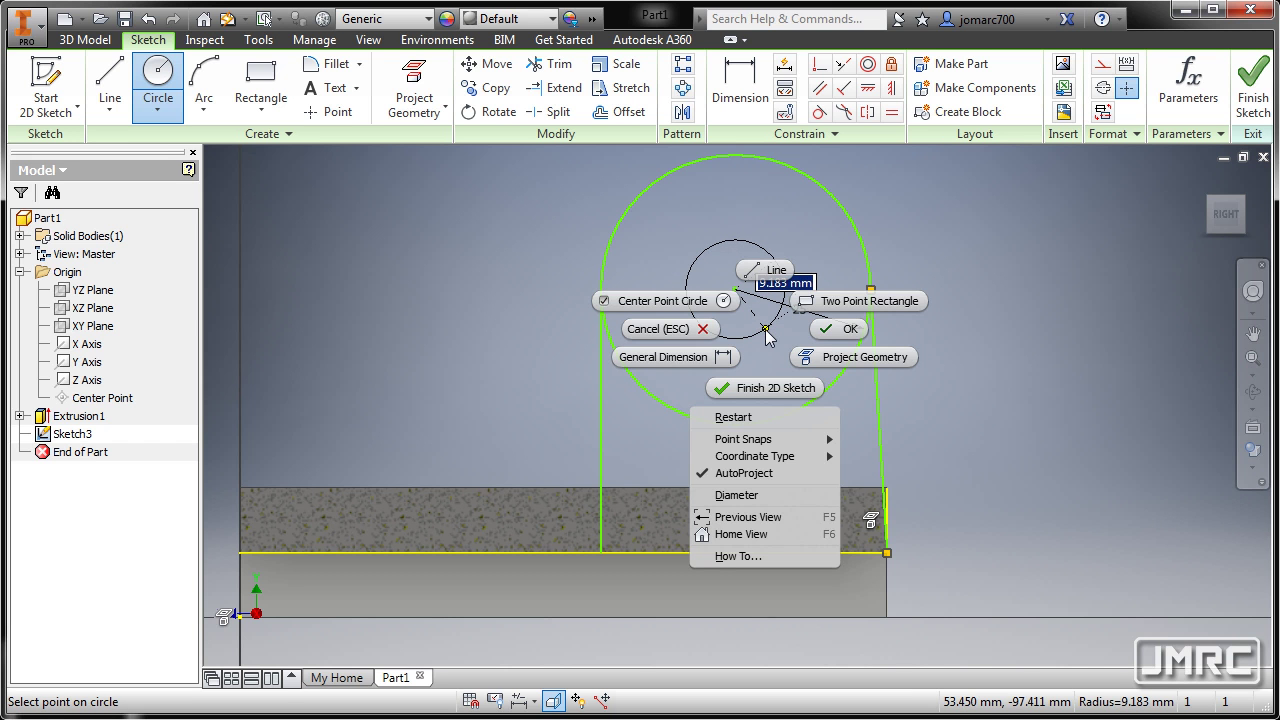
{"action": "left_click", "coordinate": [762, 494]}
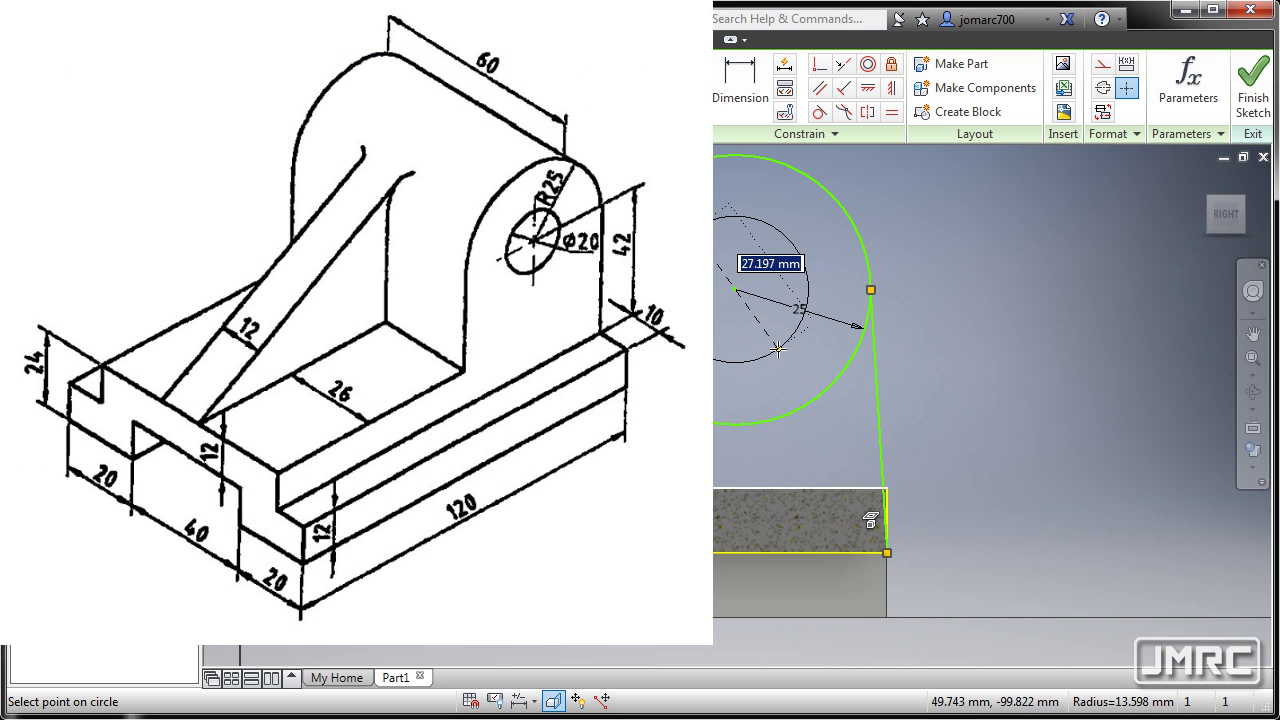
{"action": "type", "text": "20"}
{"action": "key", "text": "Return"}
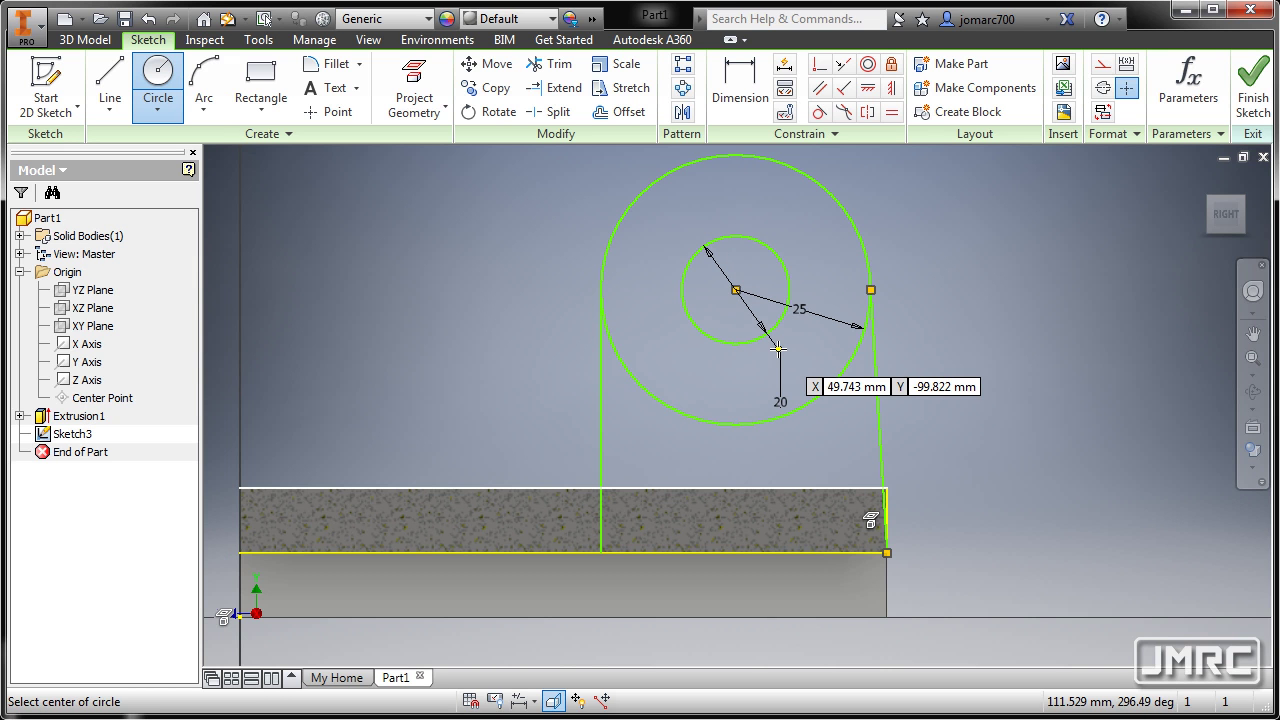
{"action": "key", "text": "Escape"}
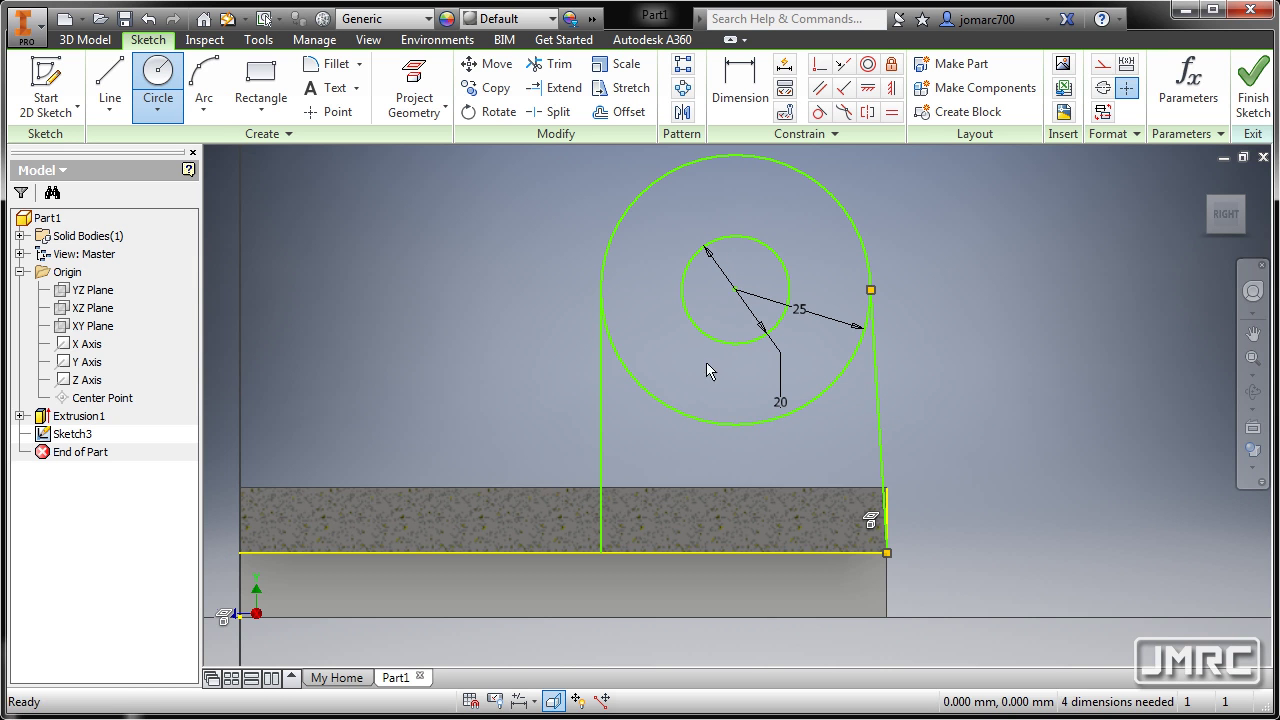
- Dimension the vertical distance from the circles' center to the rear end of the upper block's bottom edge as 42 mm
{"action": "scroll", "coordinate": [598, 343], "scroll_direction": "down", "scroll_amount": 2}
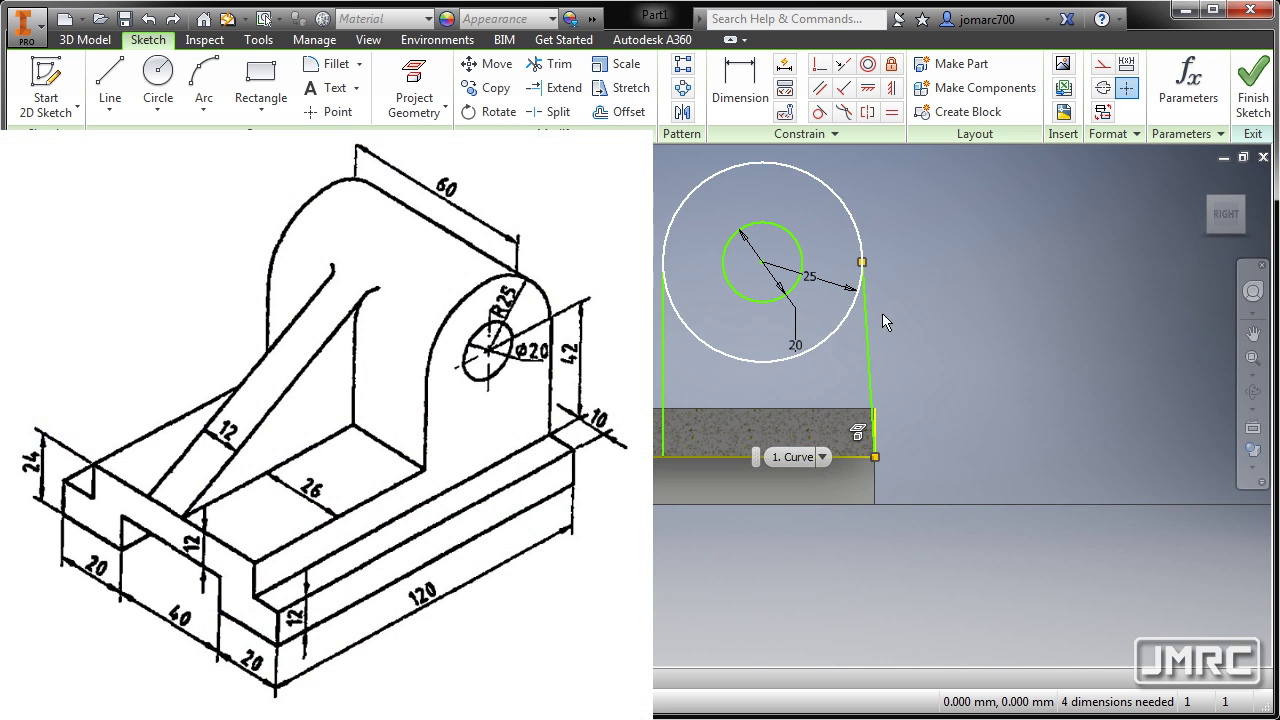
{"action": "key", "text": "d"}
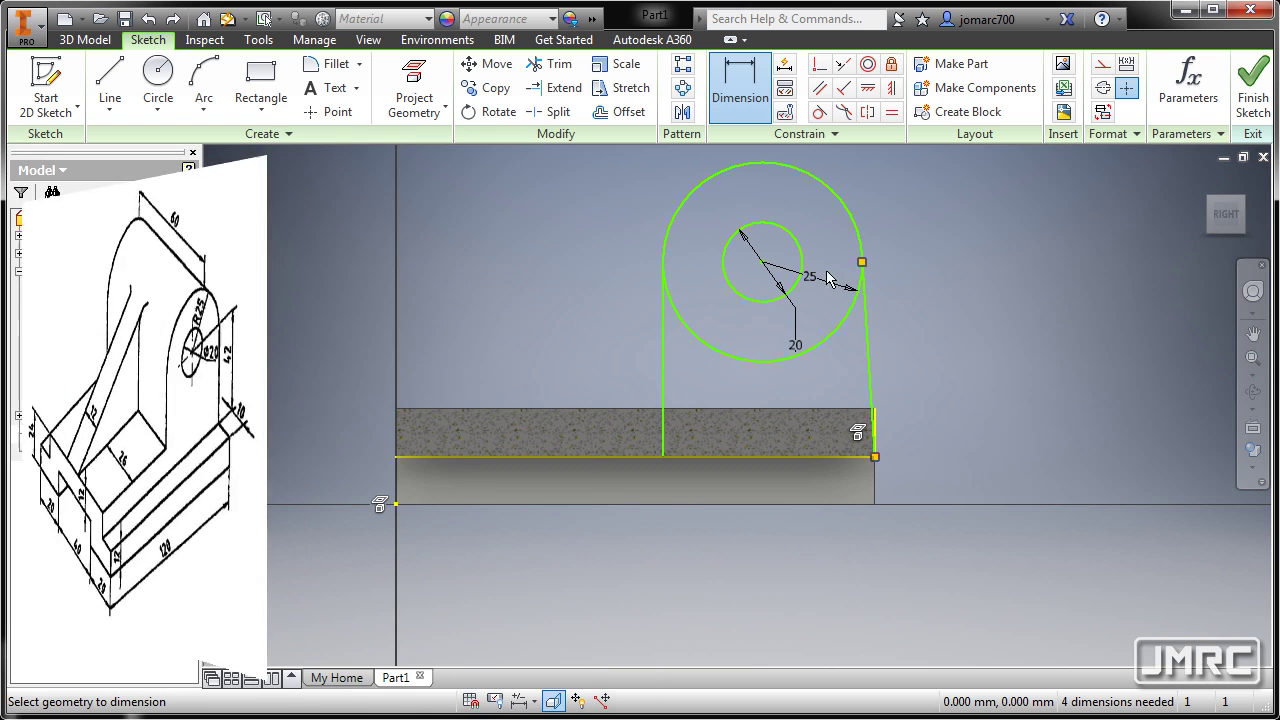
{"action": "left_click", "coordinate": [762, 264]}
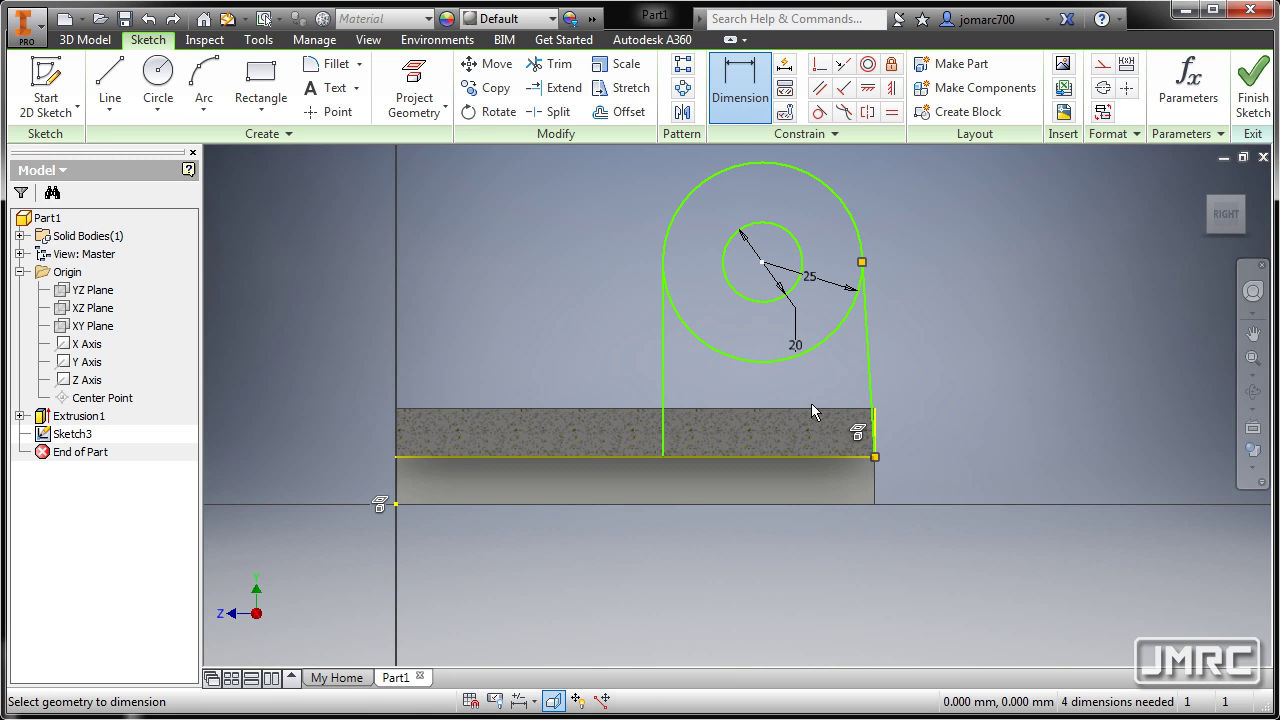
{"action": "left_click", "coordinate": [865, 456]}
{"action": "left_click", "coordinate": [979, 370]}
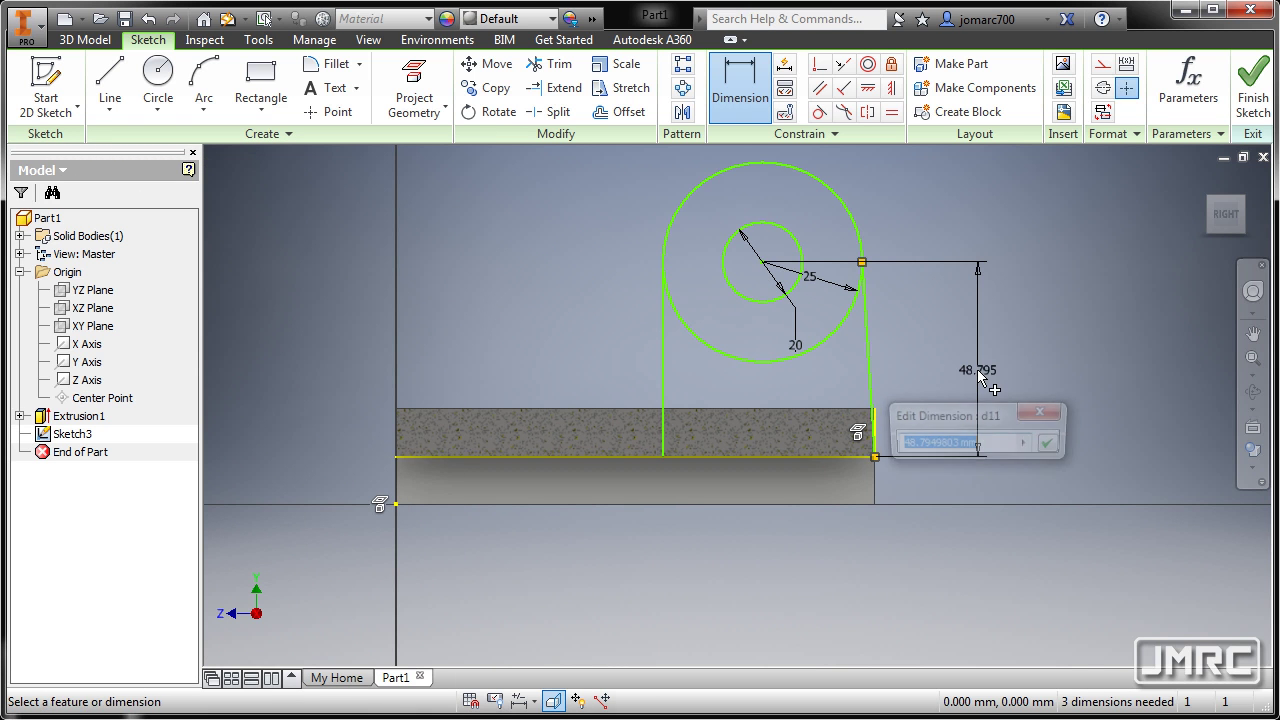
{"action": "type", "text": "42"}
{"action": "key", "text": "Return"}
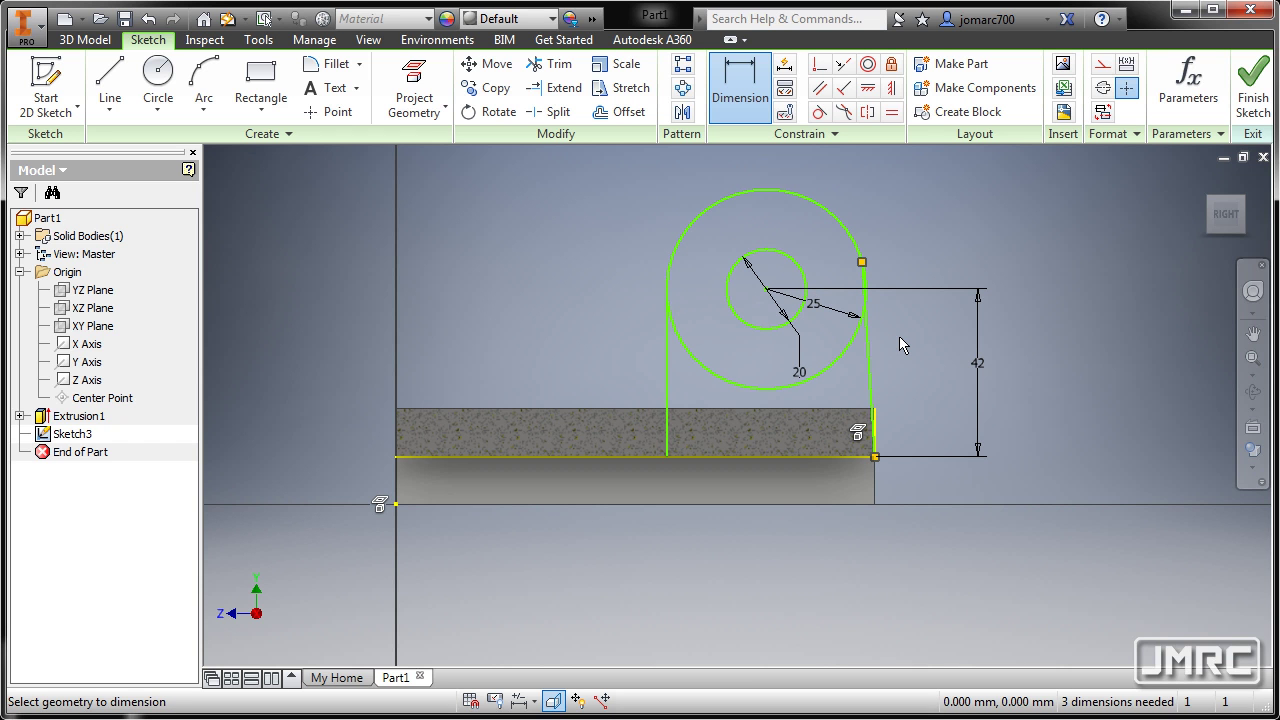
{"action": "key", "text": "Escape"}
- Show the sketch constraints and make both the front and the rear side line tangent to the large circle
{"action": "scroll", "coordinate": [915, 331], "scroll_direction": "up", "scroll_amount": 3}
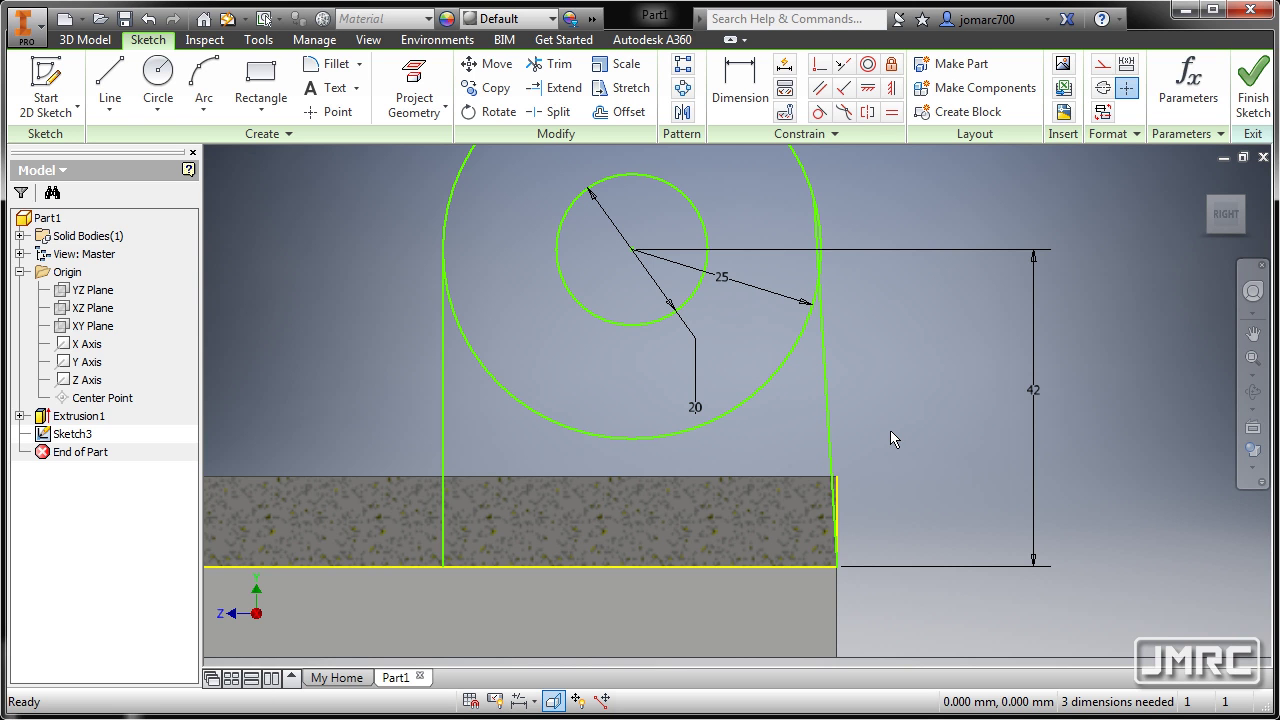
{"action": "key", "text": "F8"}
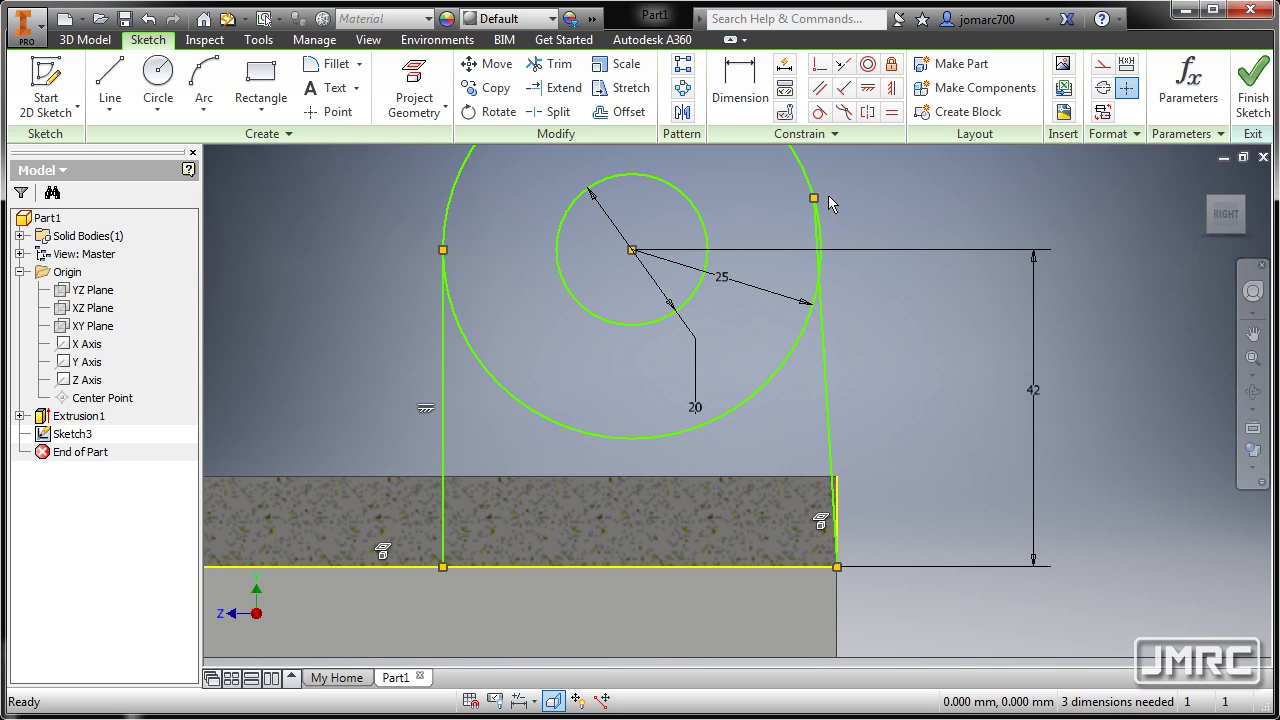
{"action": "left_click", "coordinate": [444, 336]}
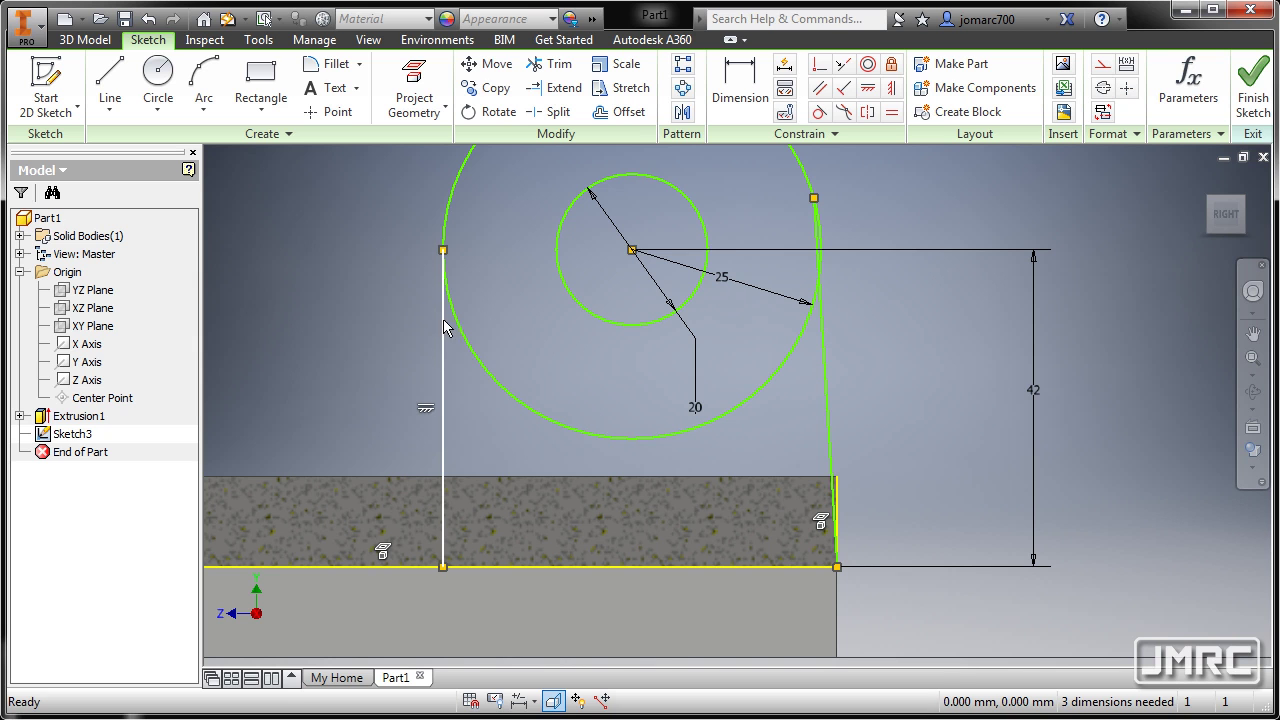
{"action": "left_click", "coordinate": [453, 203], "text": "ctrl"}
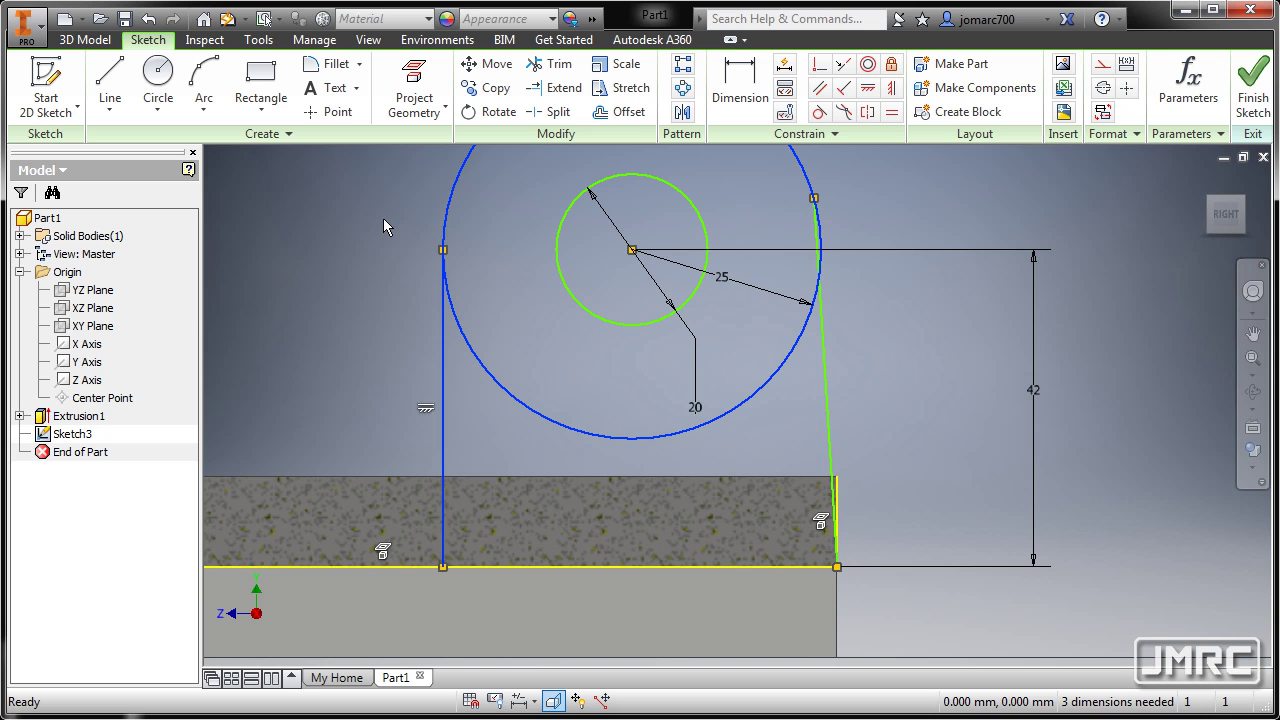
{"action": "right_click", "coordinate": [375, 237]}
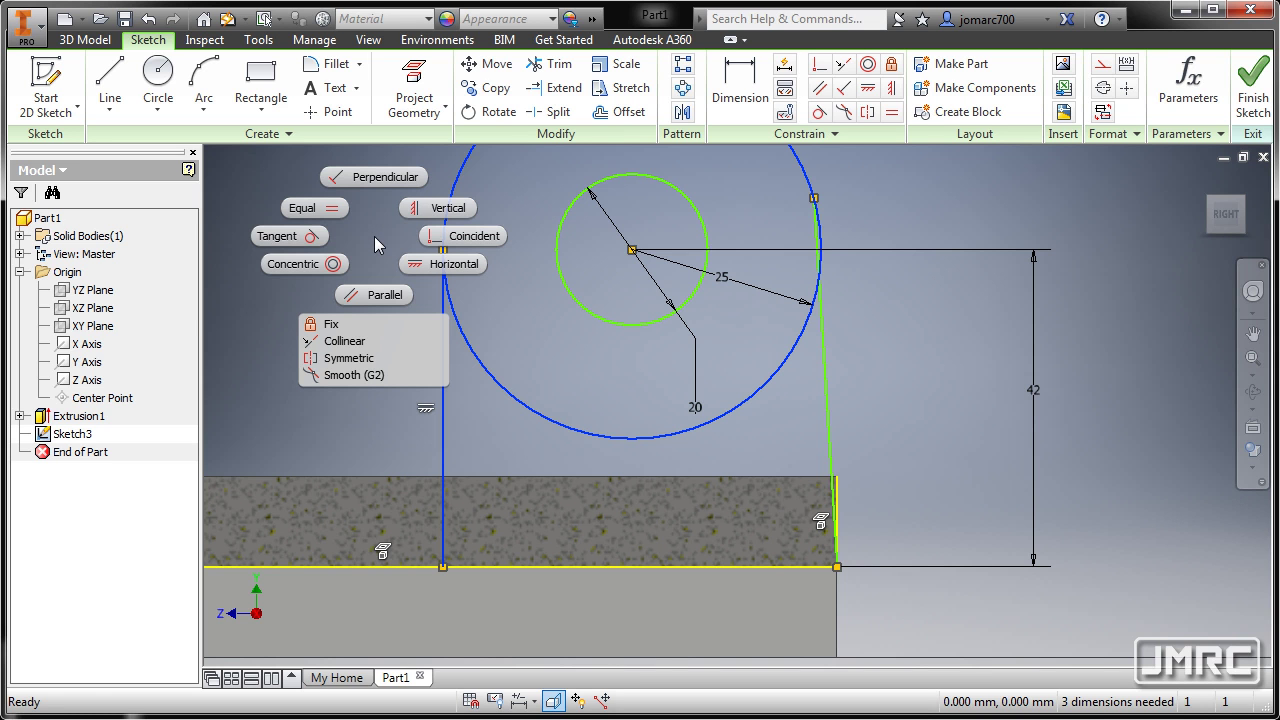
{"action": "left_click", "coordinate": [313, 240]}
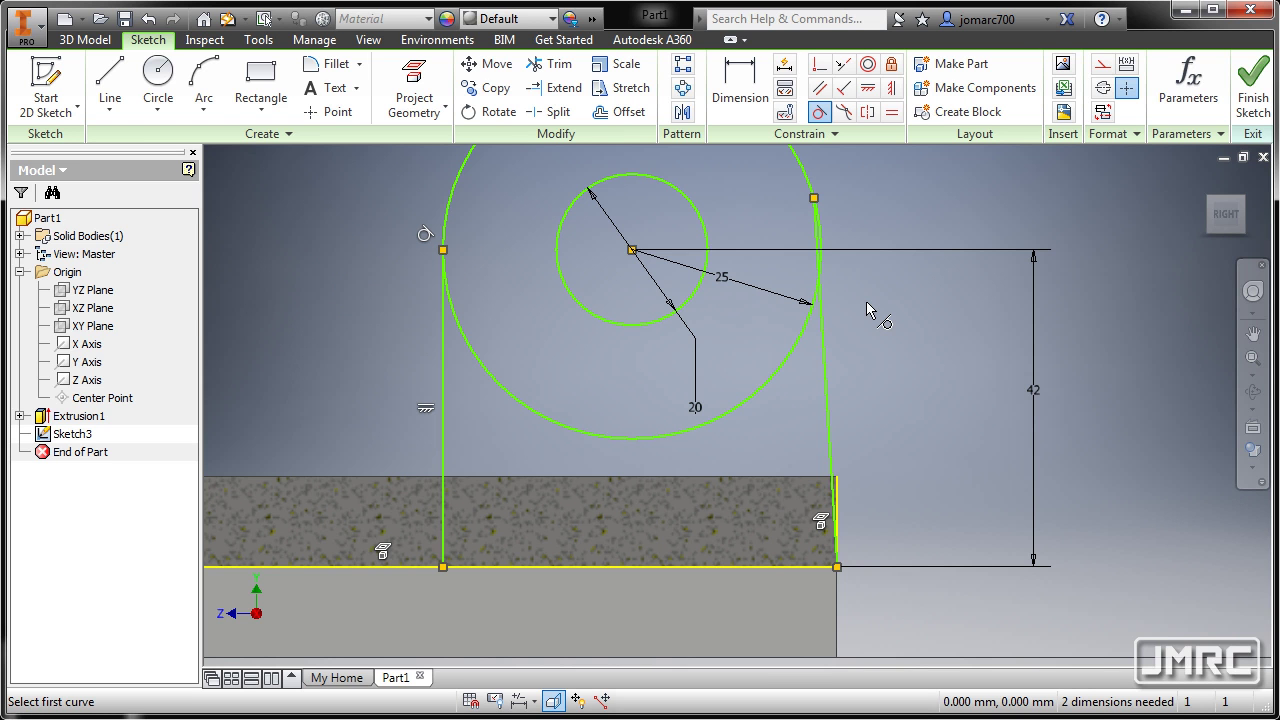
{"action": "middle_click_drag", "start_coordinate": [874, 289], "coordinate": [859, 358]}
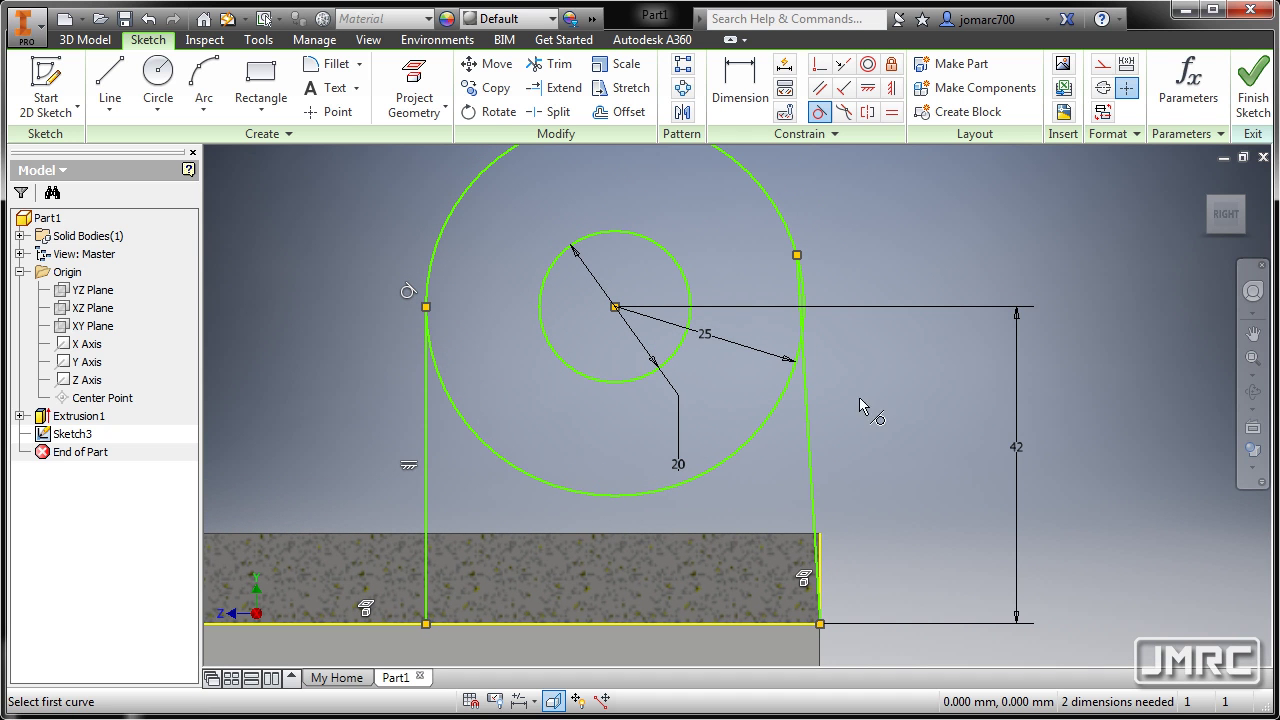
{"action": "left_click", "coordinate": [807, 430]}
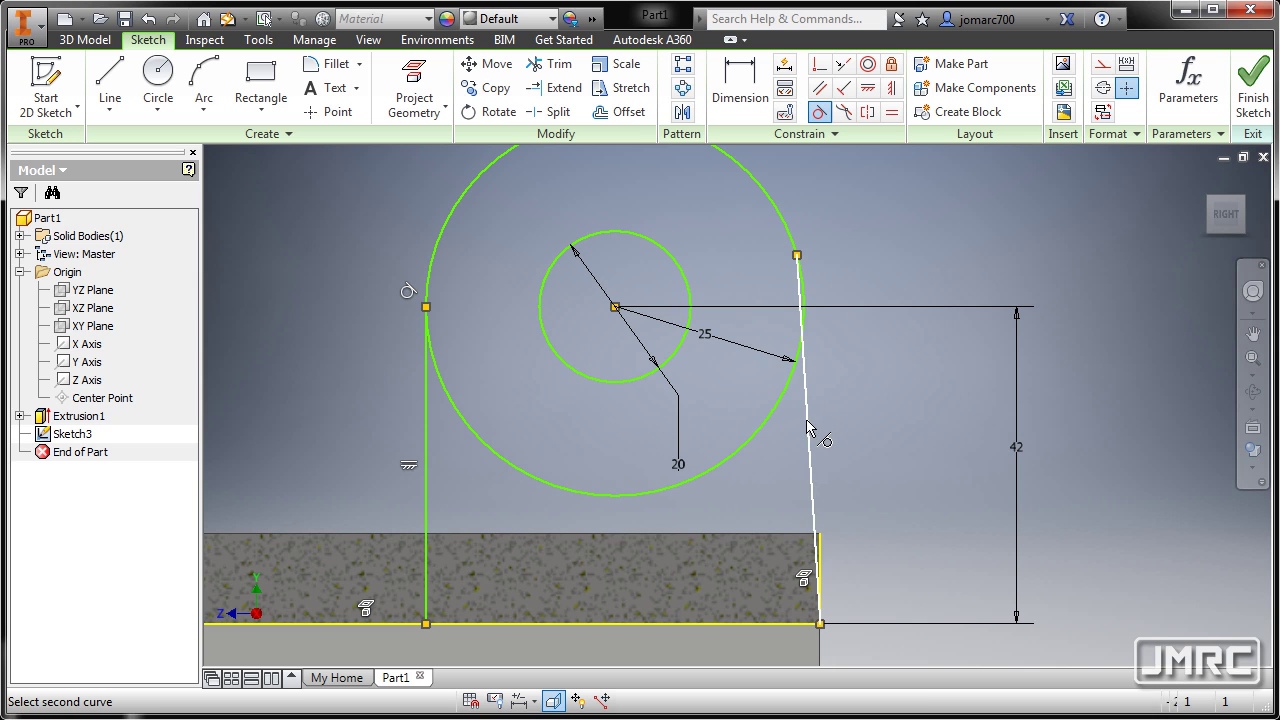
{"action": "left_click", "coordinate": [783, 228]}
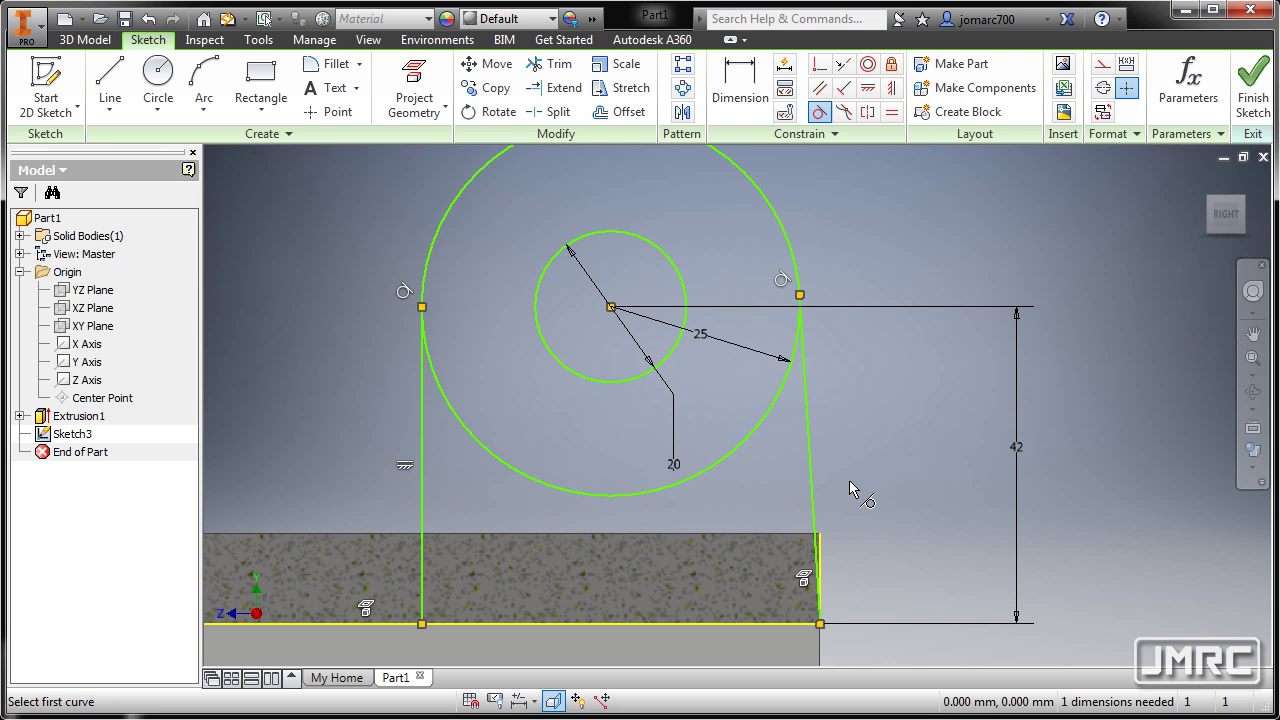
{"action": "key", "text": "Escape"}
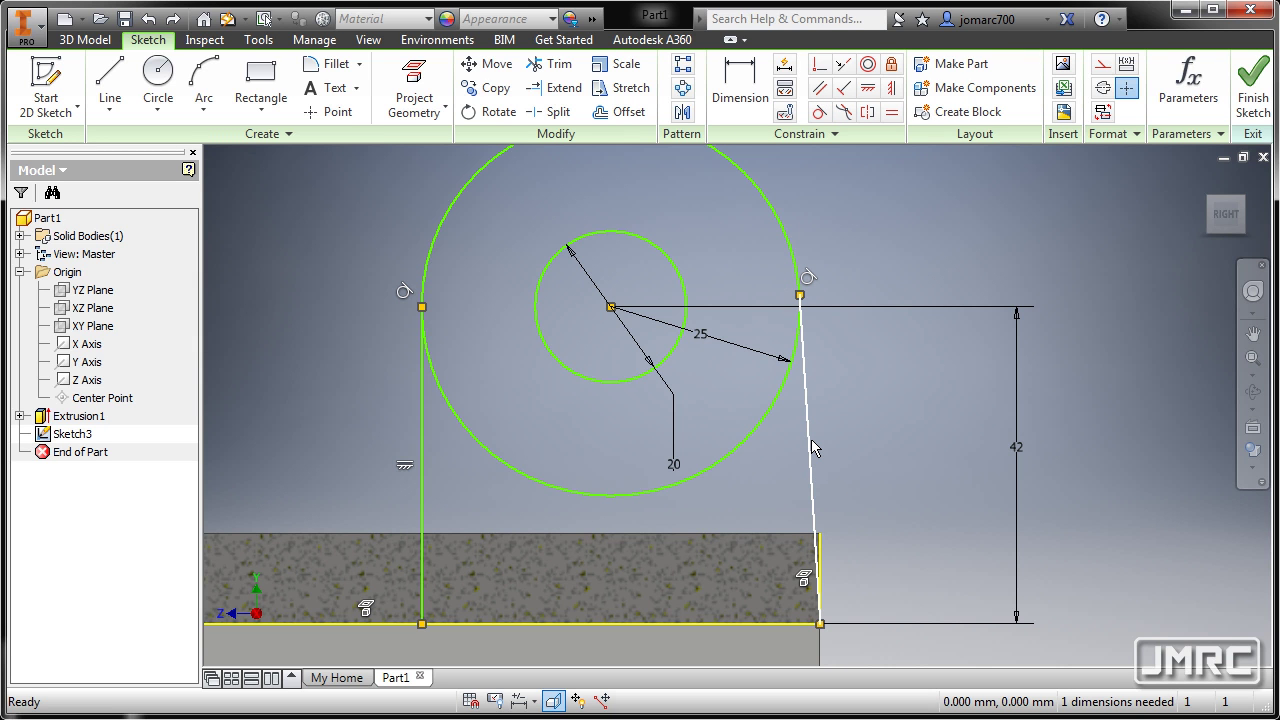
- Try to apply a vertical constraint to the slanted rear line
{"action": "left_click", "coordinate": [887, 88]}
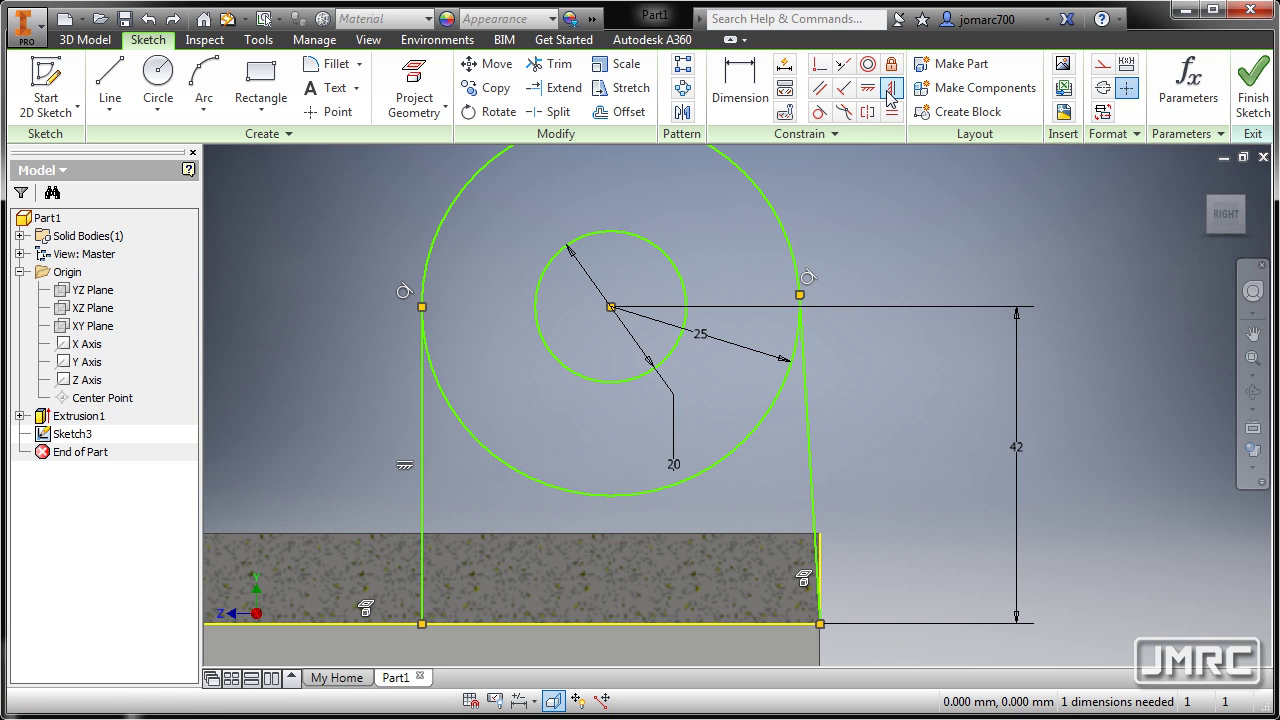
{"action": "left_click", "coordinate": [811, 405]}
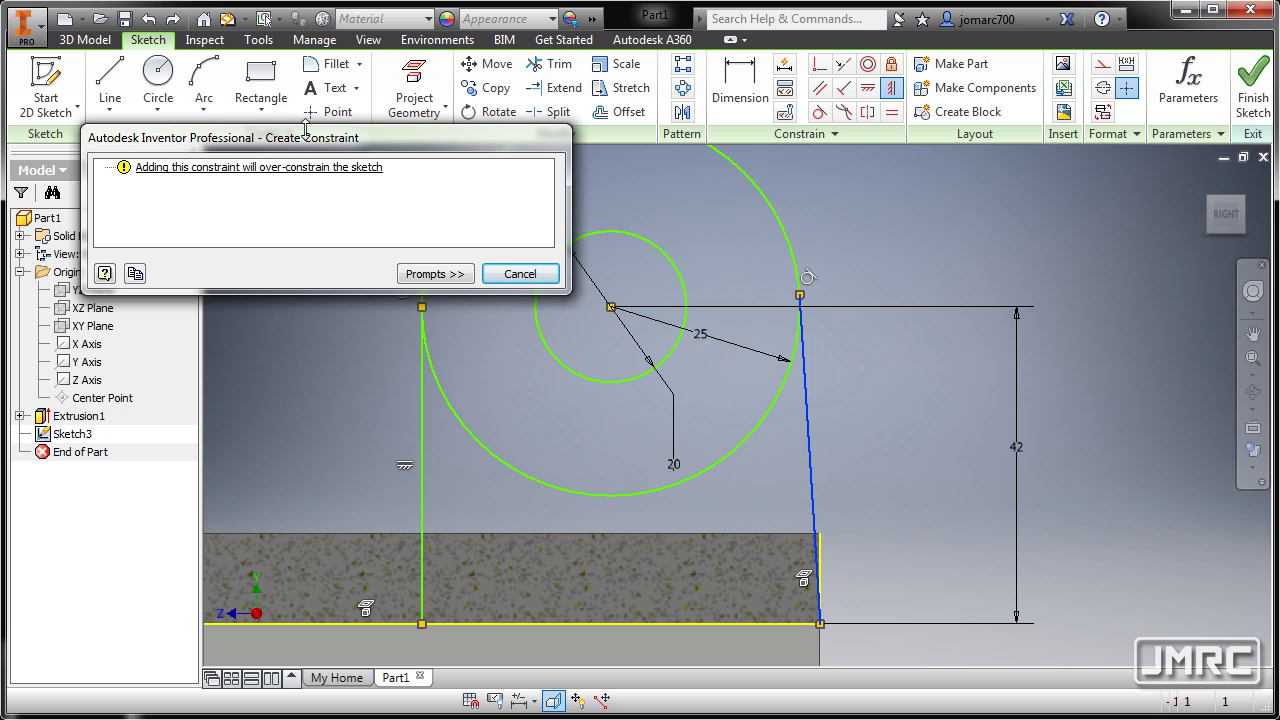
{"action": "left_click", "coordinate": [519, 274]}
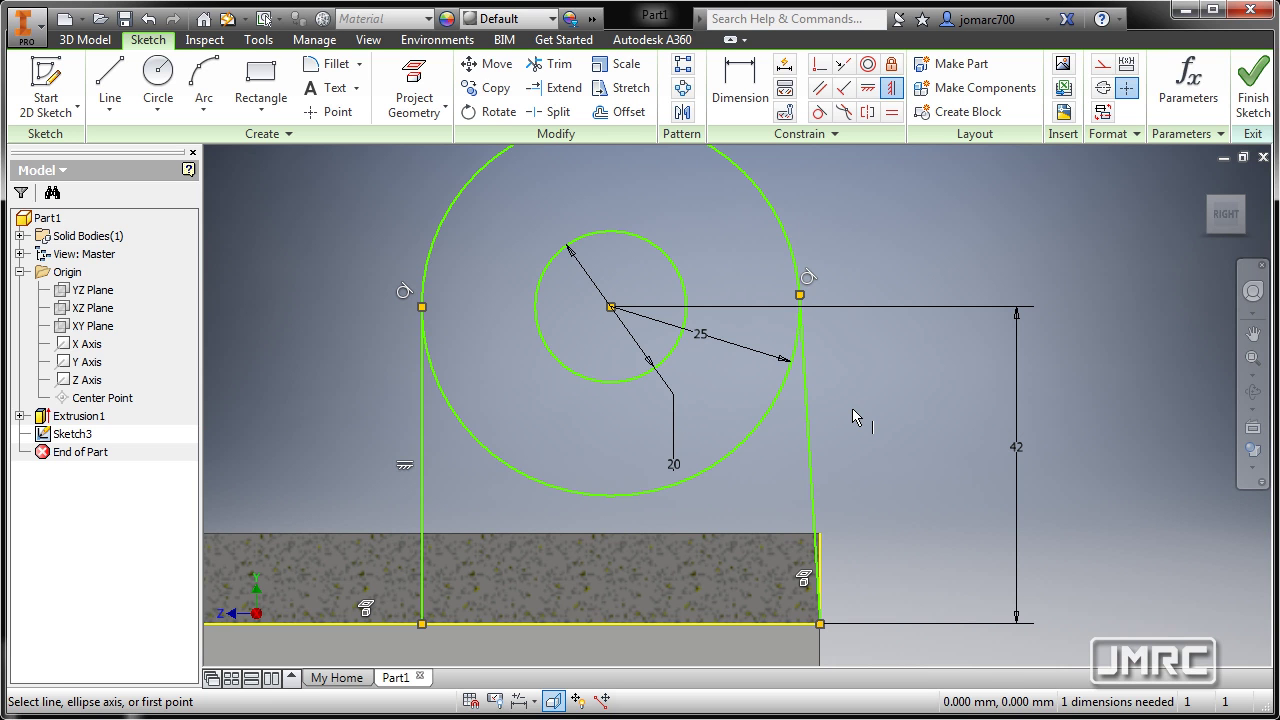
- Apply a horizontal constraint to the slanted rear line and trim away the large circle's lower arc between the side lines
{"action": "left_click", "coordinate": [868, 90]}
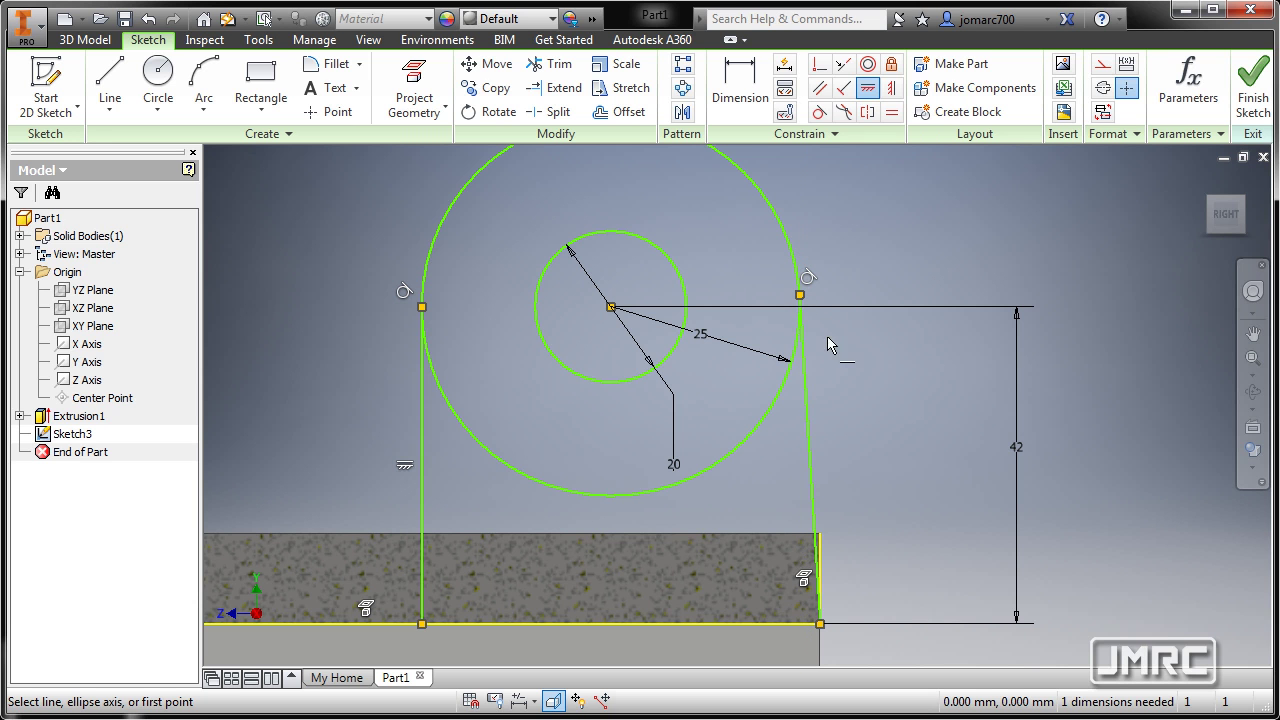
{"action": "left_click", "coordinate": [813, 438]}
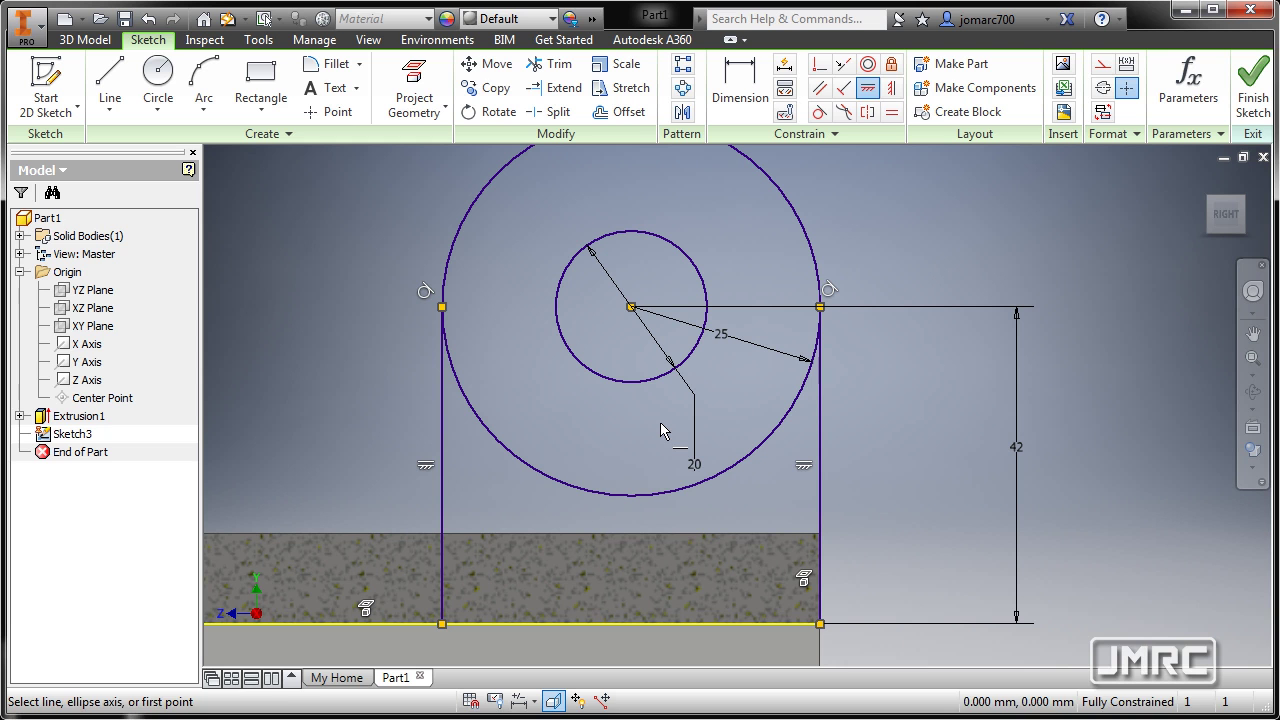
{"action": "key", "text": "Escape"}
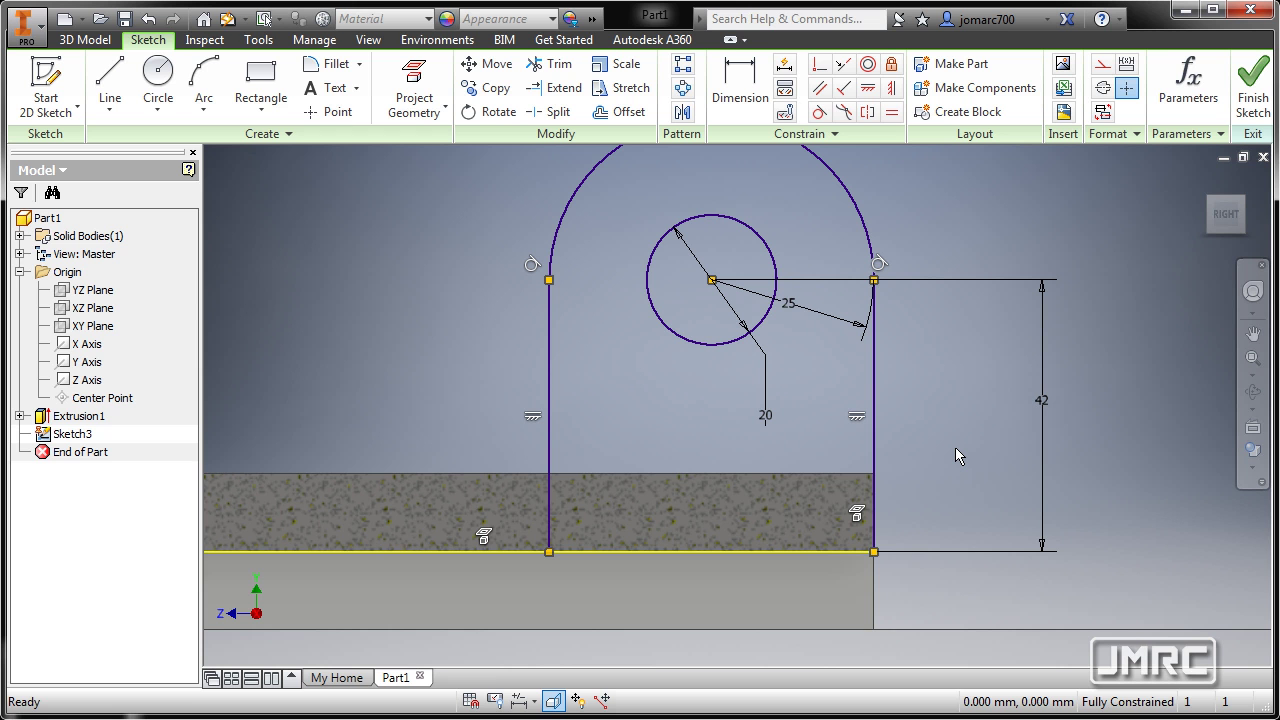
- Extrude the rounded upright profile around its hole using Between extents, from one long side face of the upper block to the opposite one
{"action": "key", "text": "F7"}
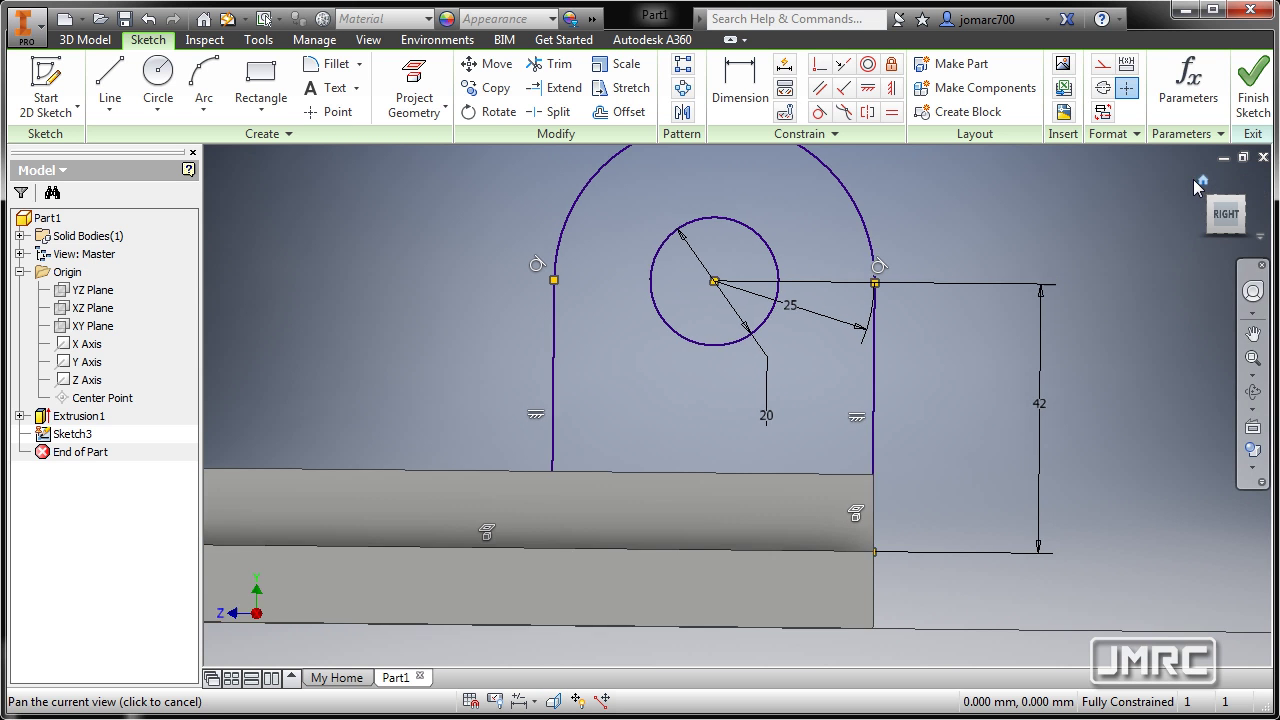
{"action": "left_click", "coordinate": [1198, 179]}
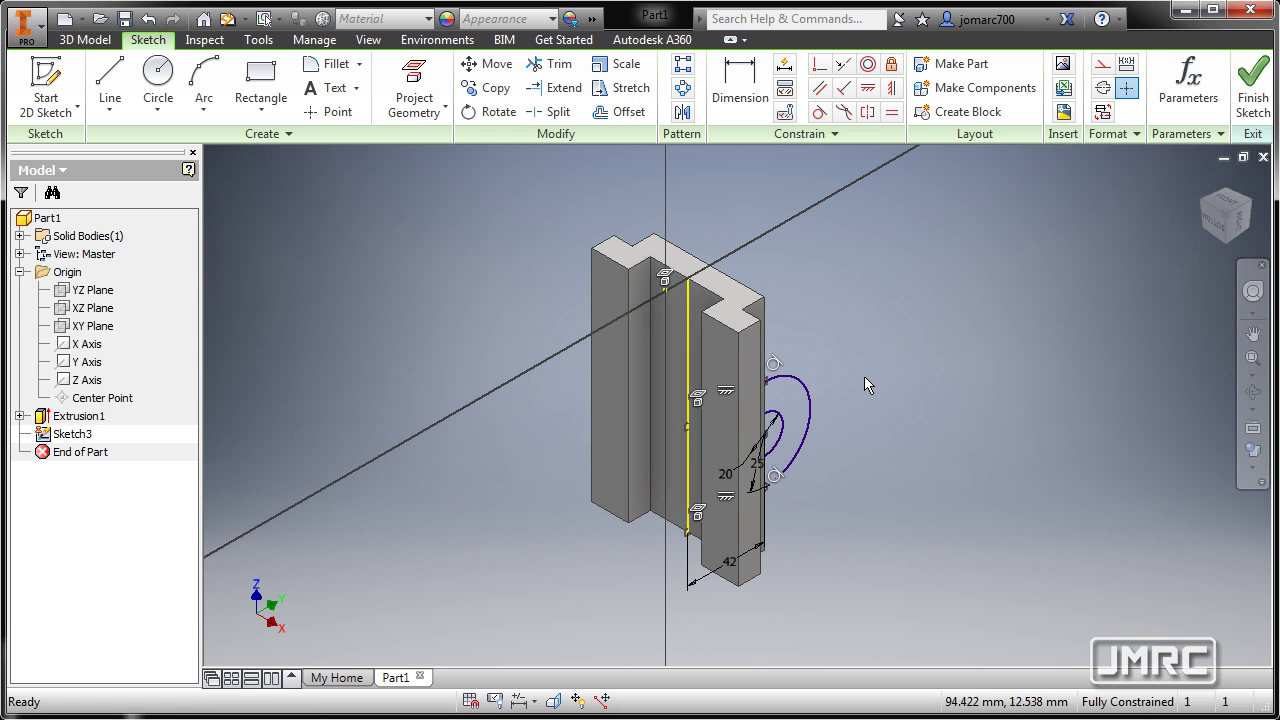
{"action": "middle_click_drag", "start_coordinate": [839, 352], "coordinate": [691, 377], "text": "shift"}
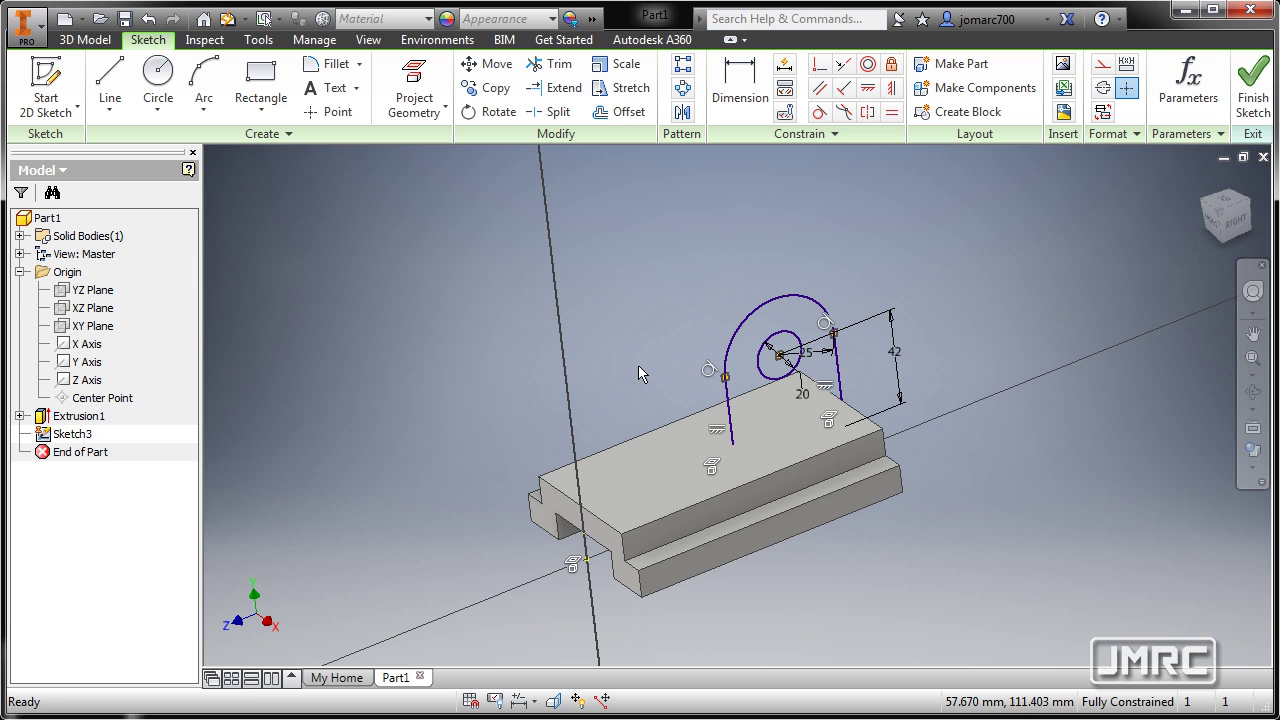
{"action": "key", "text": "e"}
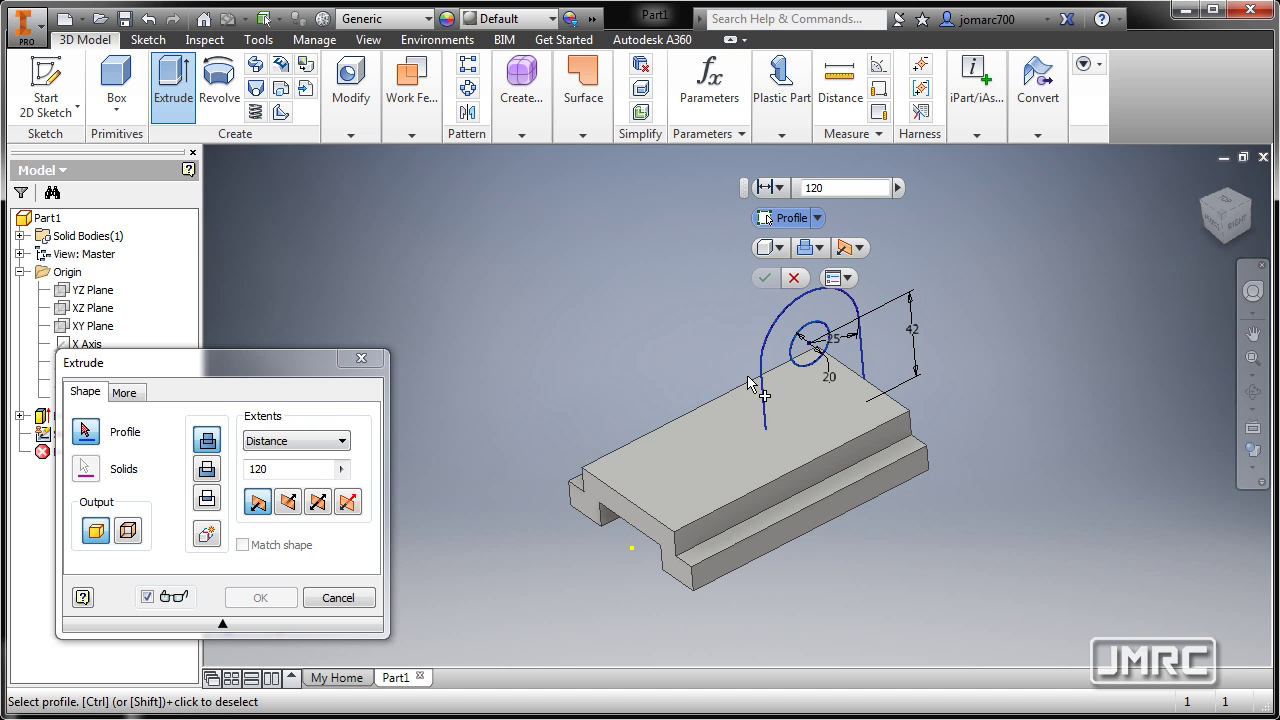
{"action": "left_click", "coordinate": [786, 366]}
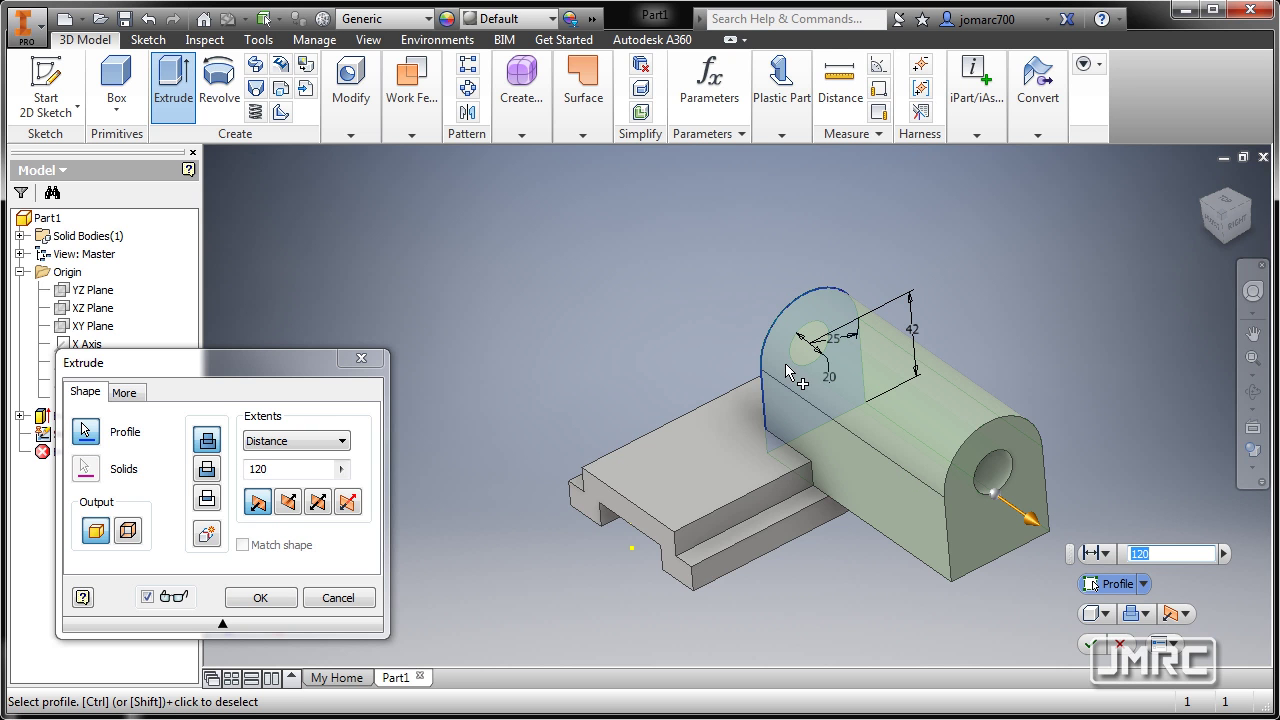
{"action": "left_click", "coordinate": [265, 442]}
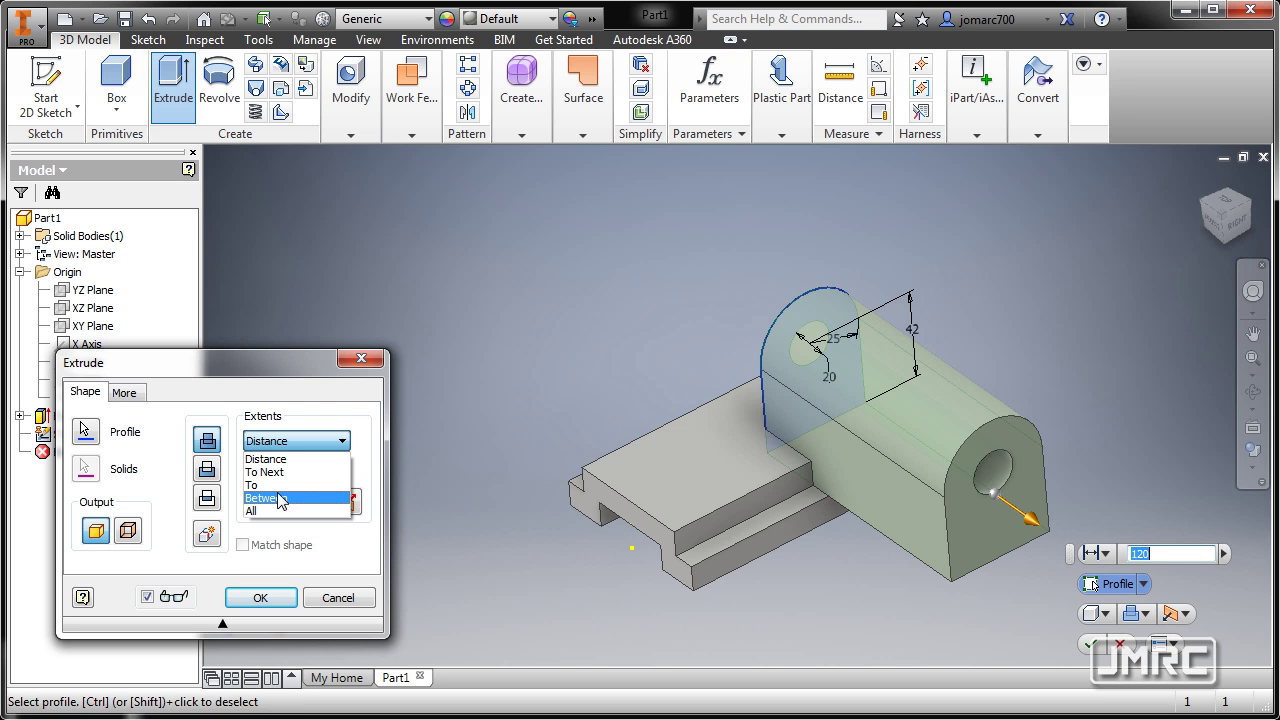
{"action": "left_click", "coordinate": [265, 498]}
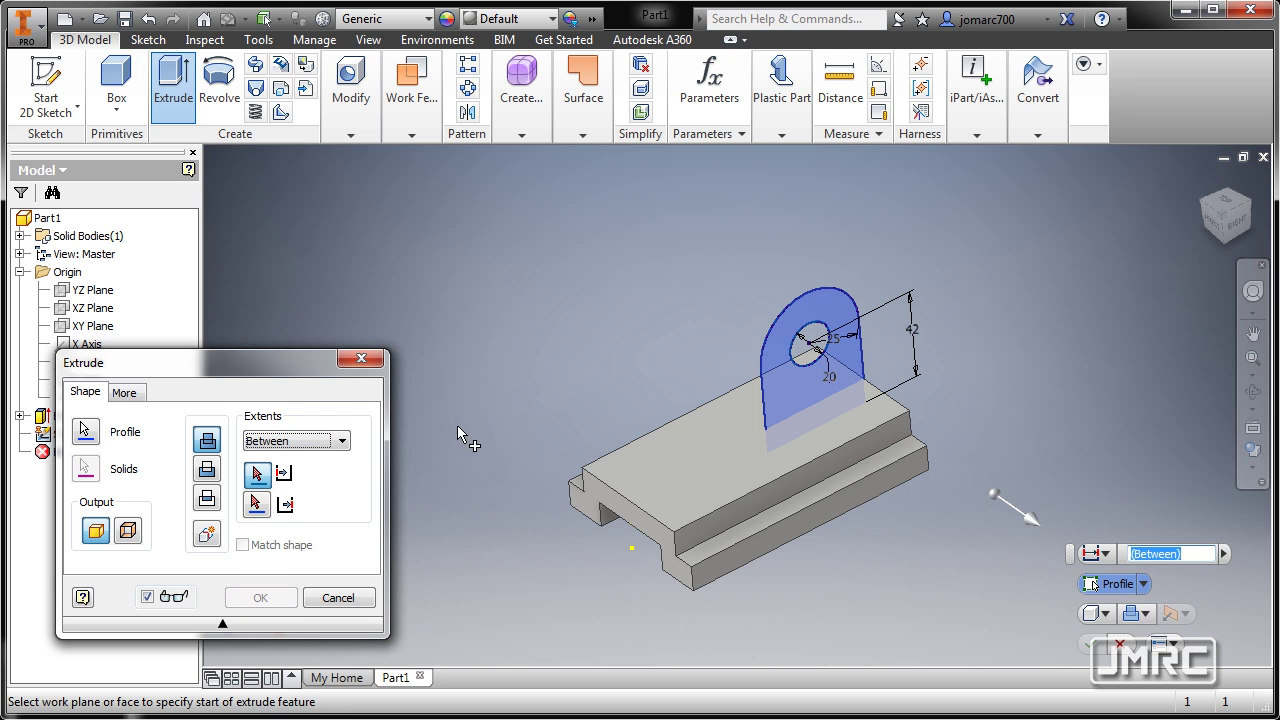
{"action": "left_click", "coordinate": [833, 468]}
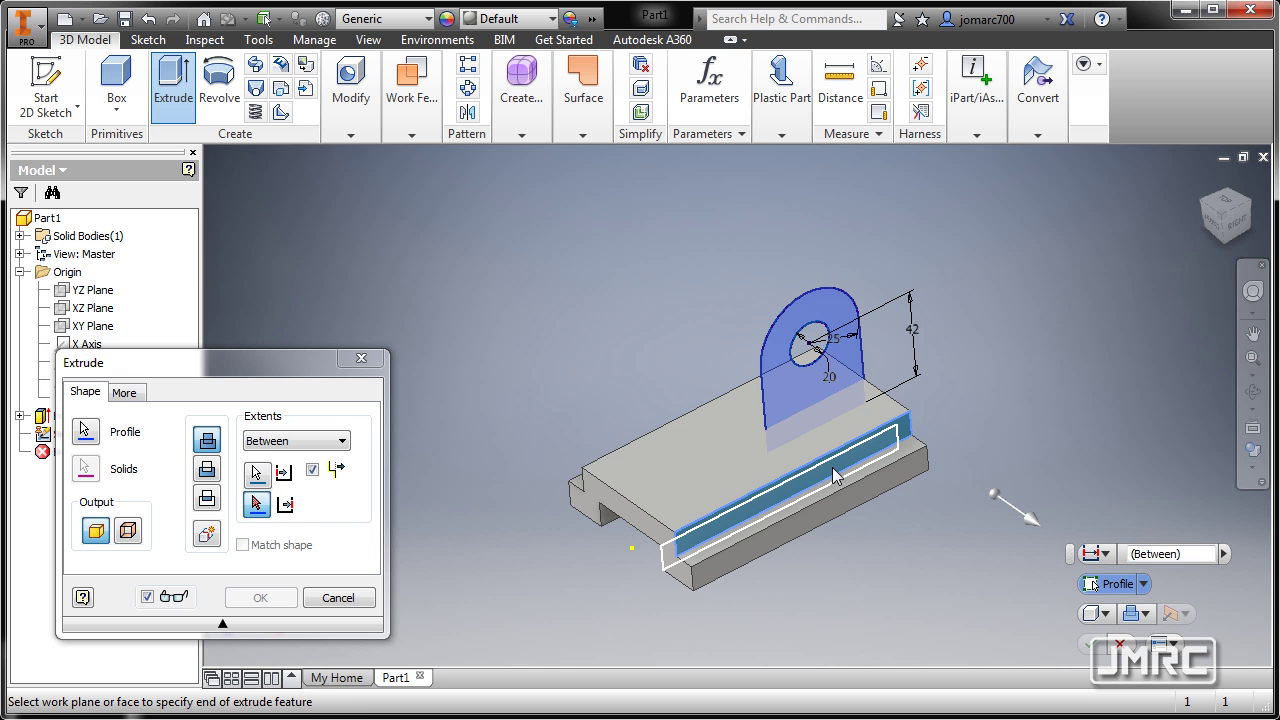
{"action": "middle_click_drag", "start_coordinate": [660, 509], "coordinate": [571, 406], "text": "shift"}
{"action": "left_click", "coordinate": [691, 404]}
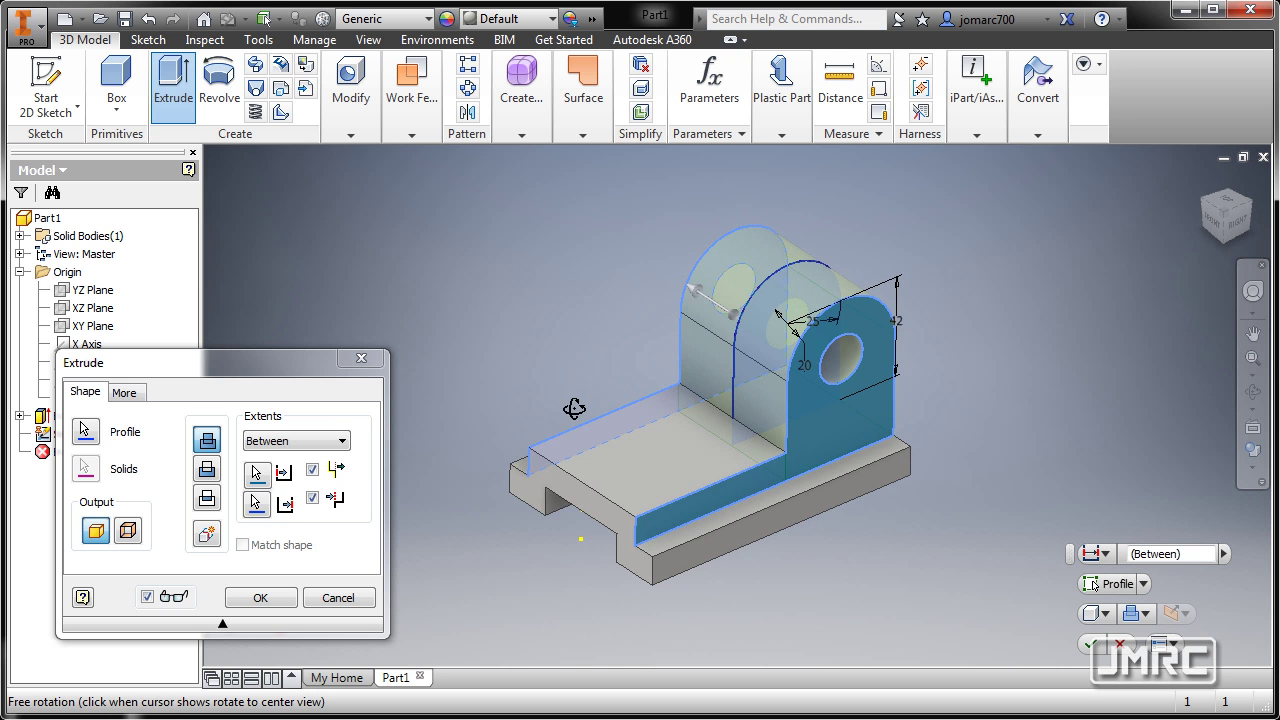
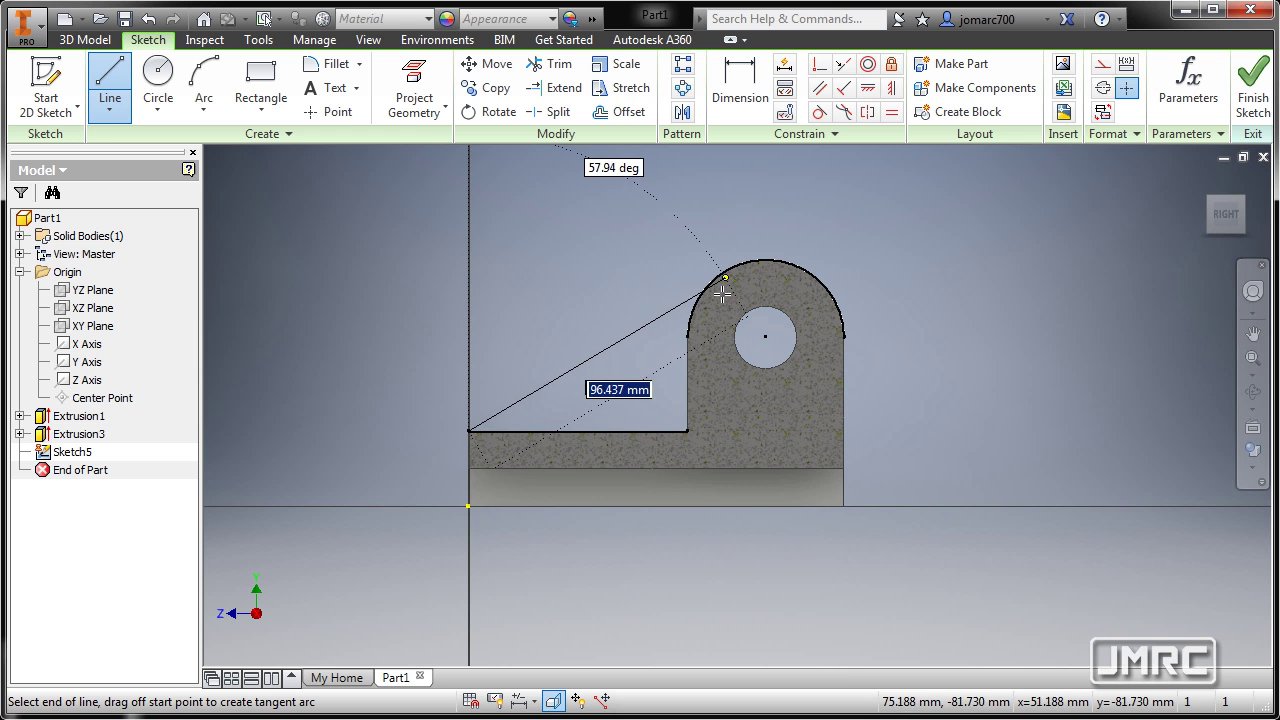
- Finish the slanted line from the front end of the block's top edge to the upright's arc and make it tangent to the arc
{"action": "double_click", "coordinate": [718, 276]}
{"action": "key", "text": "Escape"}
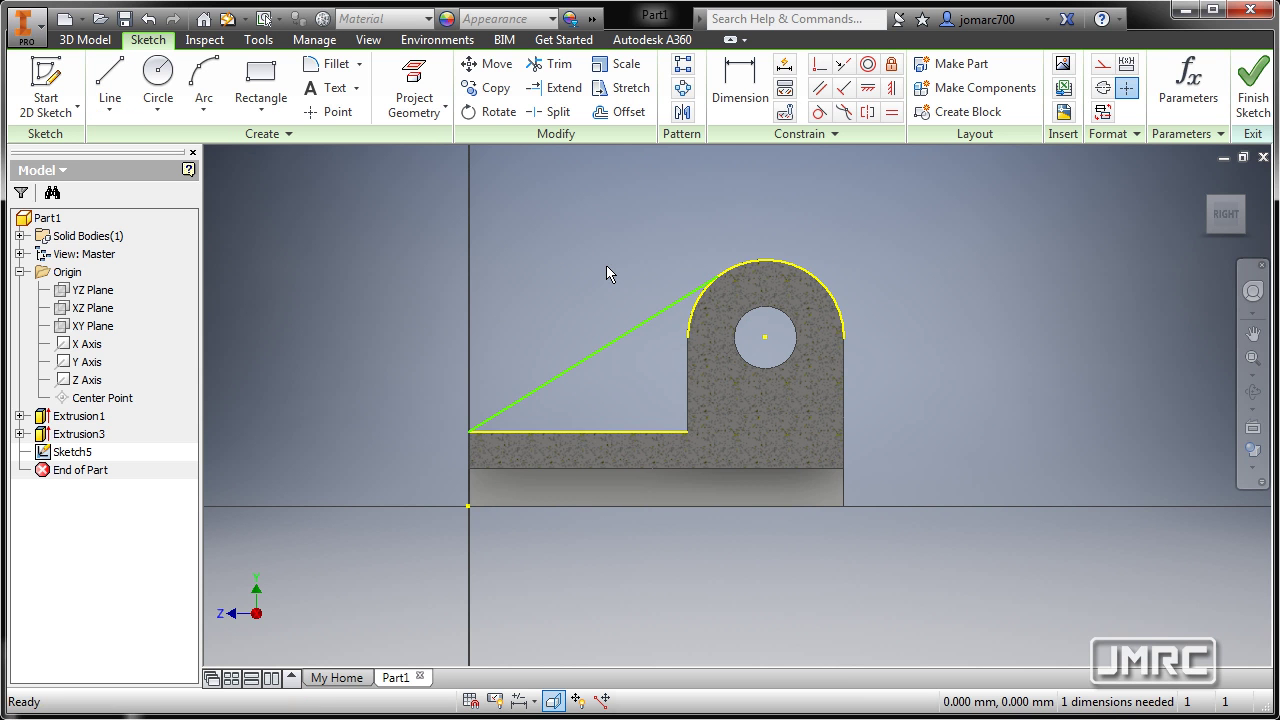
{"action": "left_click", "coordinate": [638, 322]}
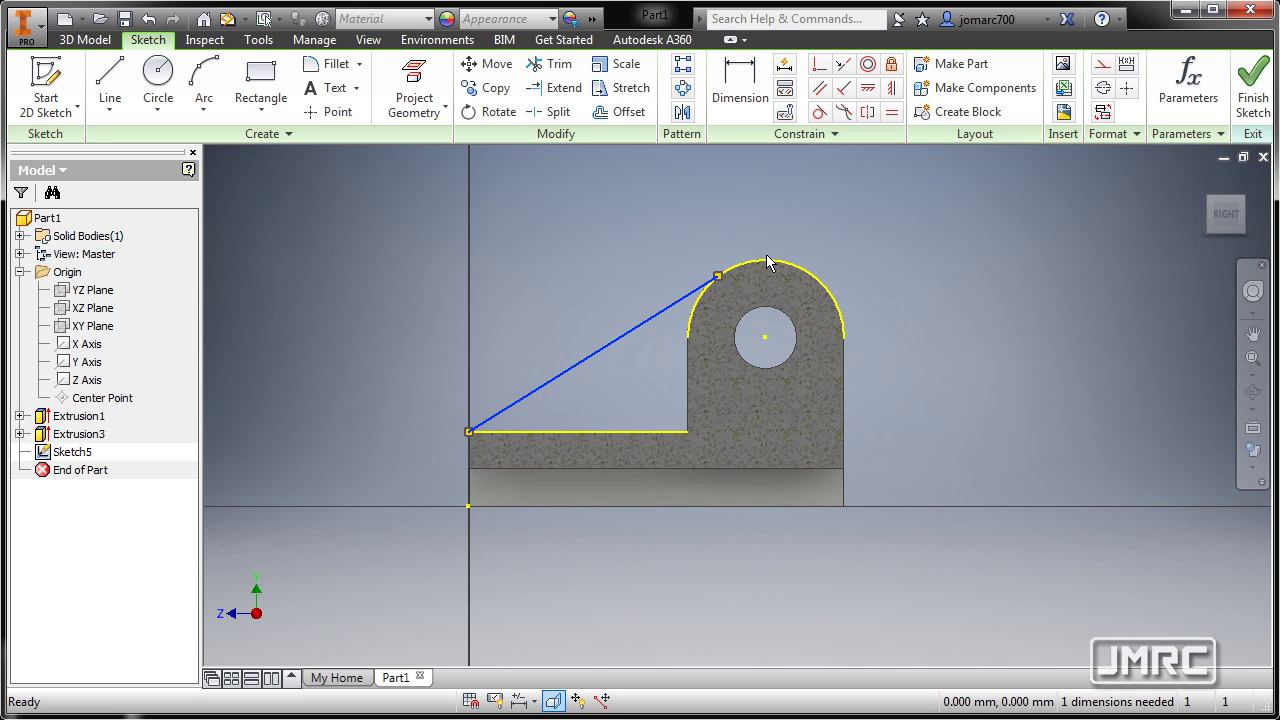
{"action": "left_click", "coordinate": [755, 266], "text": "ctrl"}
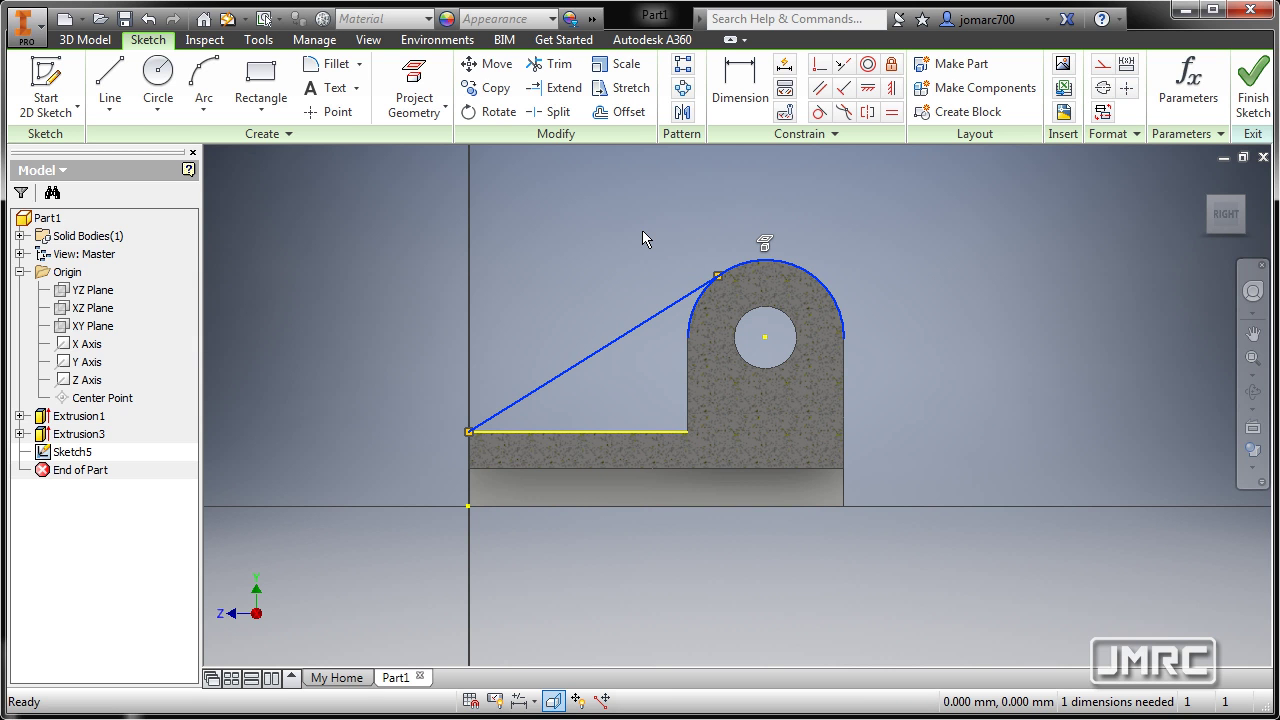
{"action": "right_click", "coordinate": [639, 226]}
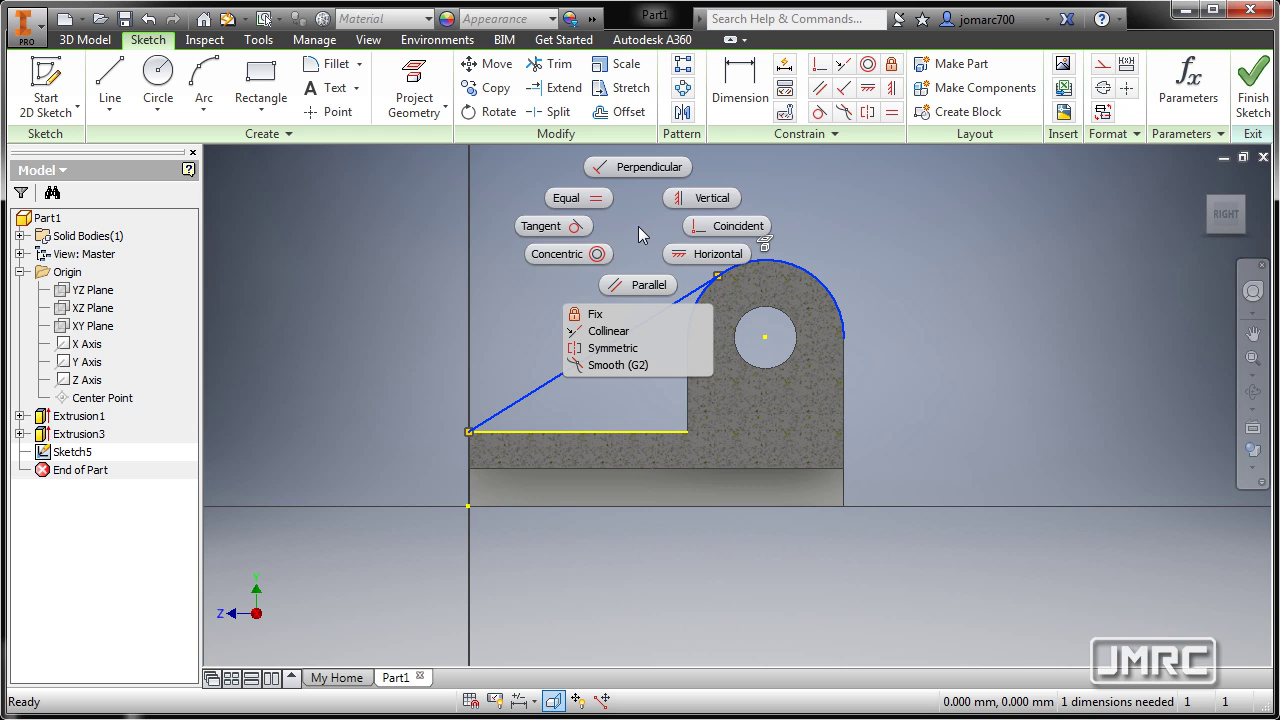
{"action": "left_click", "coordinate": [553, 230]}
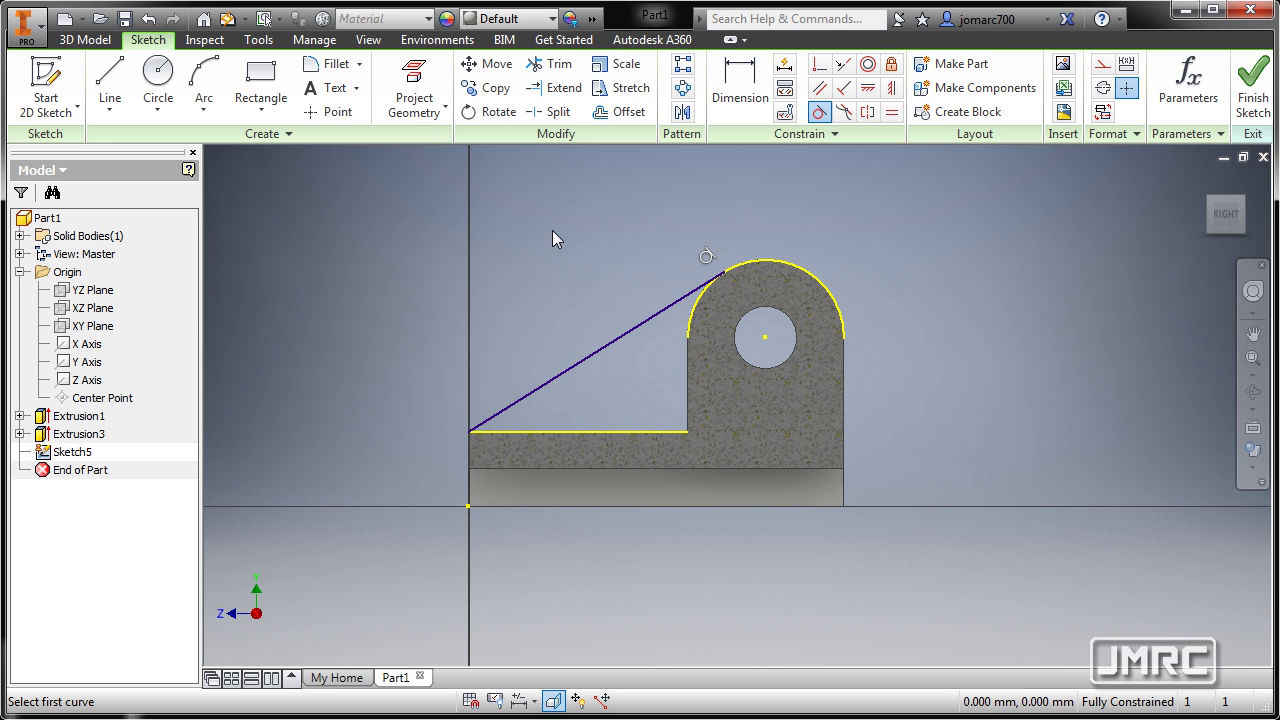
{"action": "key", "text": "Escape"}
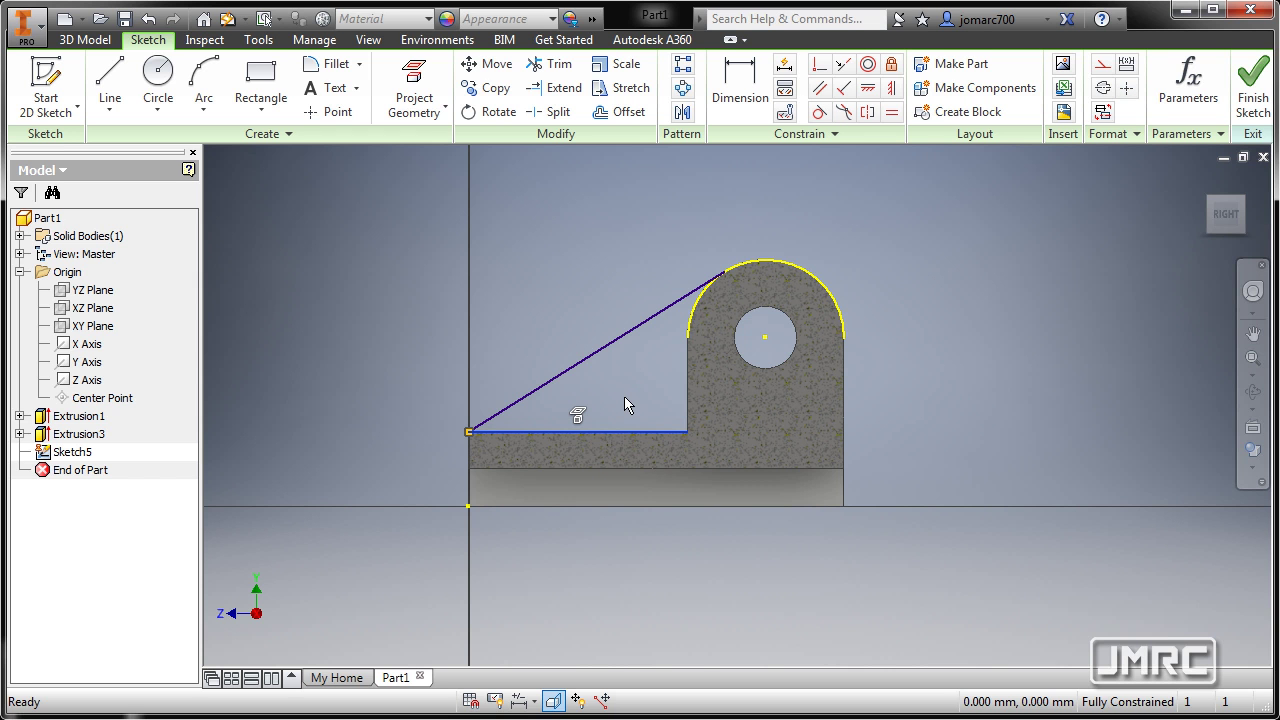
- Convert the projected top edge of the block to construction geometry and finish the sketch
{"action": "right_click", "coordinate": [624, 398]}
{"action": "left_click", "coordinate": [726, 396]}
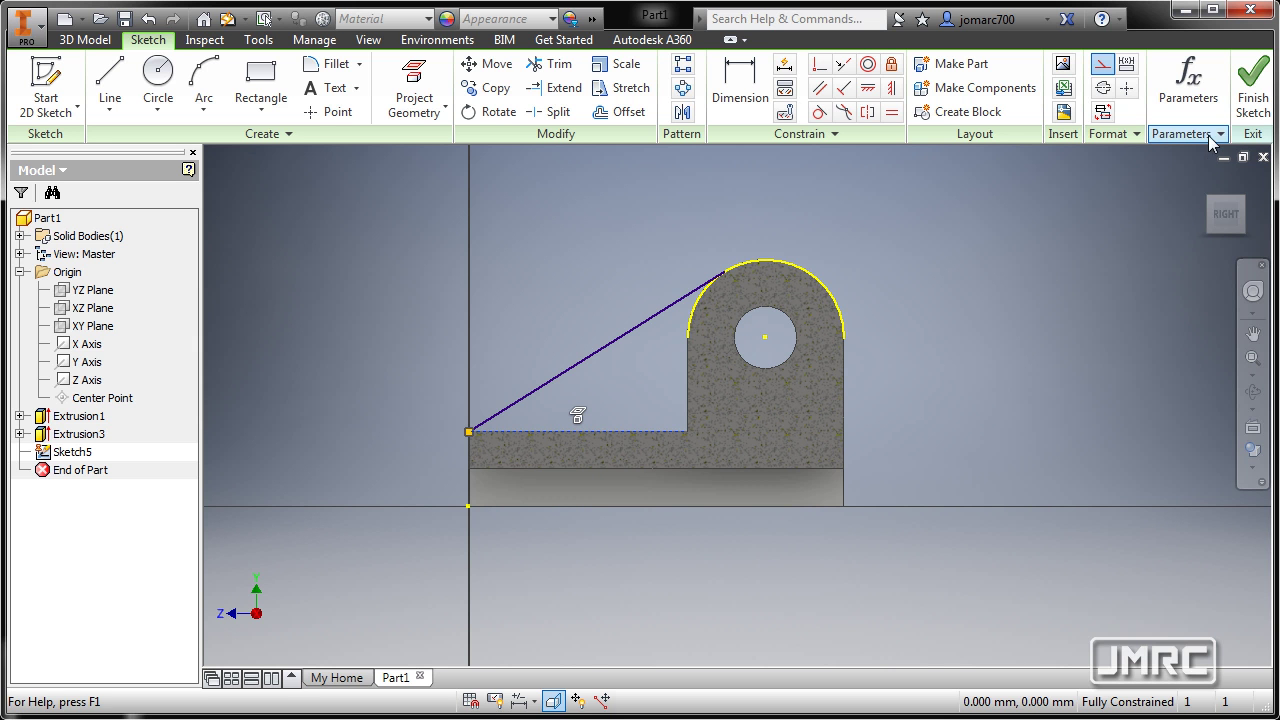
{"action": "left_click", "coordinate": [1253, 97]}
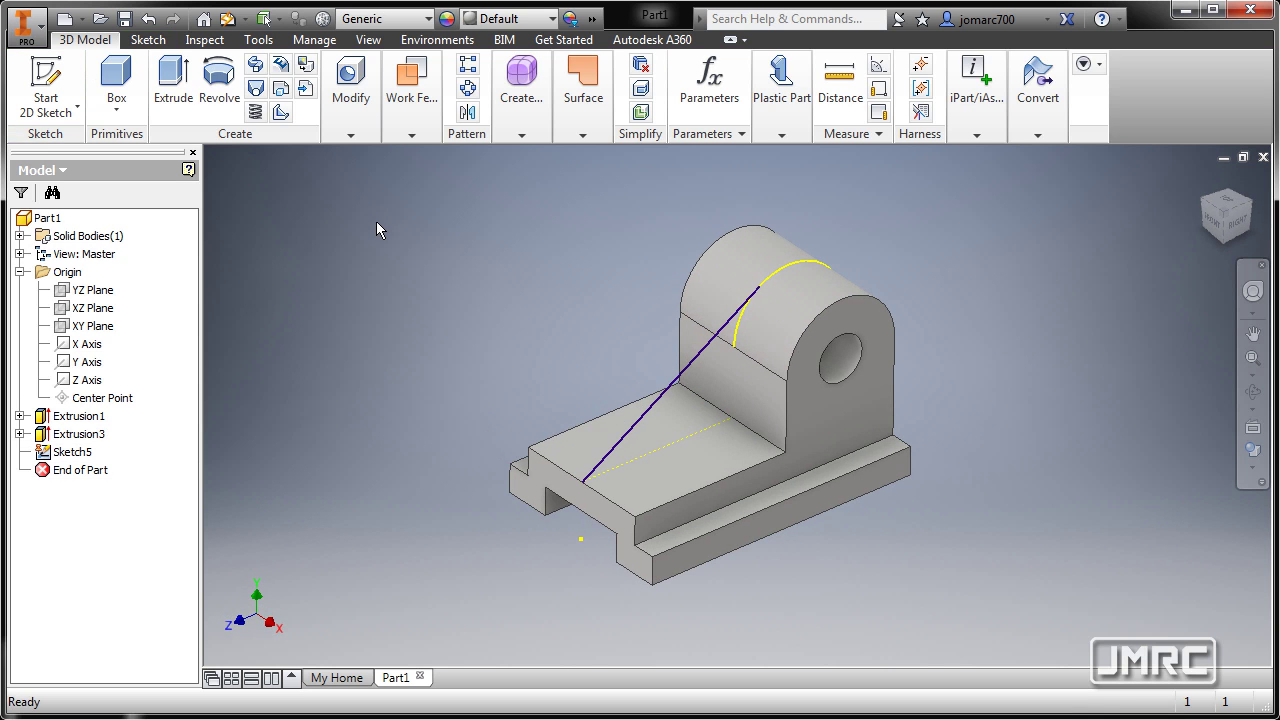
- Create a 12 mm thick rib parallel to the sketch plane from the slanted line, centred on it and filling down toward the base
{"action": "left_click", "coordinate": [281, 113]}
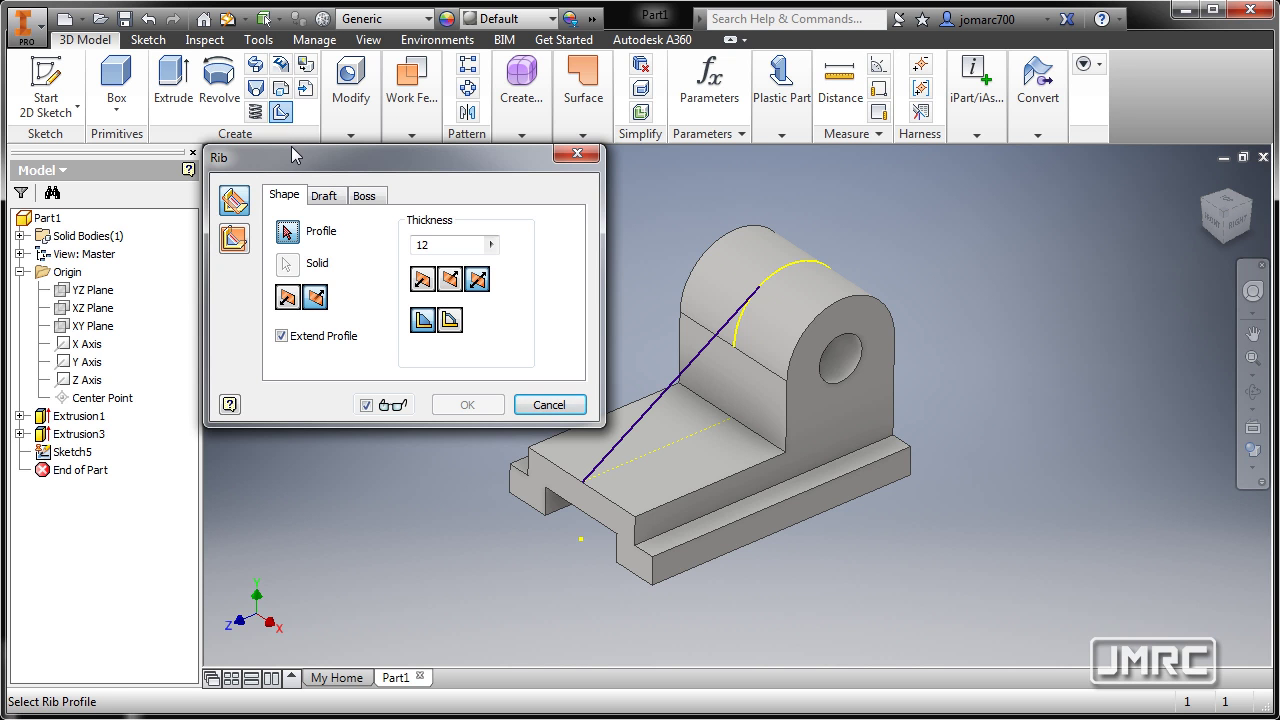
{"action": "mouse_move", "coordinate": [326, 166]}
{"action": "left_mouse_down"}
{"action": "mouse_move", "coordinate": [244, 334]}
{"action": "mouse_move", "coordinate": [222, 337]}
{"action": "left_mouse_up"}
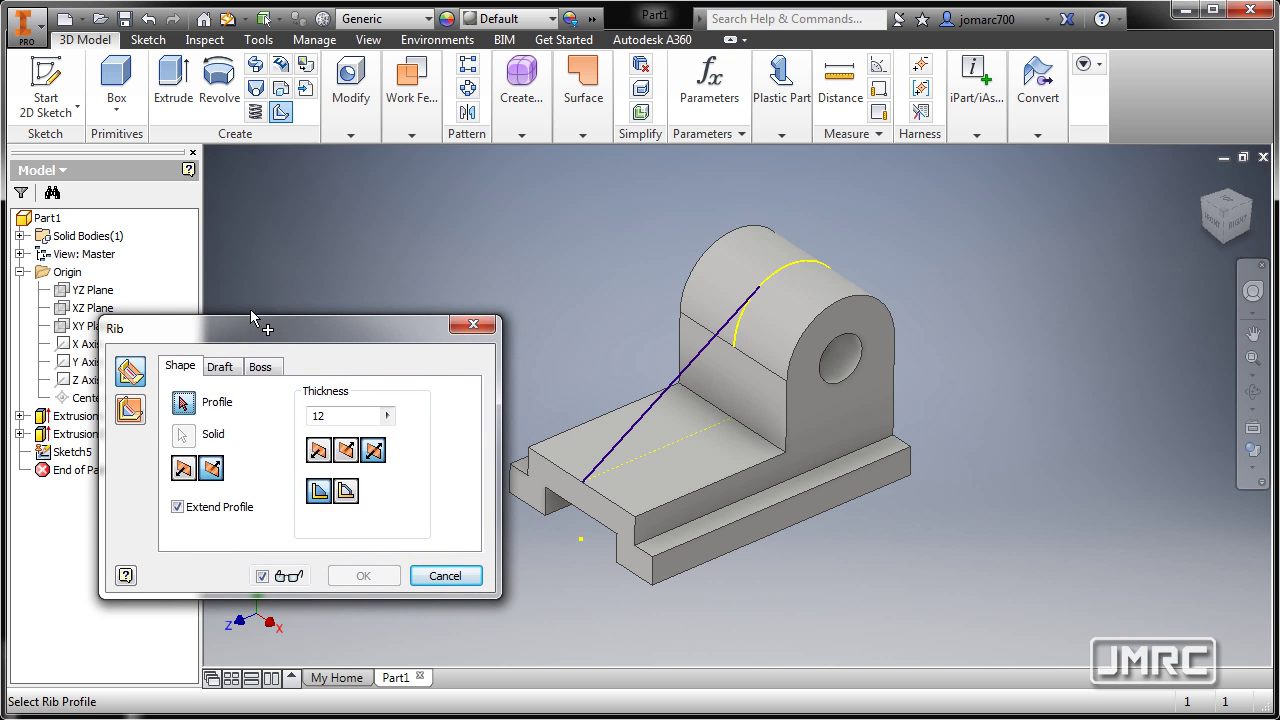
{"action": "left_click", "coordinate": [131, 412]}
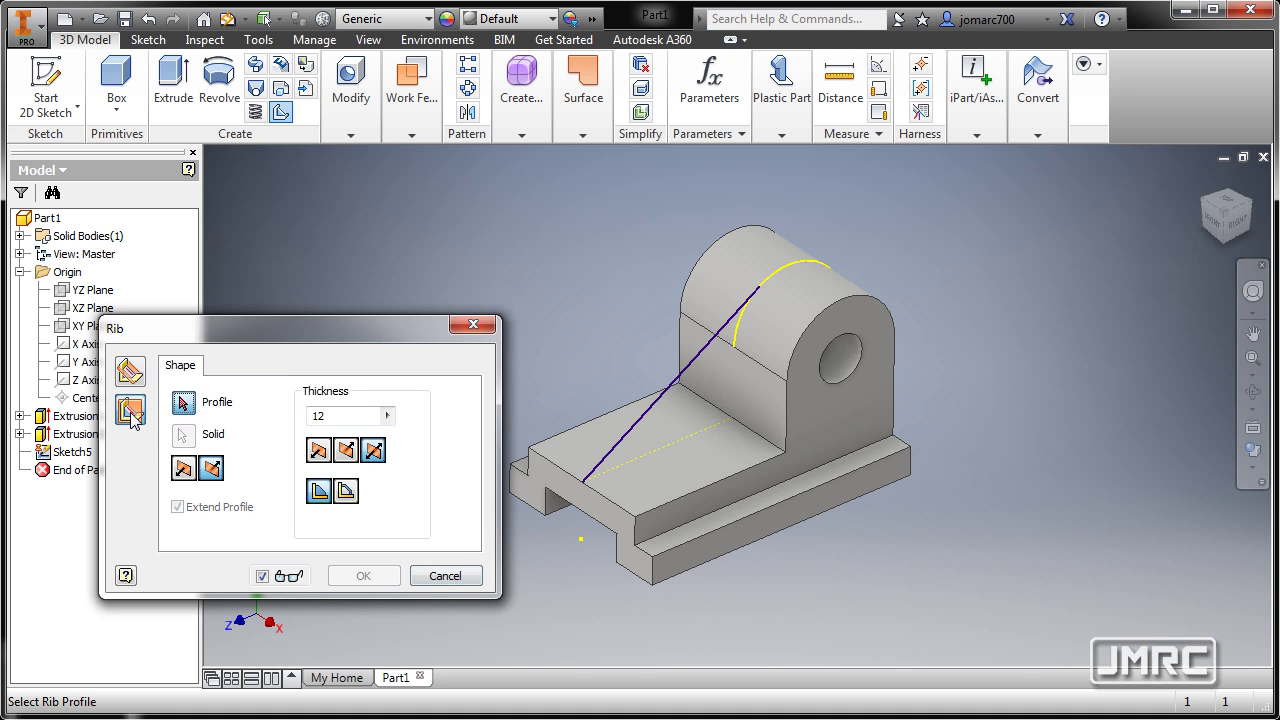
{"action": "left_click", "coordinate": [704, 352]}
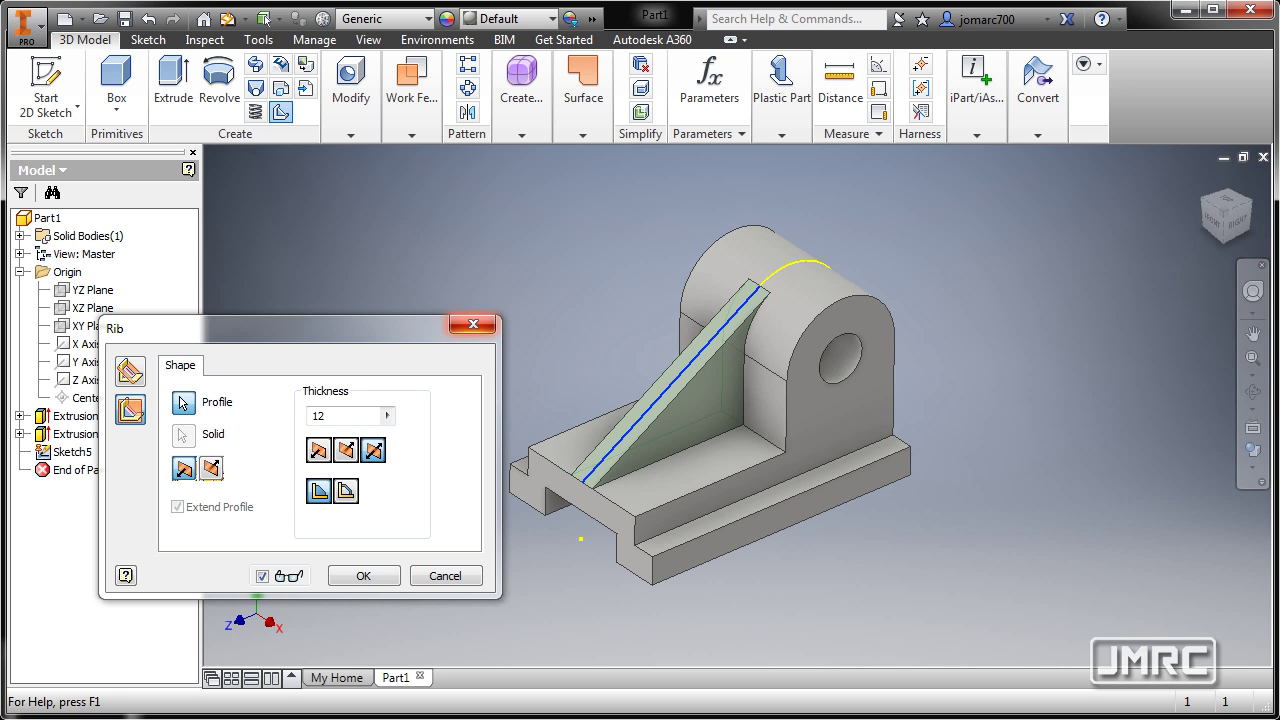
{"action": "double_click", "coordinate": [357, 414]}
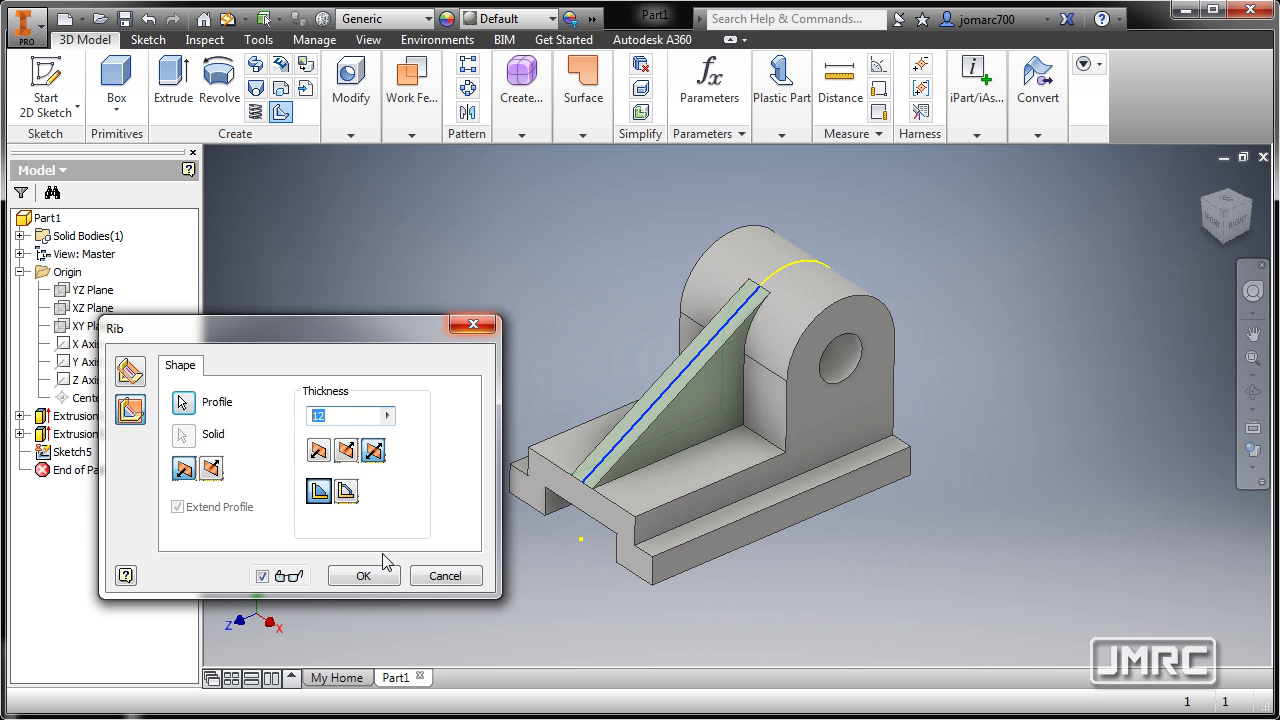
{"action": "left_click", "coordinate": [363, 576]}
{"action": "key", "text": "F4"}
{"action": "left_click_drag", "start_coordinate": [591, 403], "coordinate": [557, 433]}
{"action": "key", "text": "F6"}
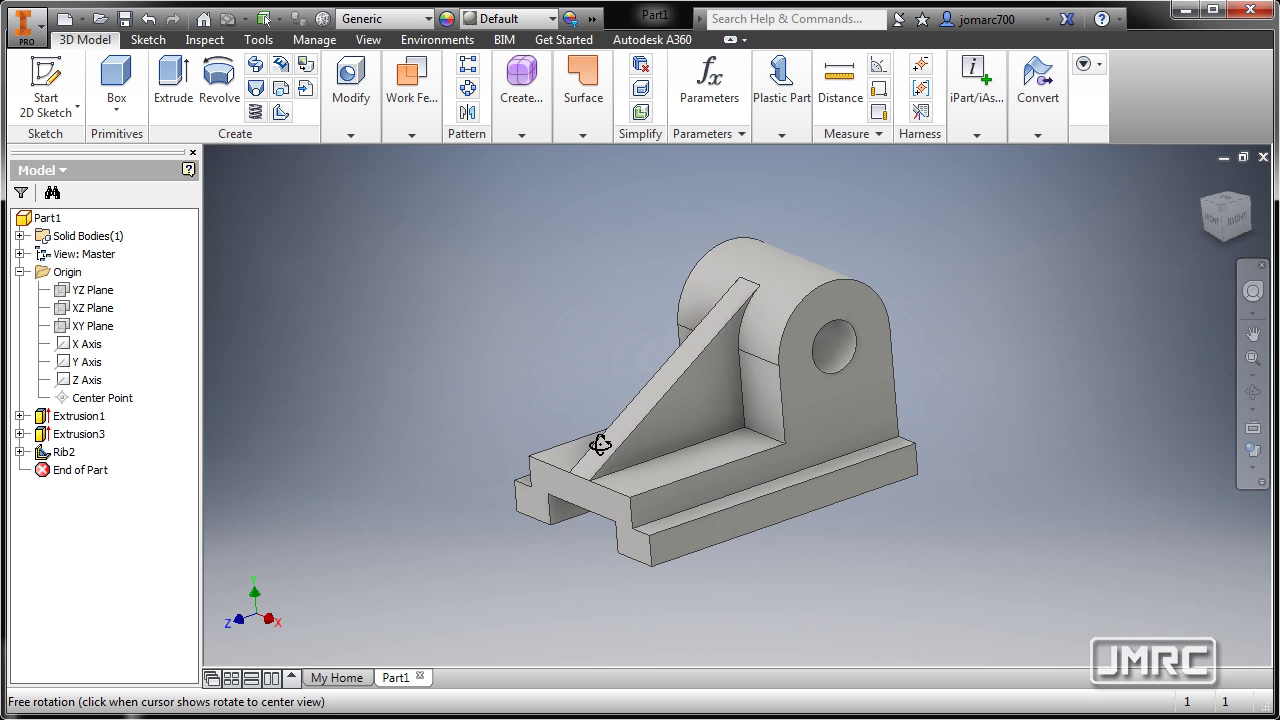
{"action": "key", "text": "Escape"}
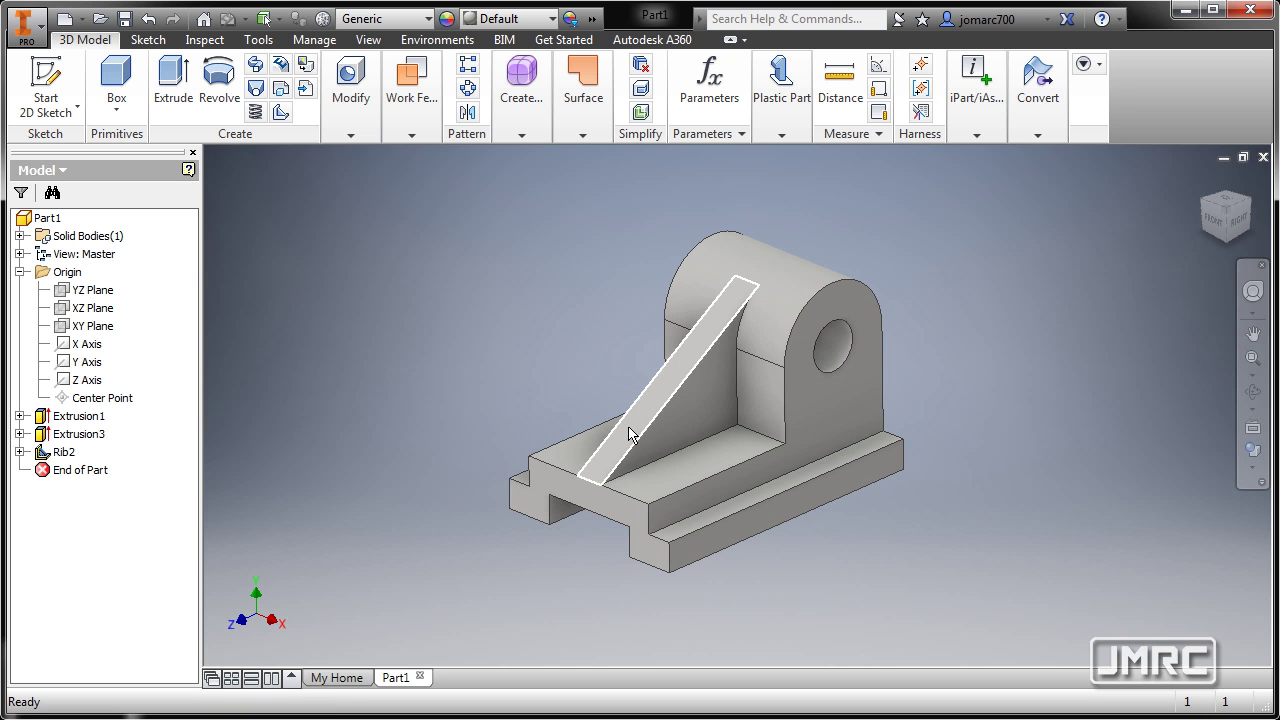